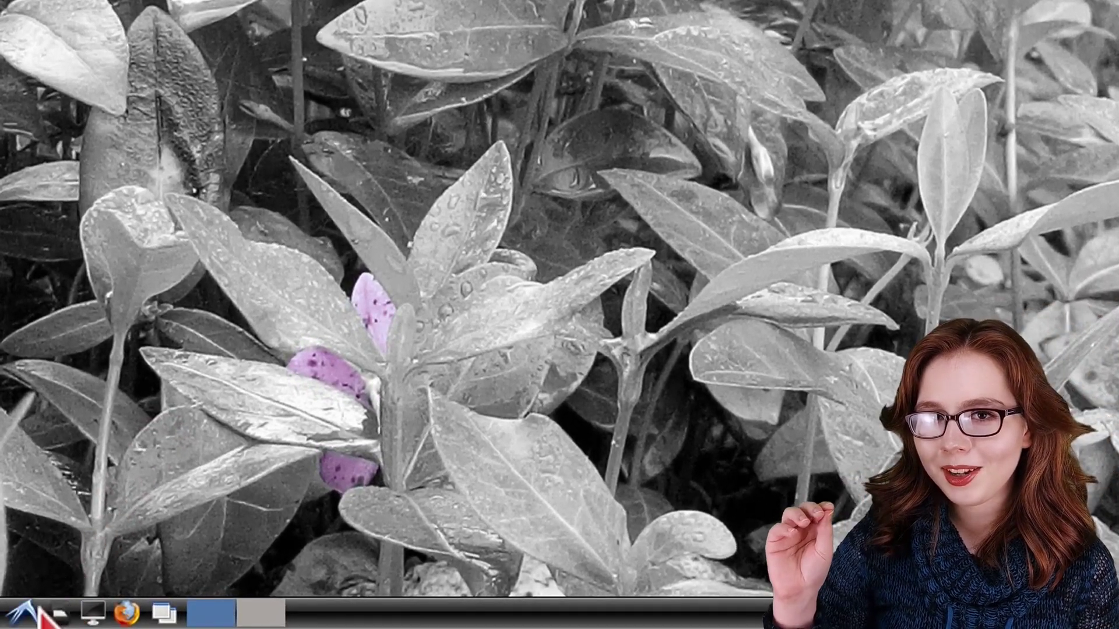
# Launch Firefox ESR from the LXDE start menu's Internet category
pyautogui.click(19, 617)
pyautogui.moveTo(166, 365)
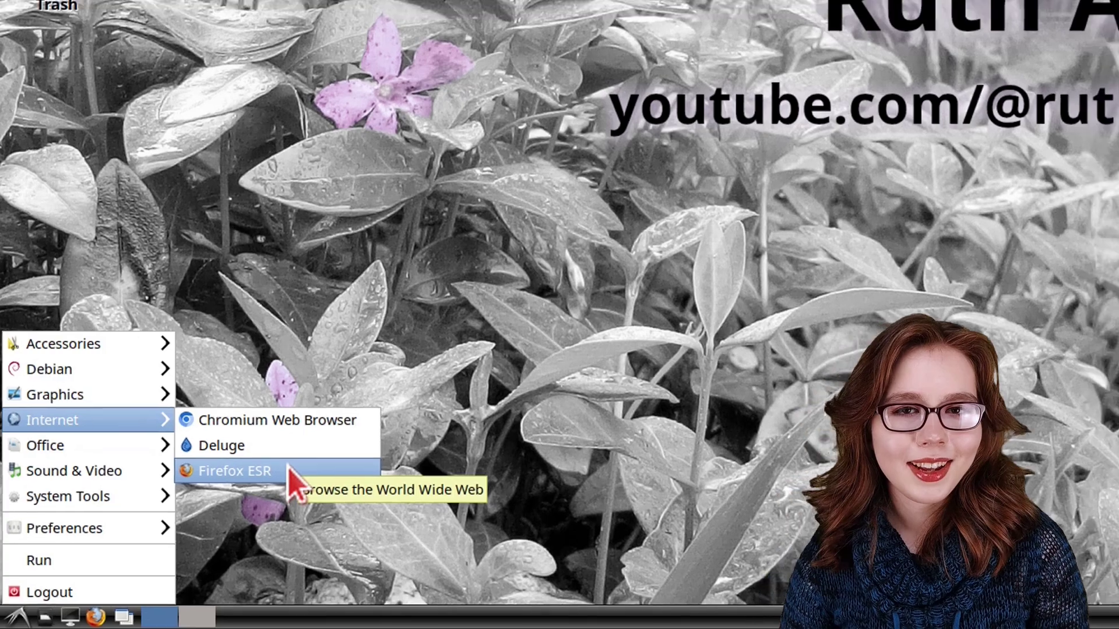
pyautogui.click(385, 422)
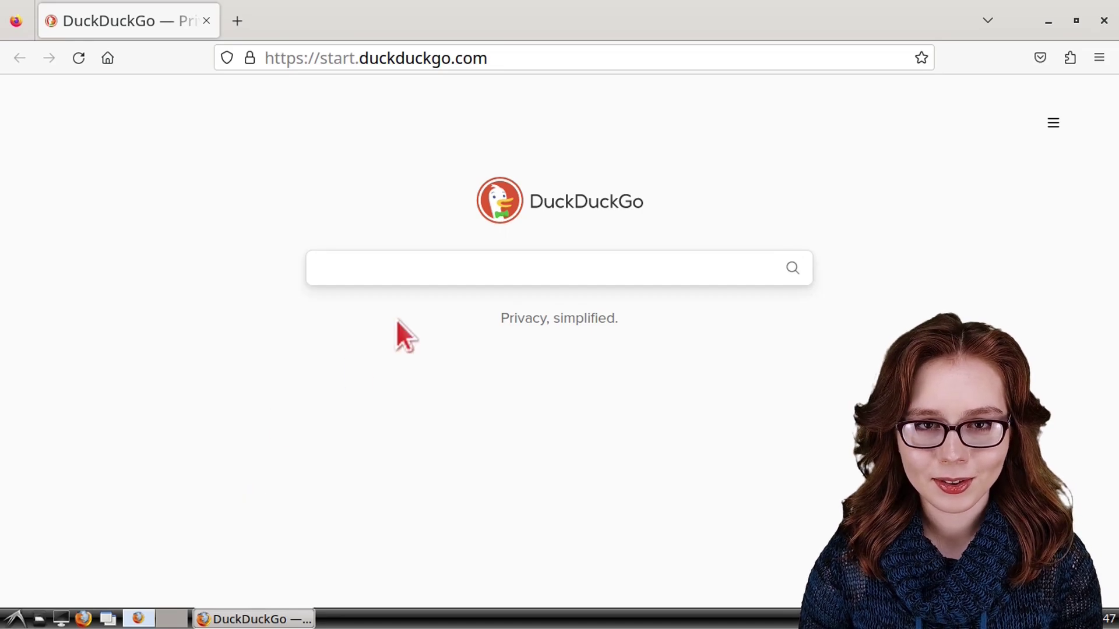
# Enter data:text/html,<html contenteditable="true"><Title>Notepad</Title> in the address bar
pyautogui.click(695, 63)
pyautogui.write('data:')
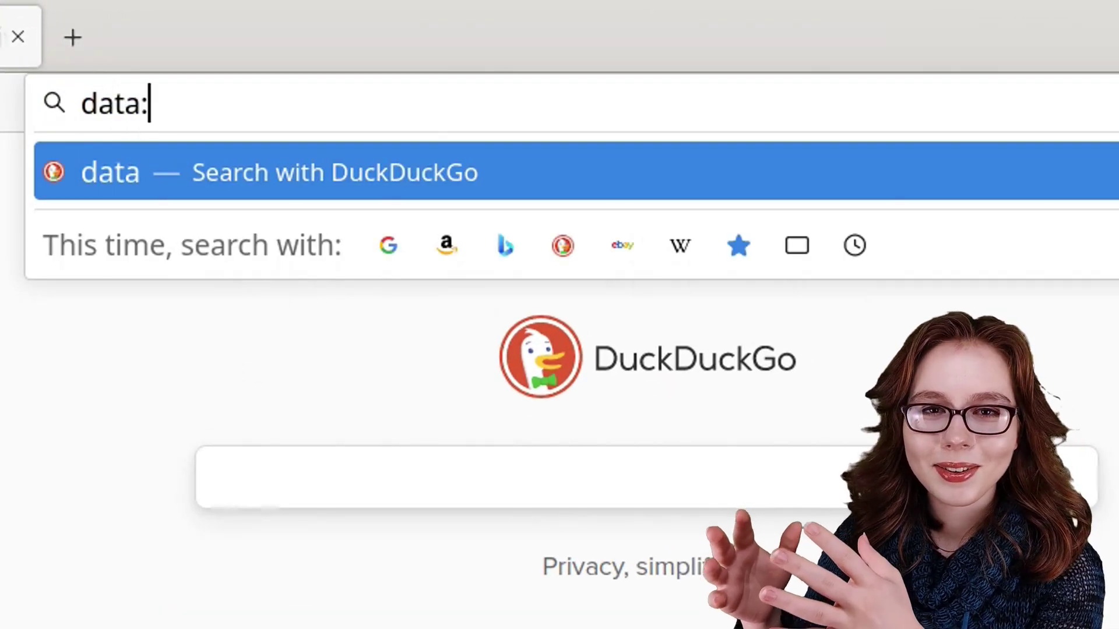
pyautogui.write('text/')
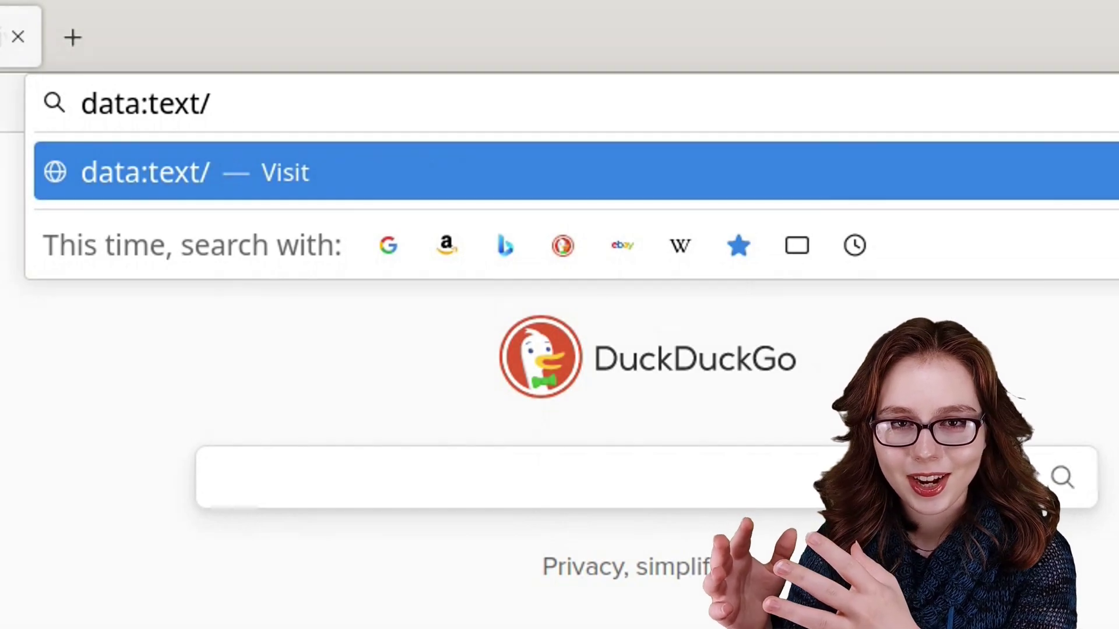
pyautogui.write('html,<')
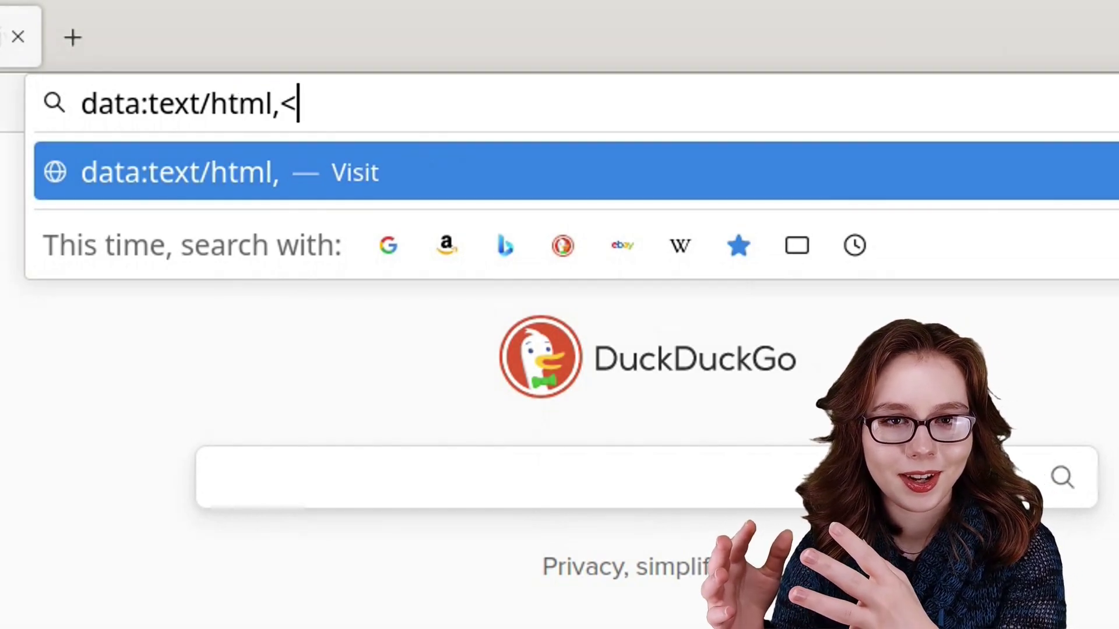
pyautogui.write('html')
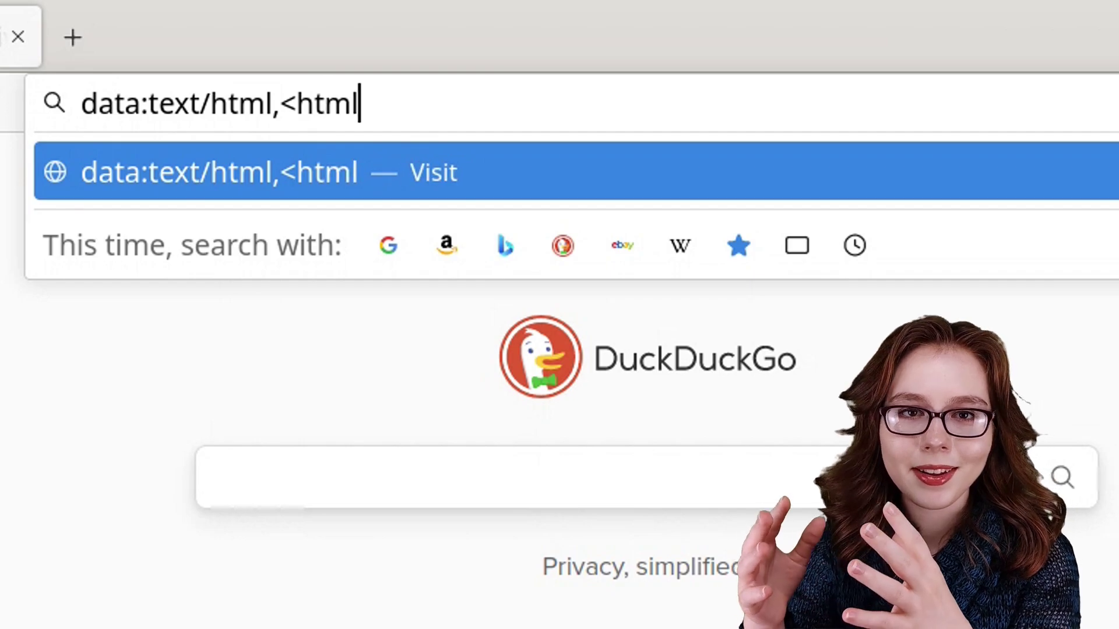
pyautogui.write(' contenteditable')
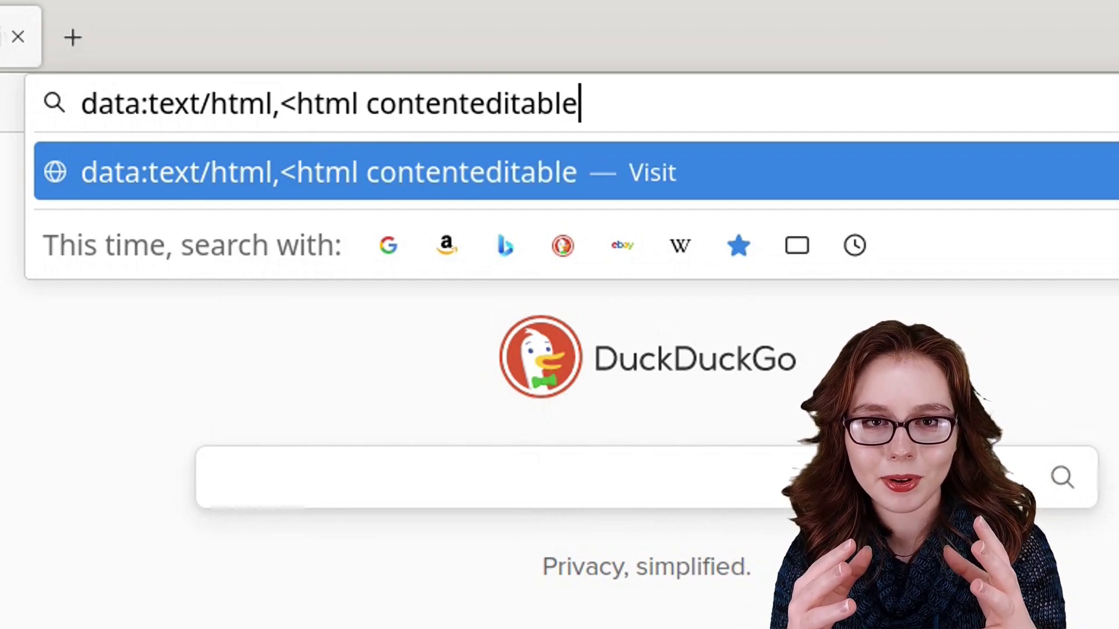
pyautogui.write('="true')
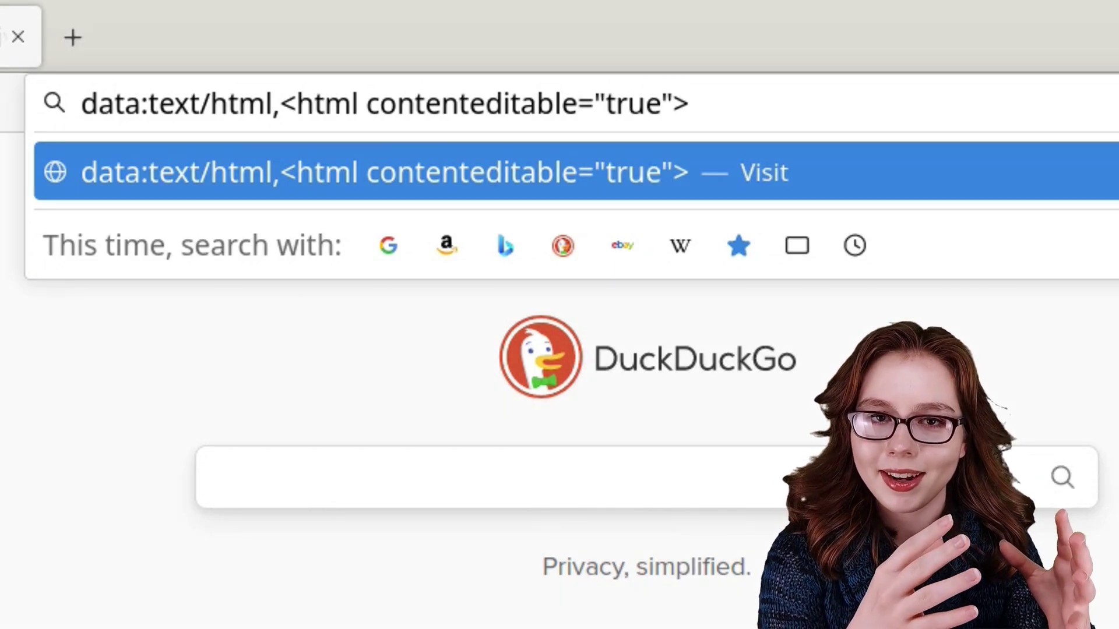
pyautogui.write('"><Title')
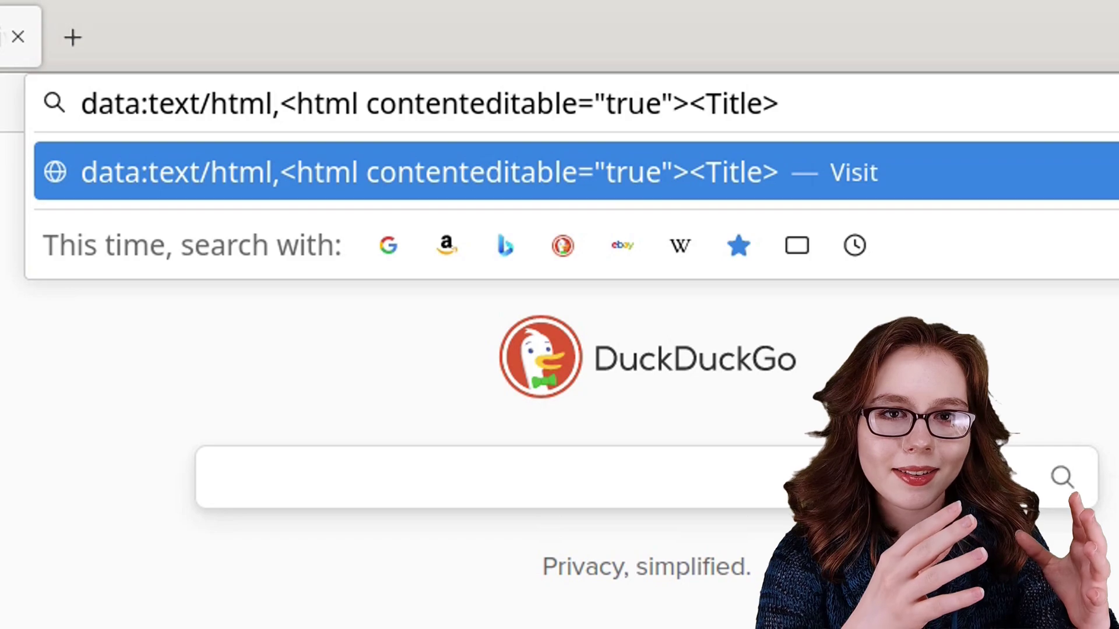
pyautogui.write('>Notepad')
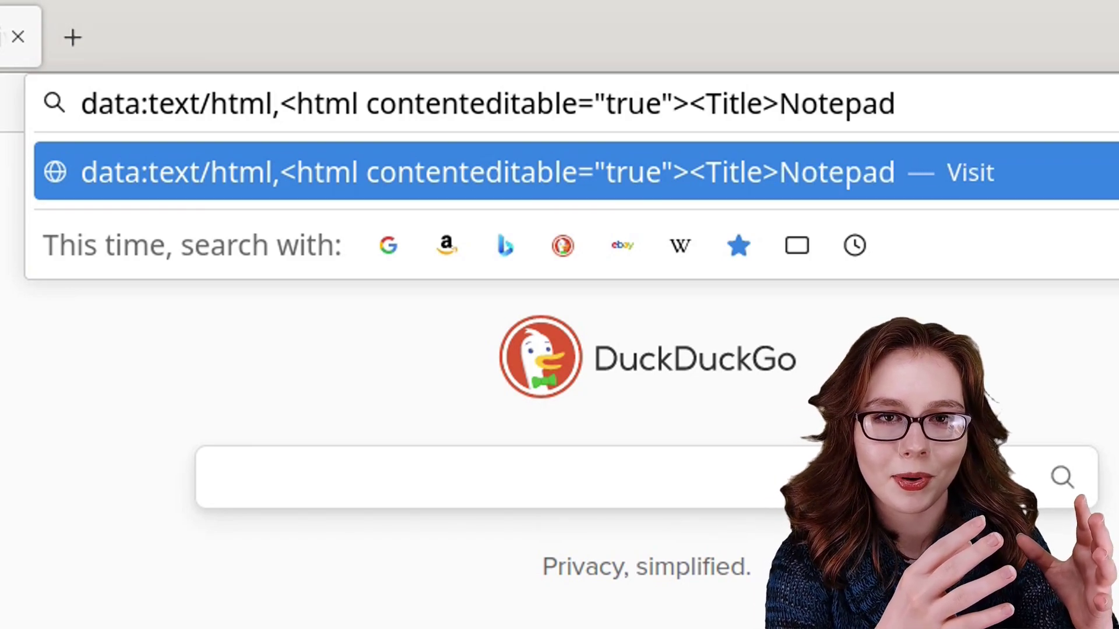
pyautogui.write('<')
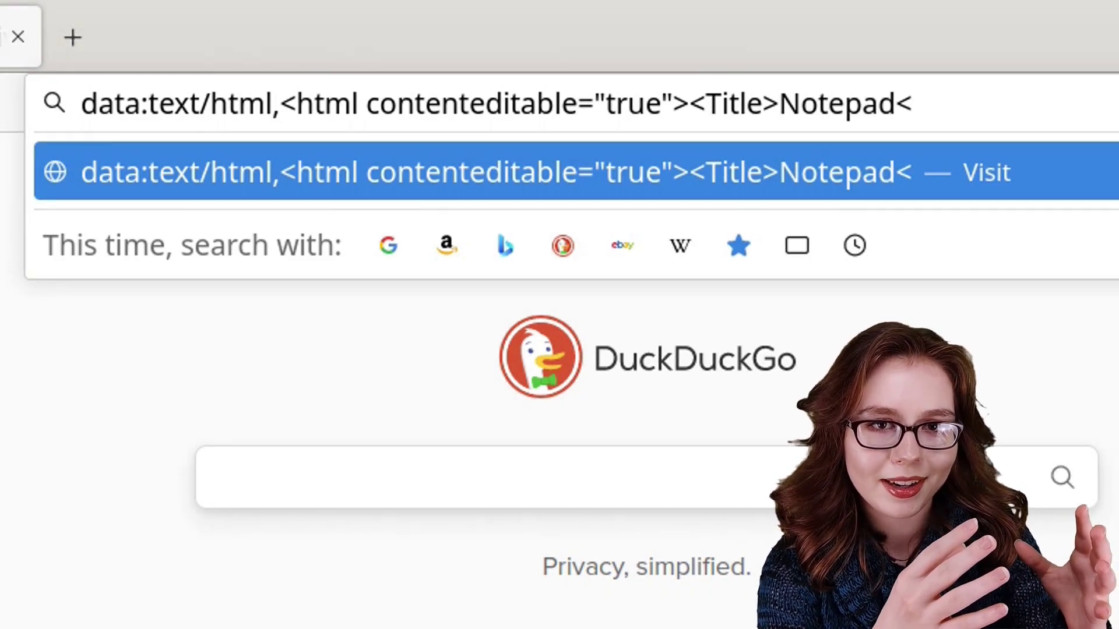
pyautogui.write('/Title')
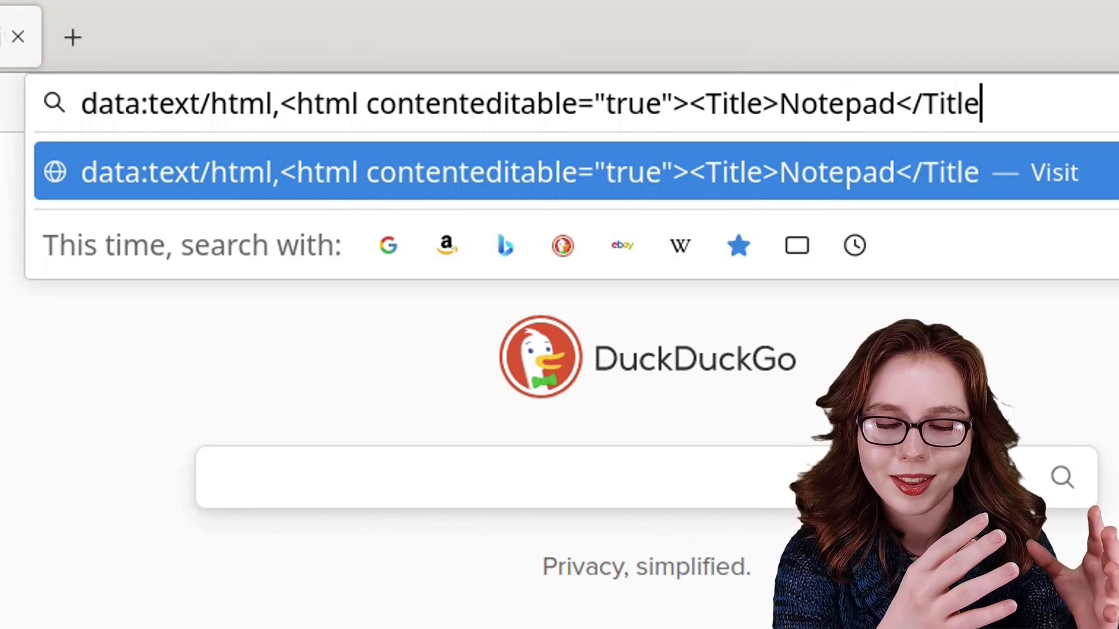
pyautogui.write('>')
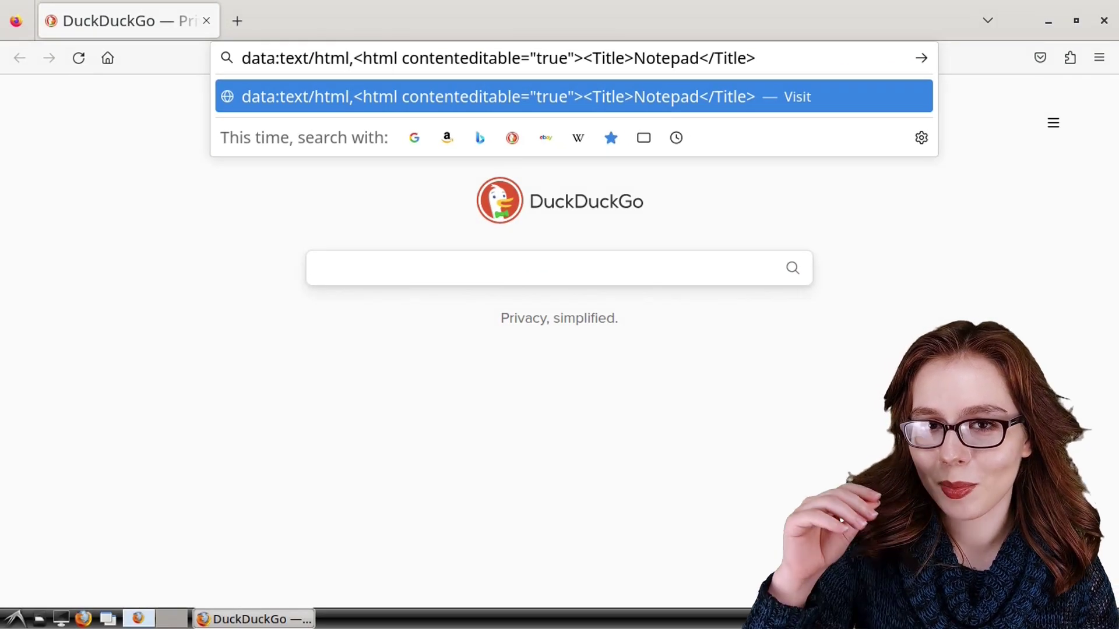
# Load the editable page, write 'My Notes!', bookmark it, and start saving it
pyautogui.press('Return')
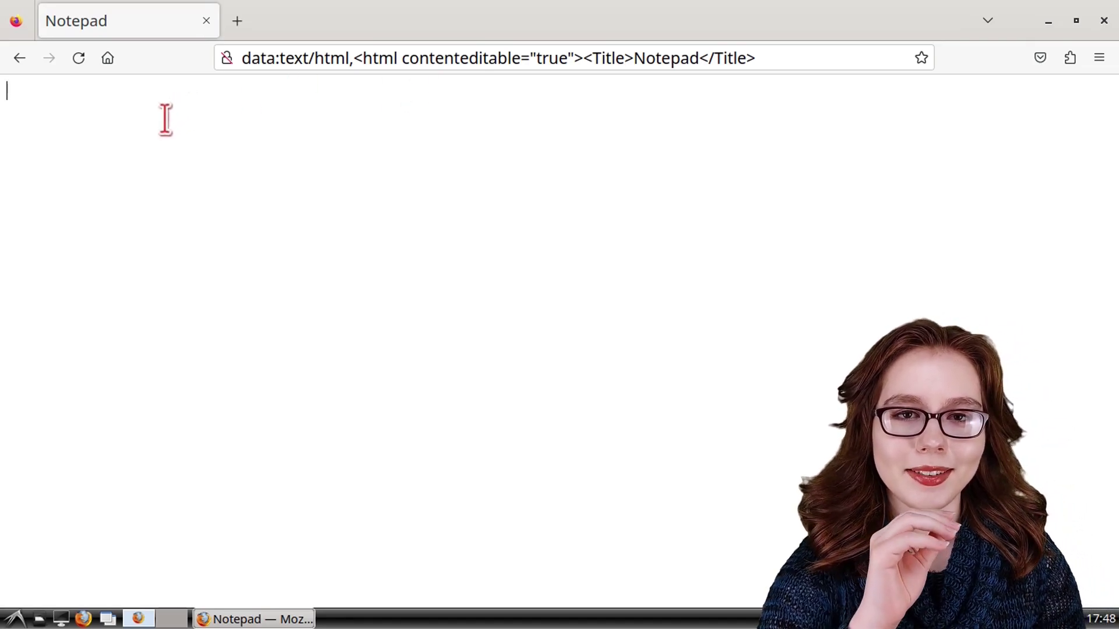
pyautogui.write('My Notes')
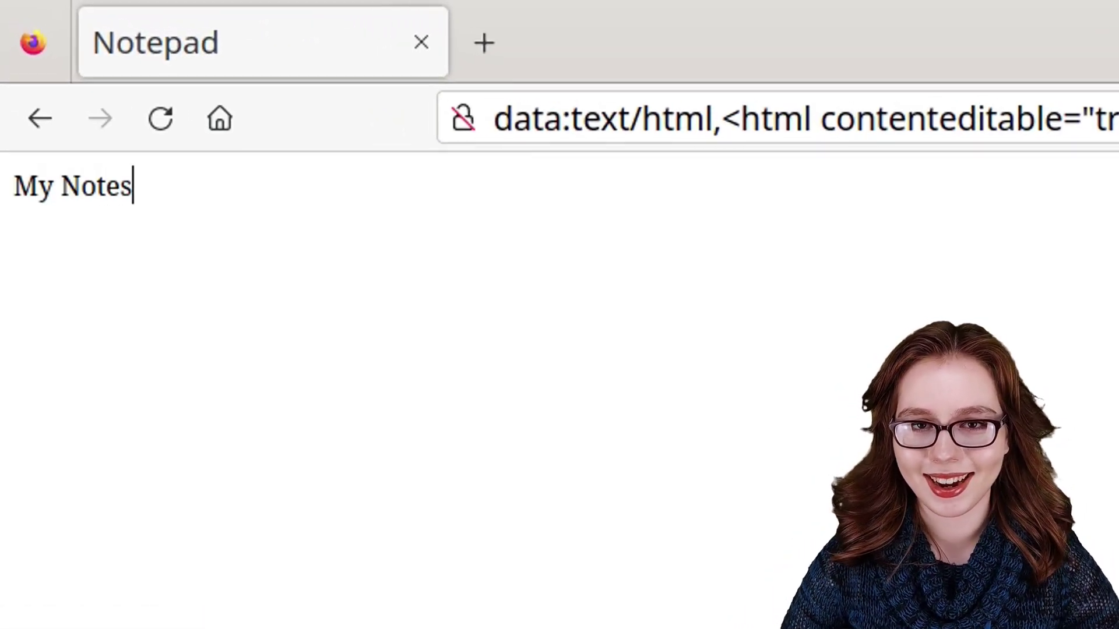
pyautogui.write('!')
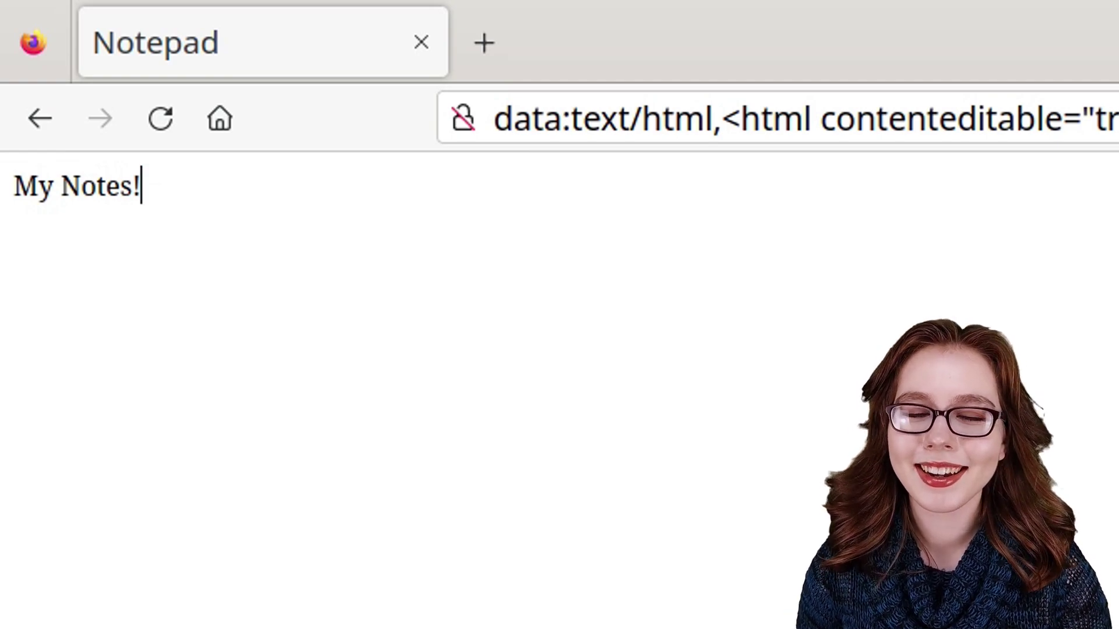
pyautogui.hotkey('ctrl', 'd')
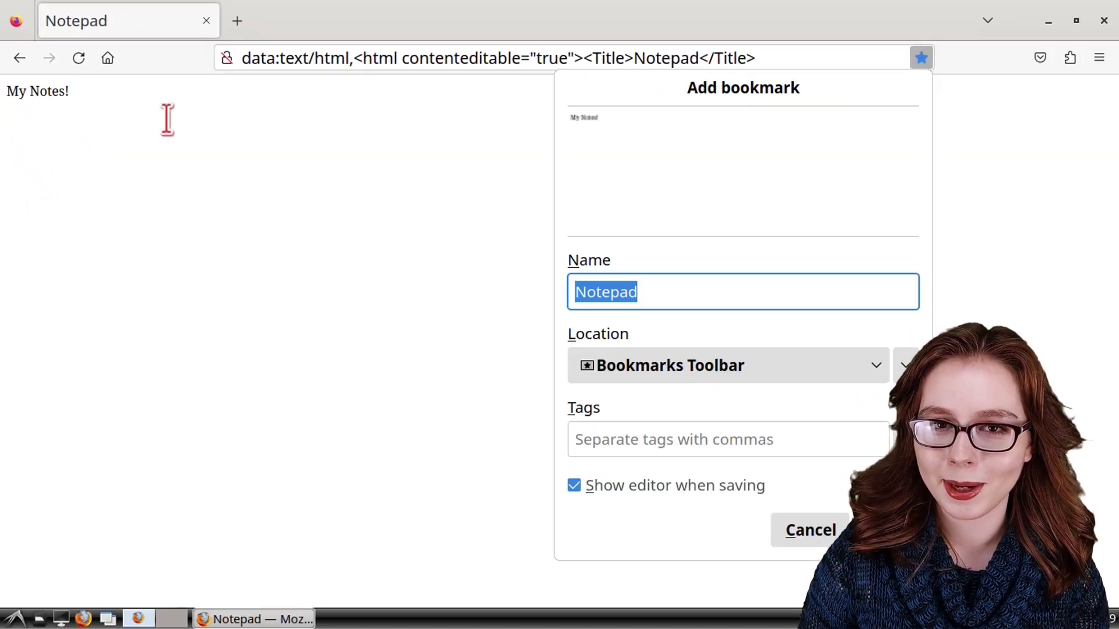
pyautogui.press('Return')
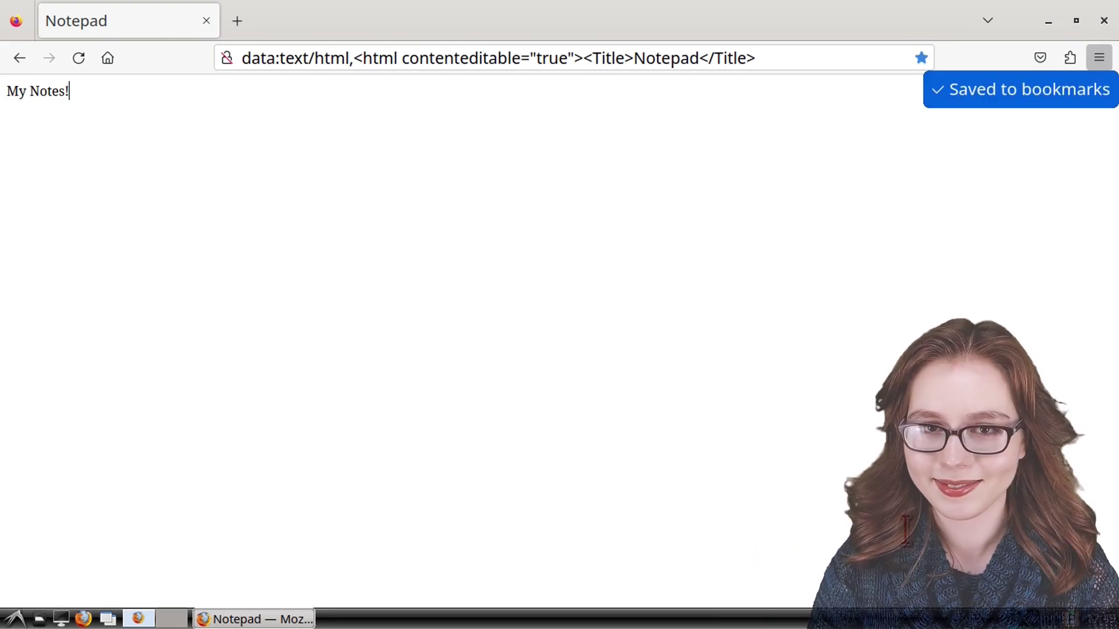
pyautogui.hotkey('ctrl', 's')
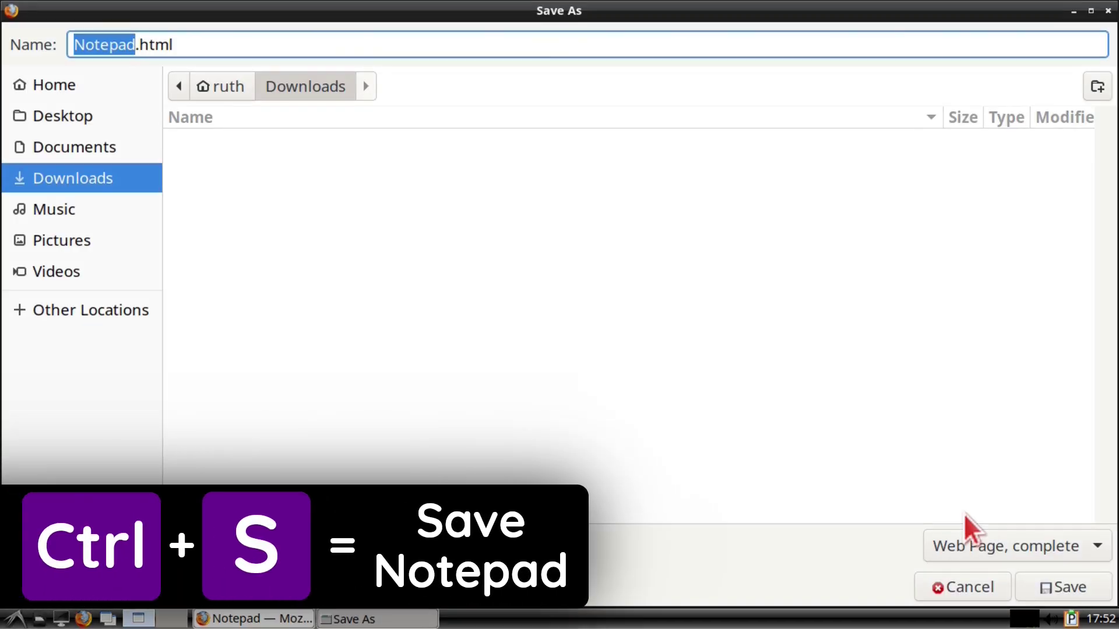
# Save Notepad.html to Downloads and reopen that file in a new tab
pyautogui.click(1046, 587)
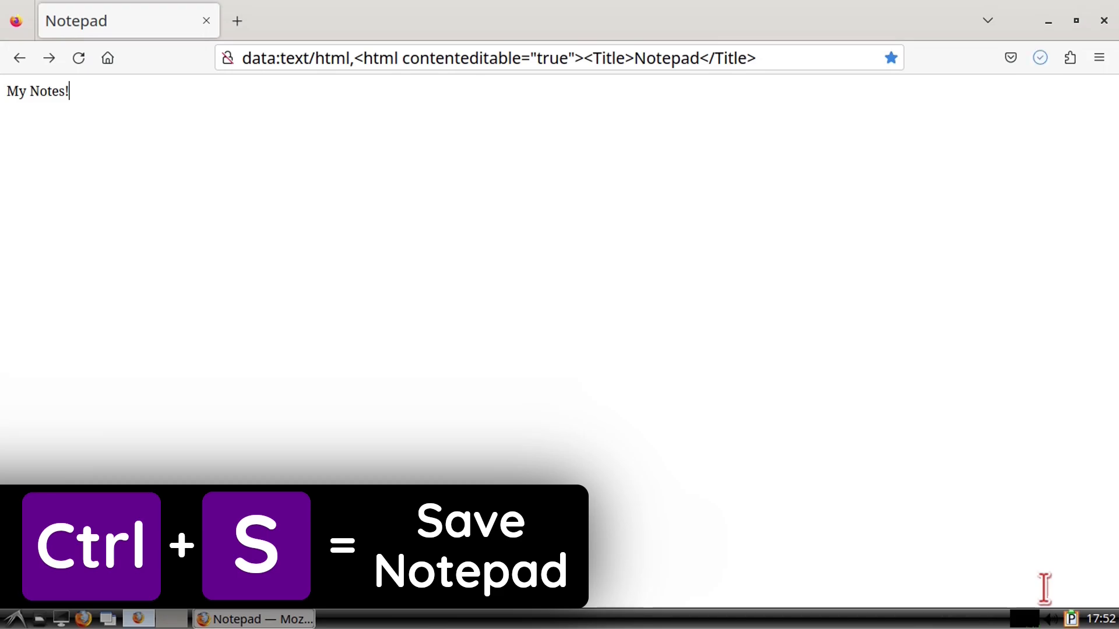
pyautogui.click(247, 19)
pyautogui.hotkey('ctrl', 'o')
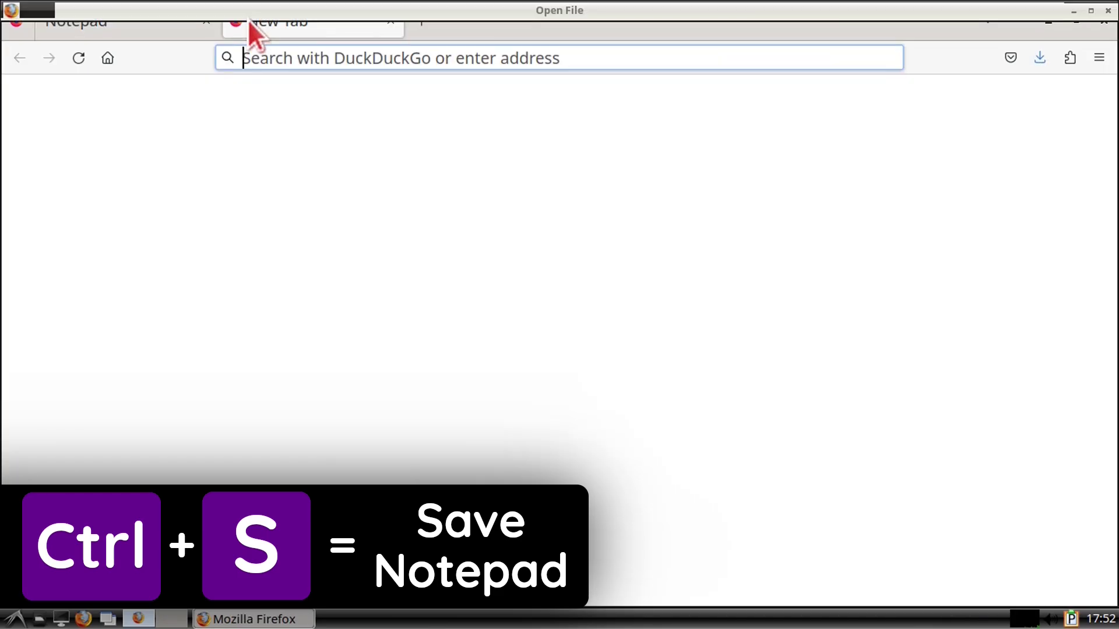
pyautogui.press('Return')
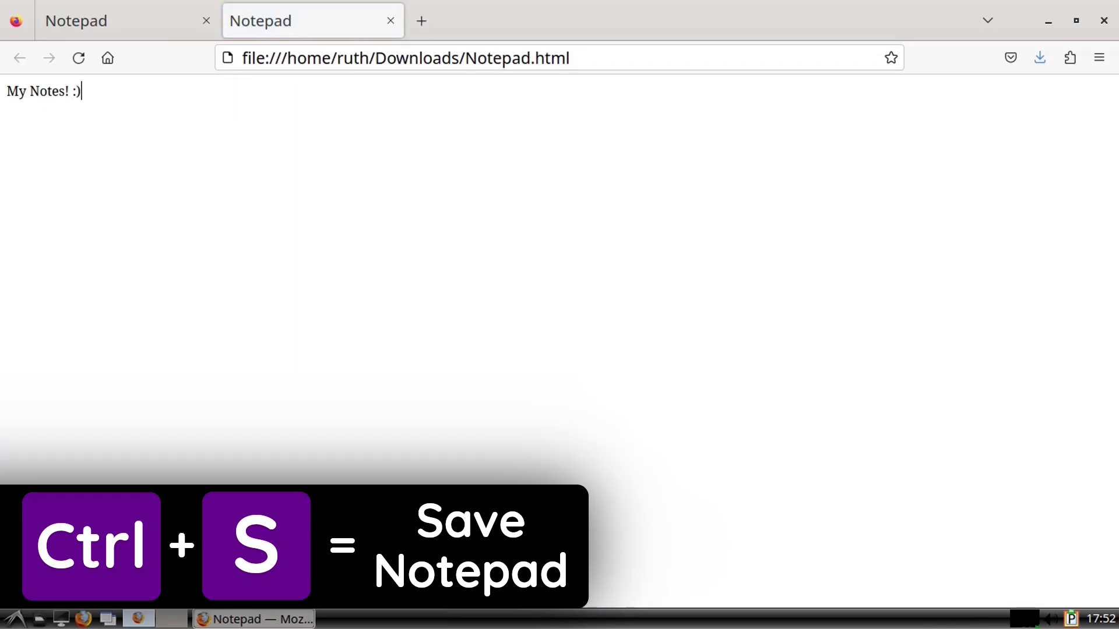
# Close the second tab and print the Notepad page to the file ~/mozilla.pdf
pyautogui.click(388, 27)
pyautogui.hotkey('ctrl', 'p')
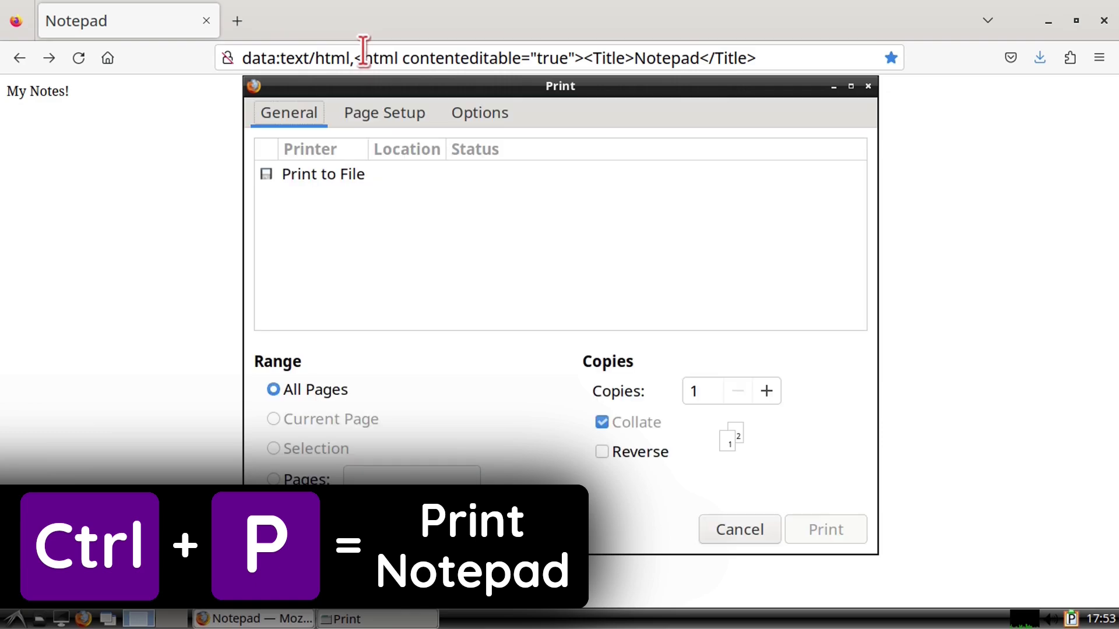
pyautogui.click(404, 172)
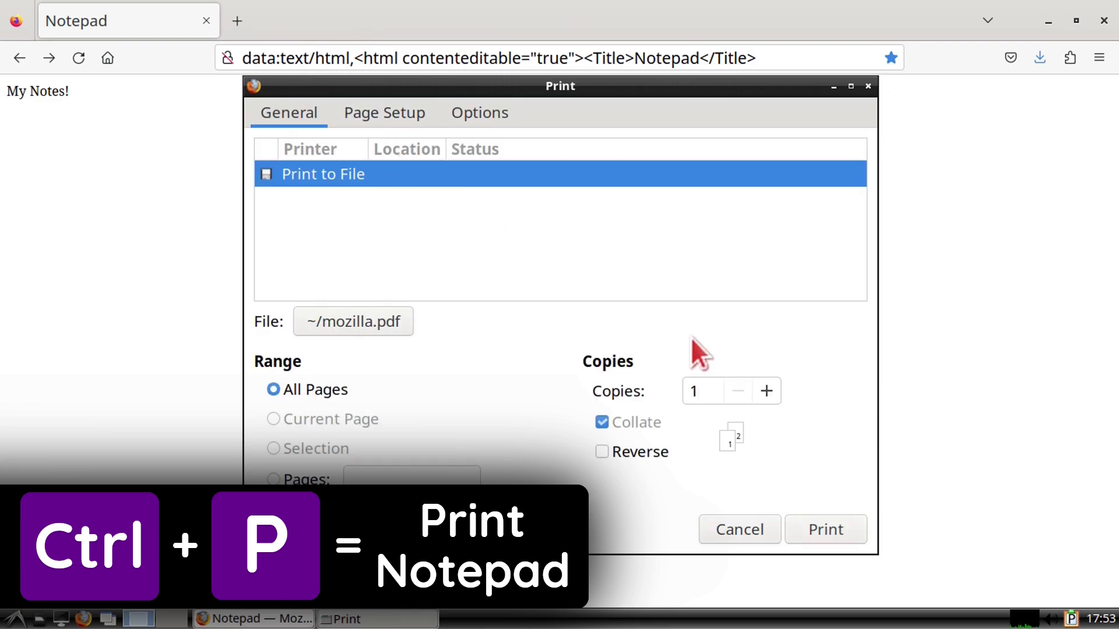
pyautogui.click(855, 528)
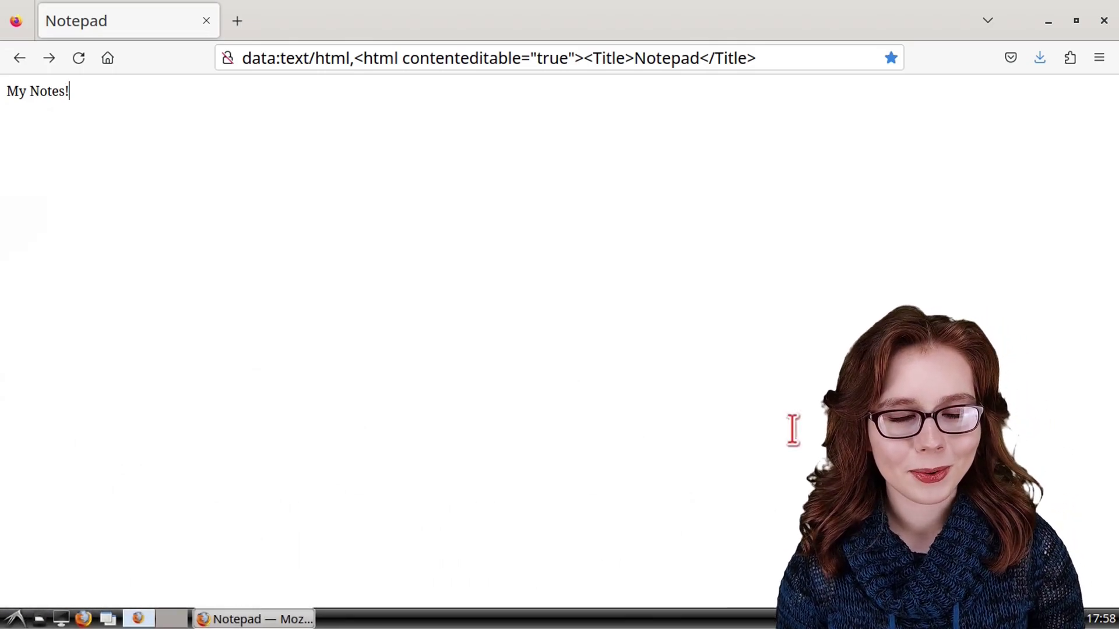
# Toggle Developer Tools open again and change its layout through the options menu
pyautogui.hotkey('ctrl', 'shift', 'i')
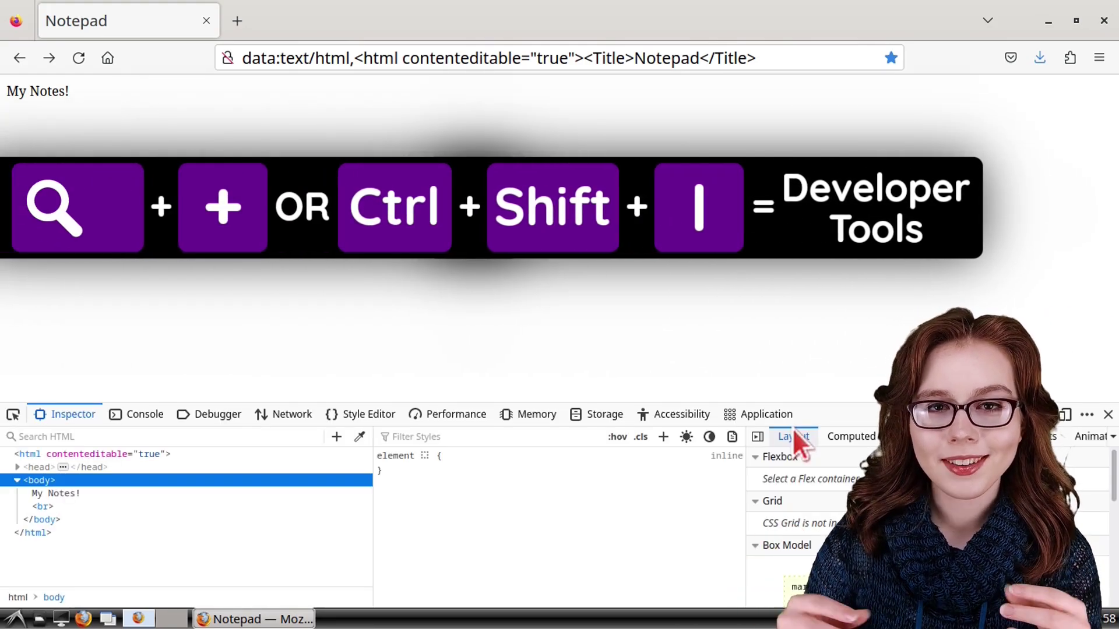
pyautogui.hotkey('ctrl', 'shift', 'i')
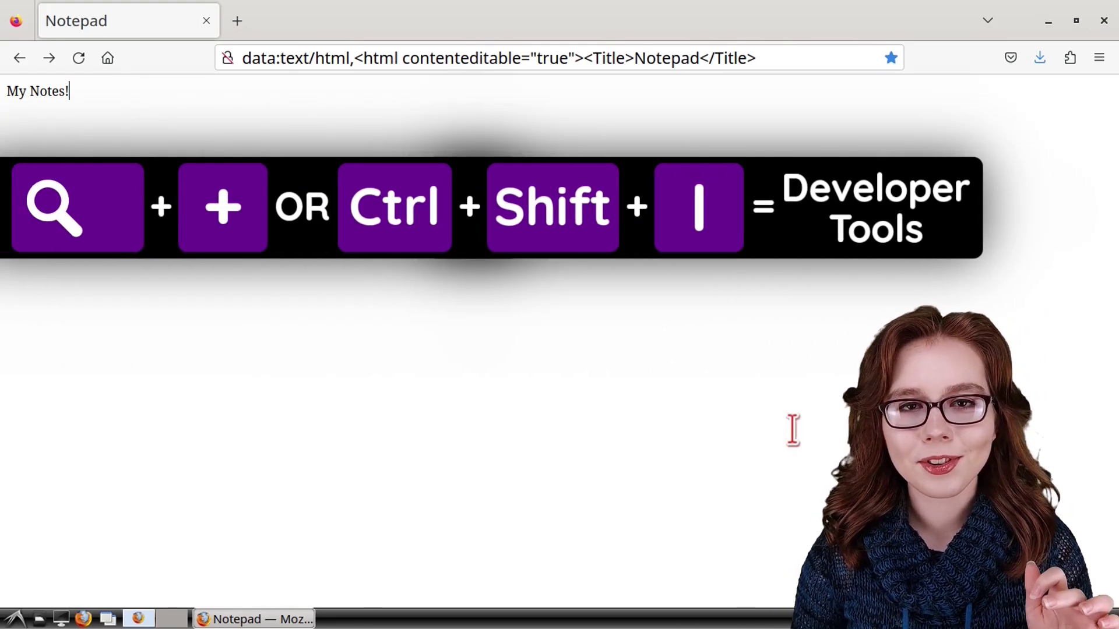
pyautogui.hotkey('ctrl', 'shift', 'i')
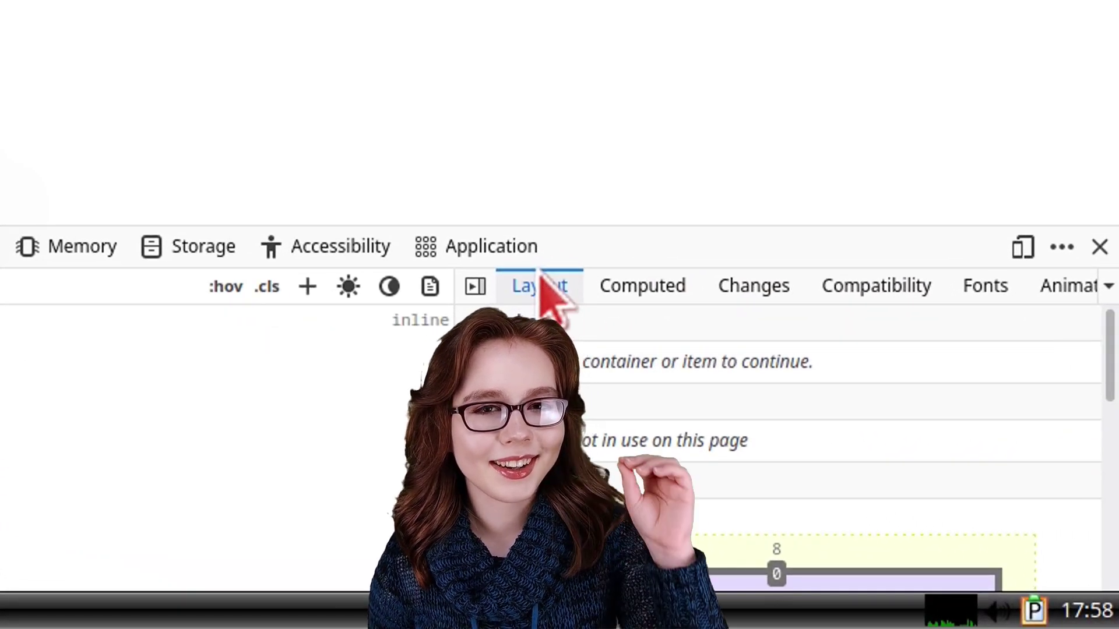
pyautogui.click(1066, 262)
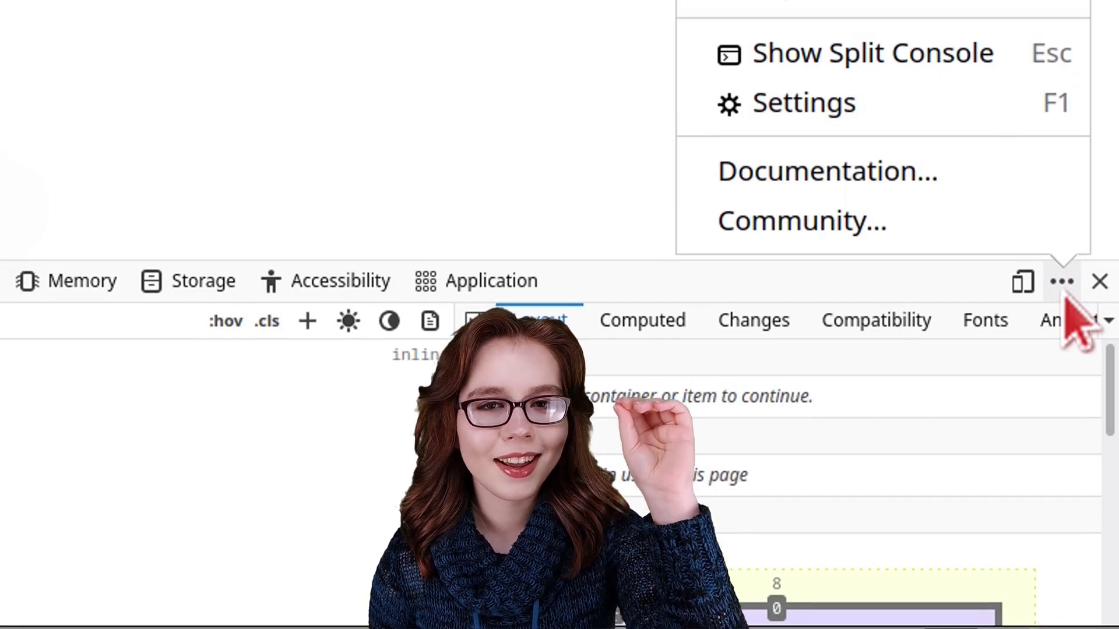
pyautogui.click(1013, 166)
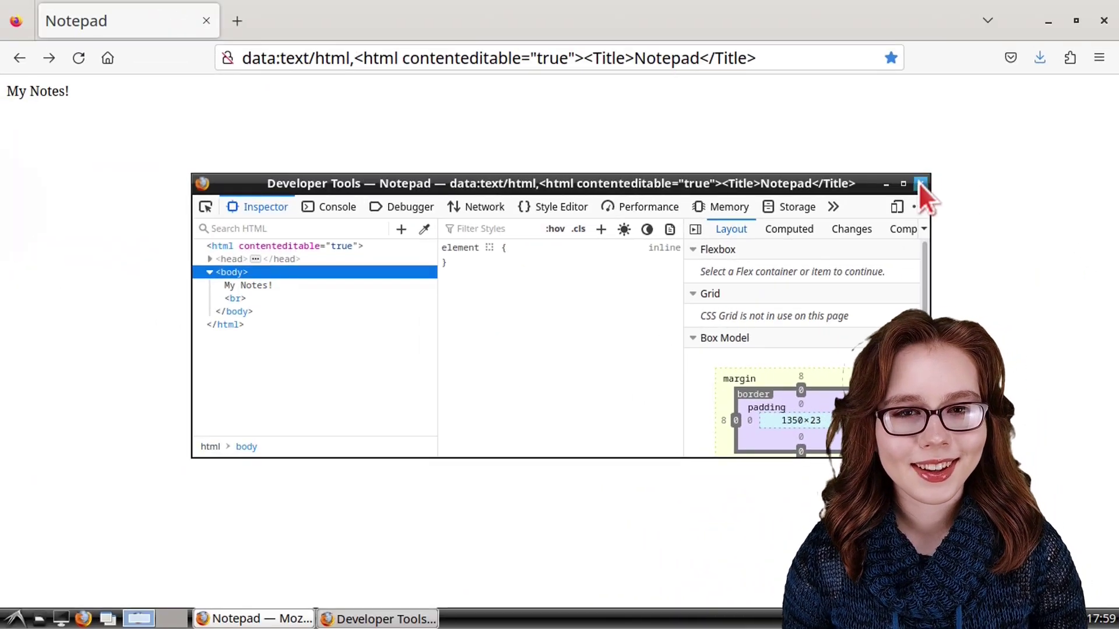
# Maximize the Developer Tools window and zoom its interface in, then back out
pyautogui.click(904, 183)
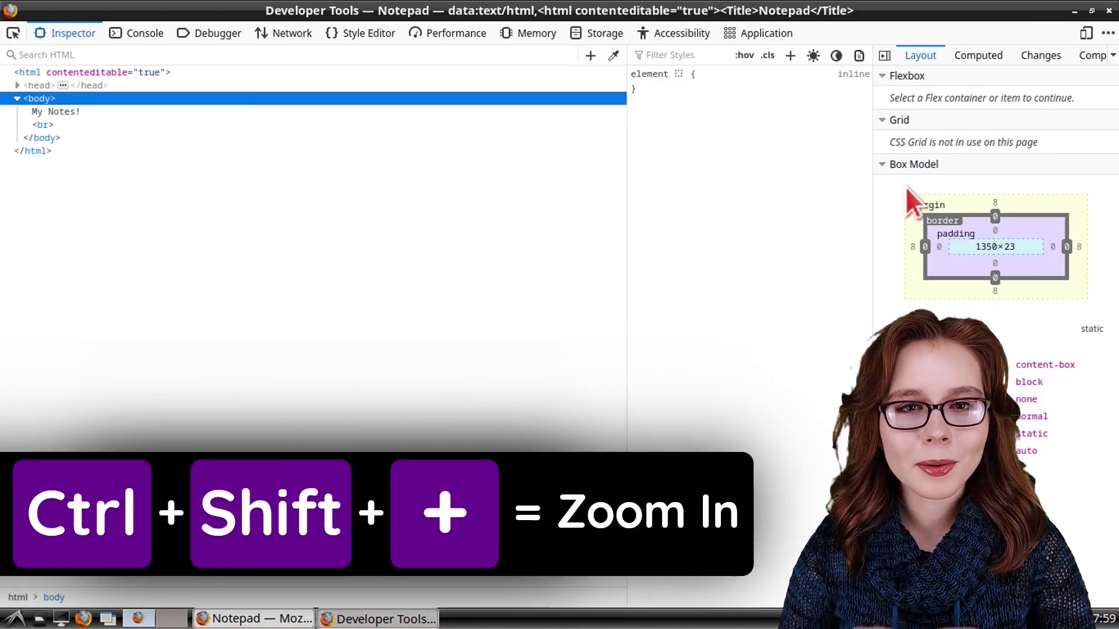
pyautogui.hotkey('ctrl', 'shift', '+')
pyautogui.hotkey('ctrl', 'shift', '+')
pyautogui.hotkey('ctrl', 'shift', '+')
pyautogui.hotkey('ctrl', 'shift', '+')
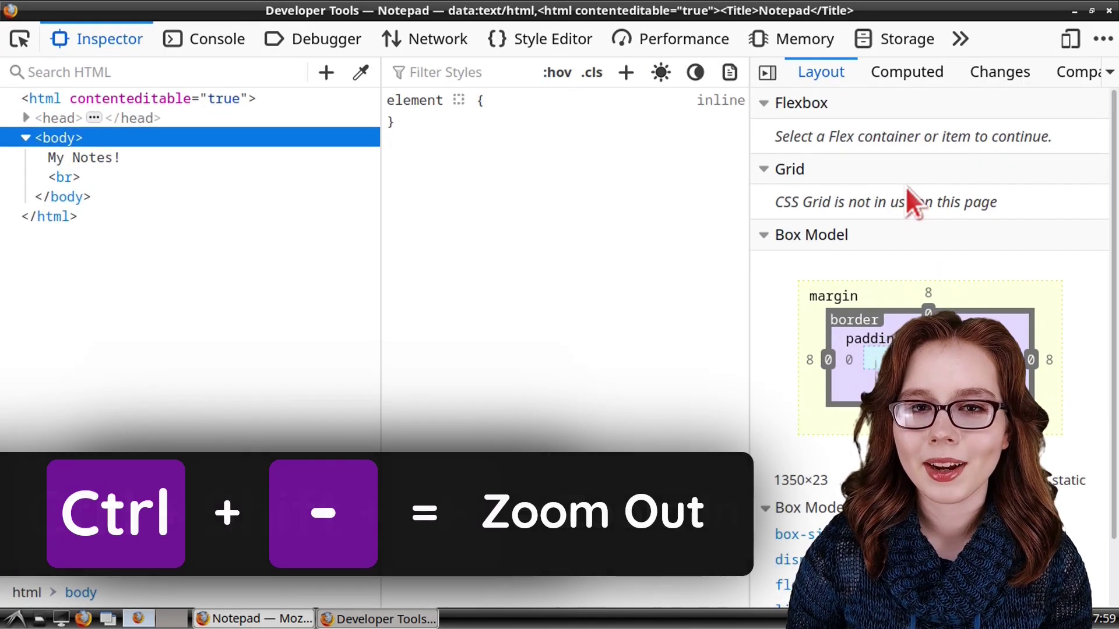
pyautogui.hotkey('ctrl', '-')
pyautogui.hotkey('ctrl', '-')
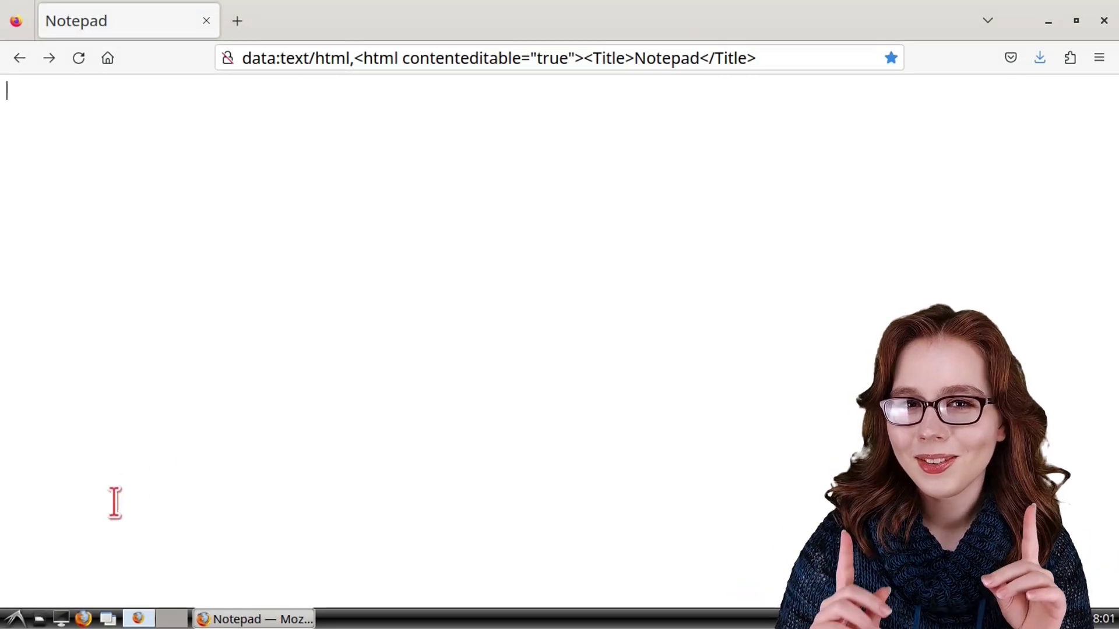
# Copy Headline.png from the Pictures folder in PCManFM, then close the file manager
pyautogui.click(42, 617)
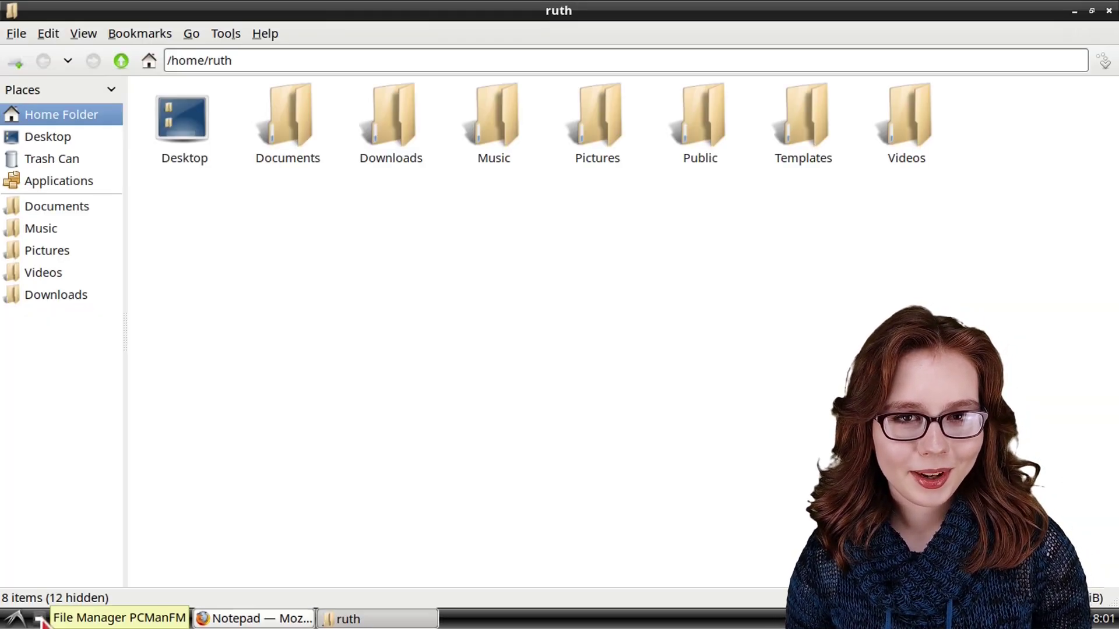
pyautogui.doubleClick(598, 114)
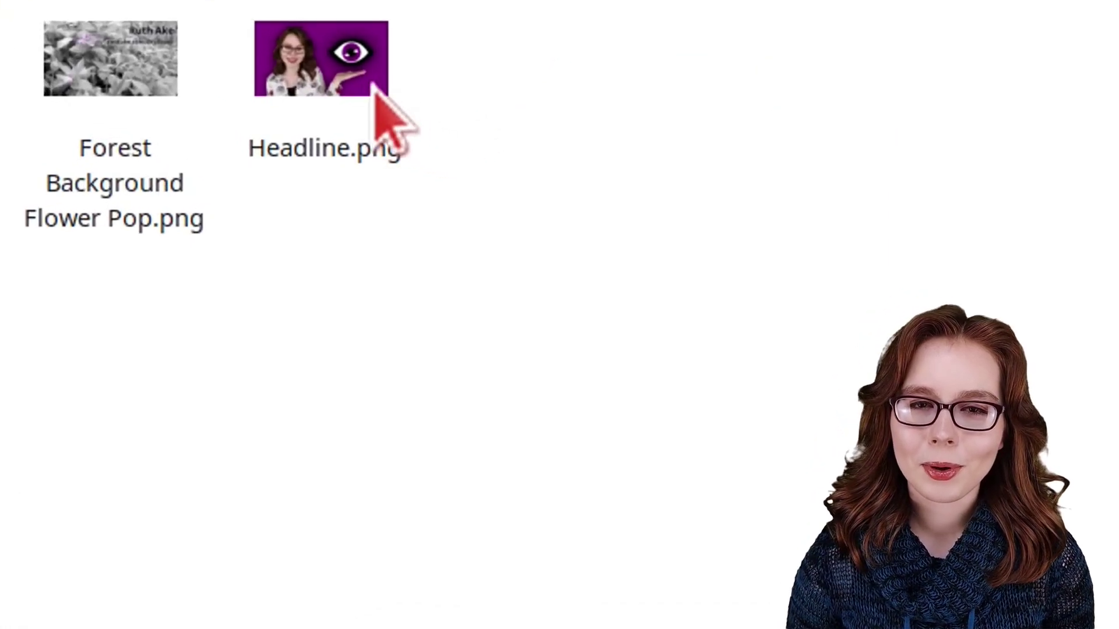
pyautogui.rightClick(374, 85)
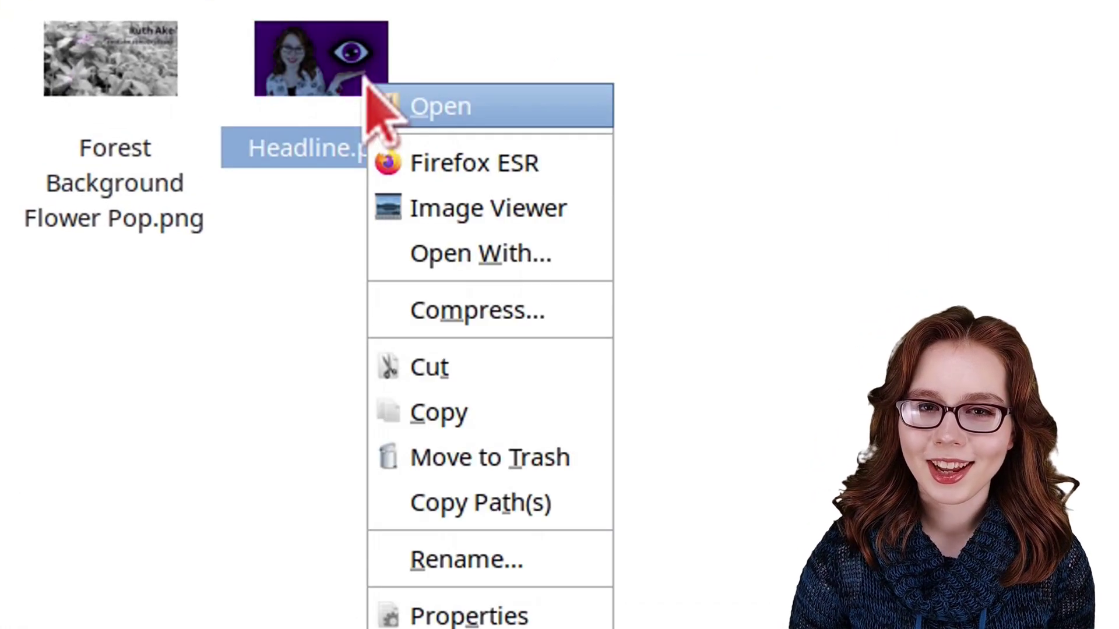
pyautogui.click(513, 401)
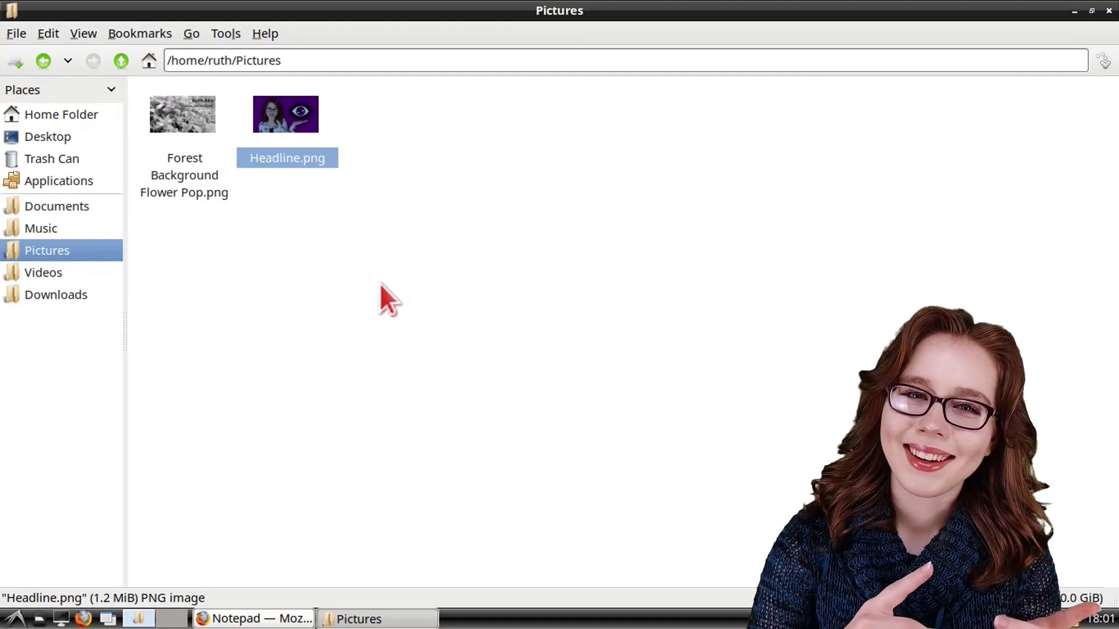
pyautogui.hotkey('alt', 'F4')
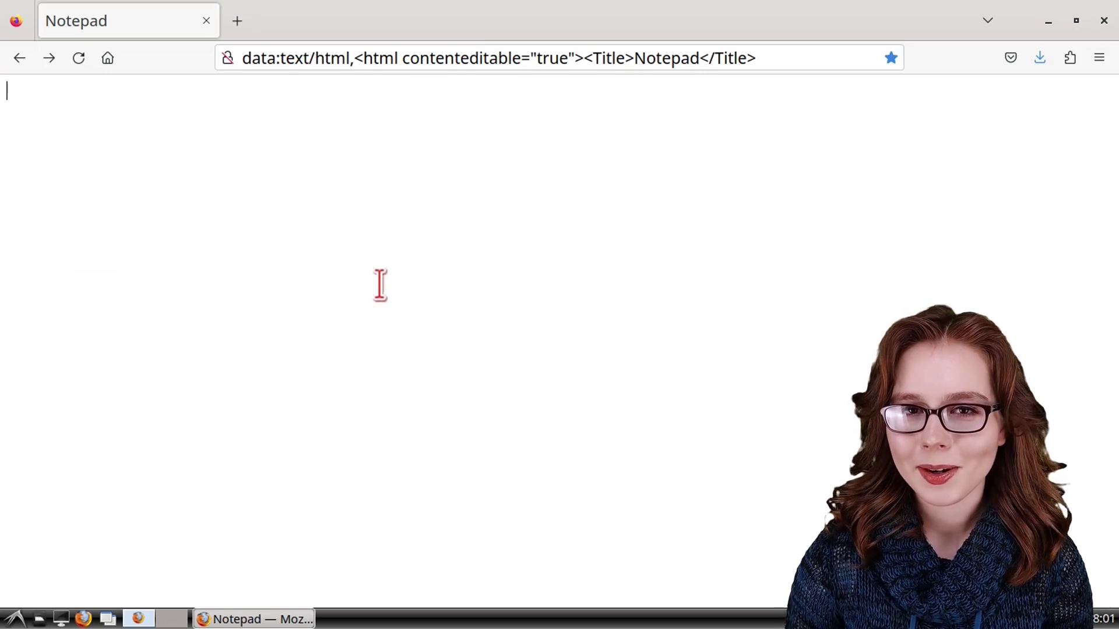
# Paste the copied Headline.png image into the editable Notepad page
pyautogui.rightClick(379, 285)
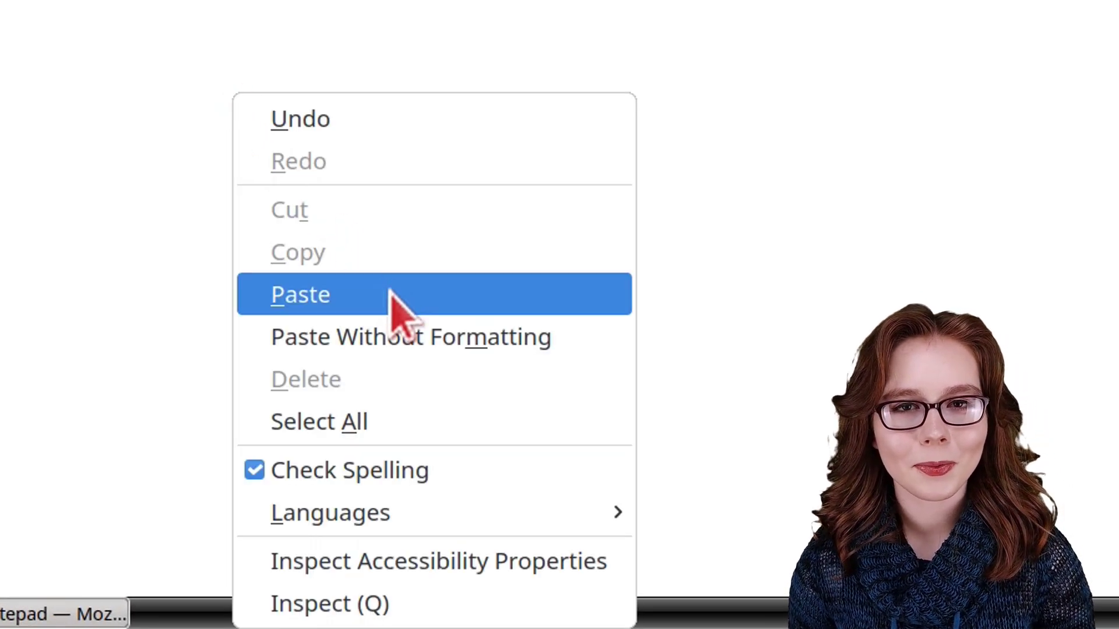
pyautogui.click(389, 293)
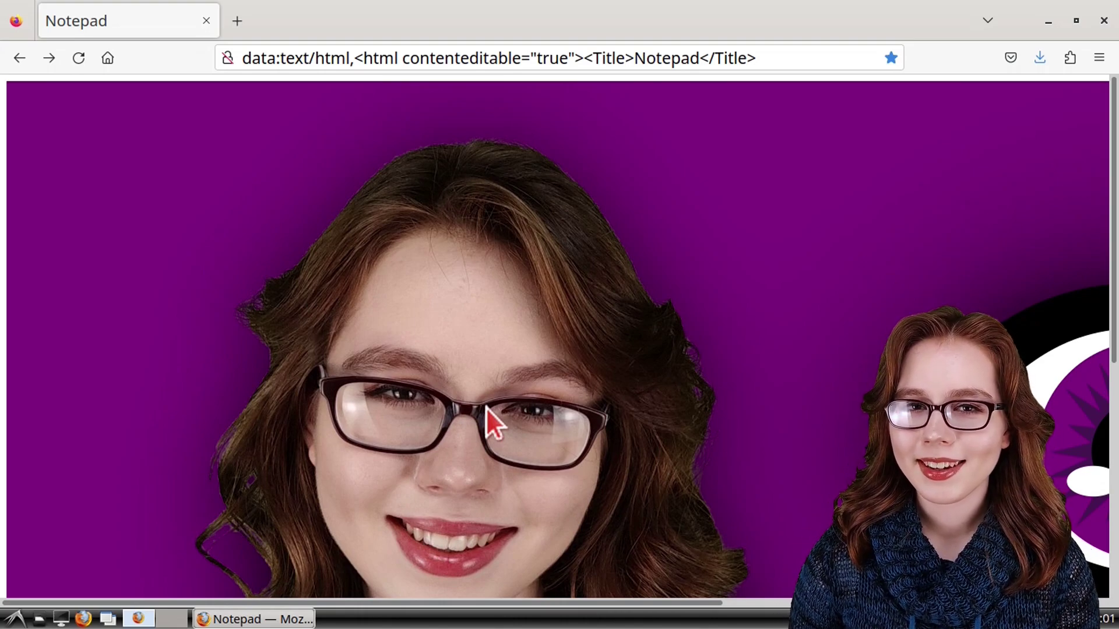
# Inspect the pasted image and copy its base64 data:image/png src value
pyautogui.rightClick(295, 222)
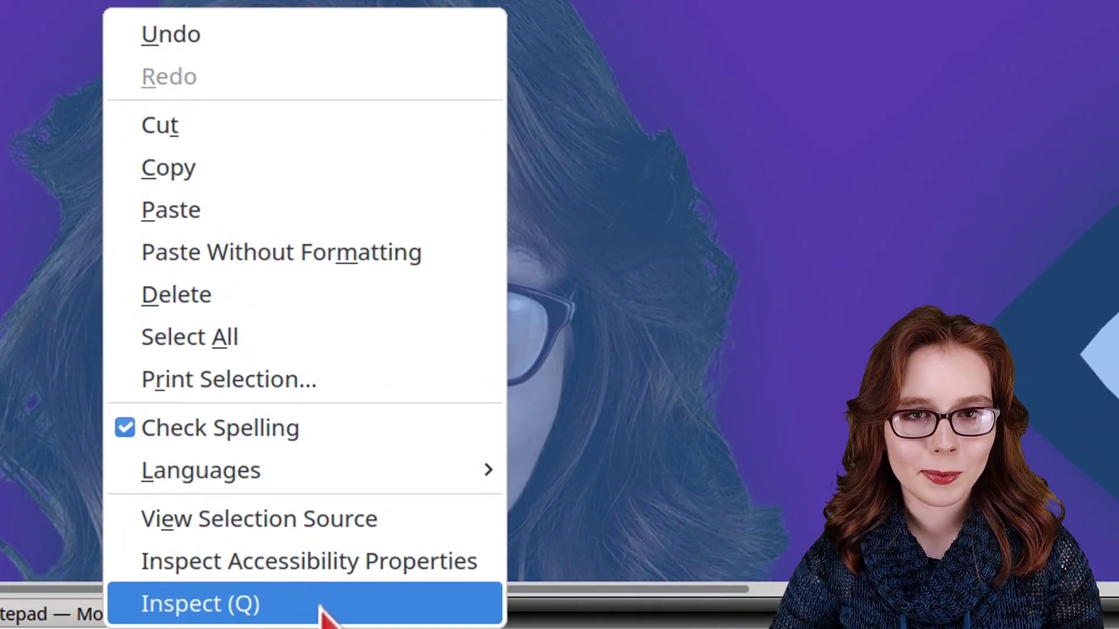
pyautogui.click(319, 607)
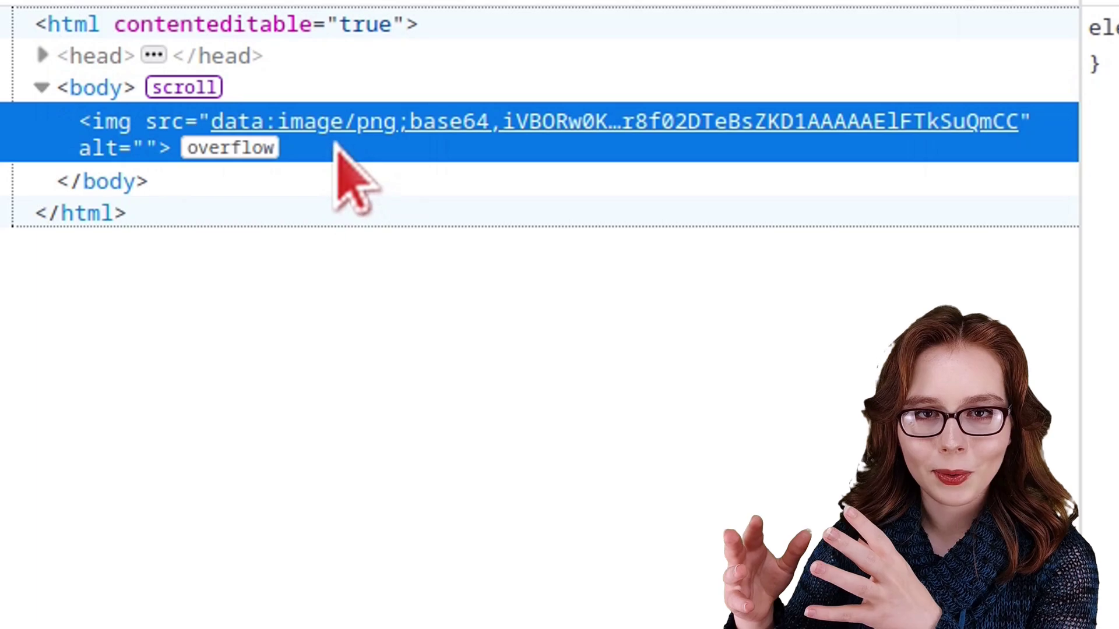
pyautogui.moveTo(330, 130)
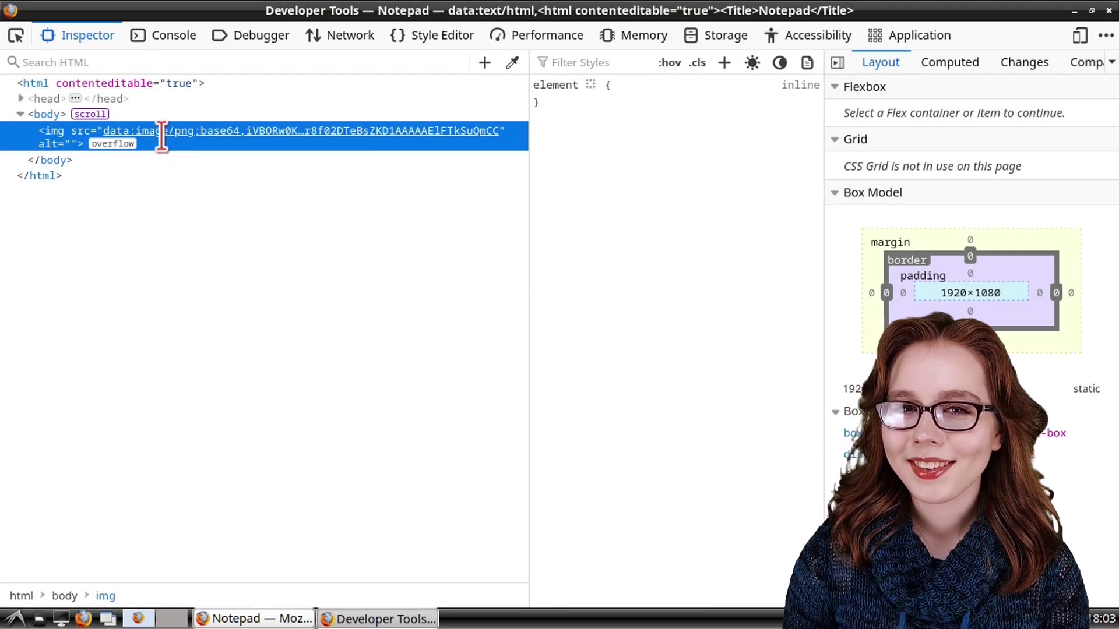
pyautogui.doubleClick(162, 135)
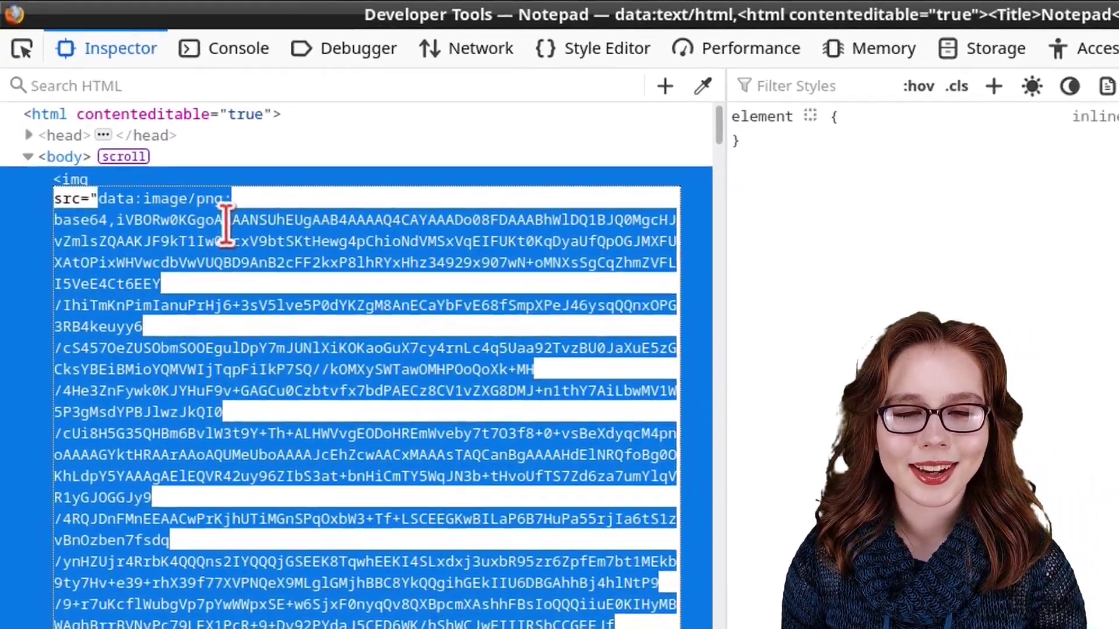
pyautogui.rightClick(168, 166)
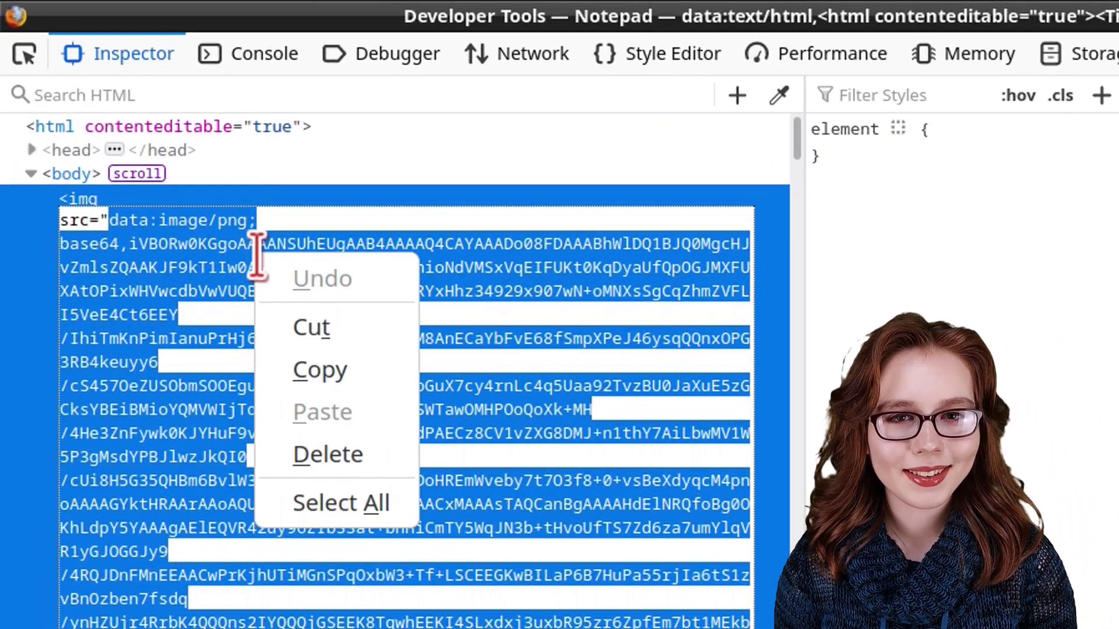
pyautogui.click(385, 372)
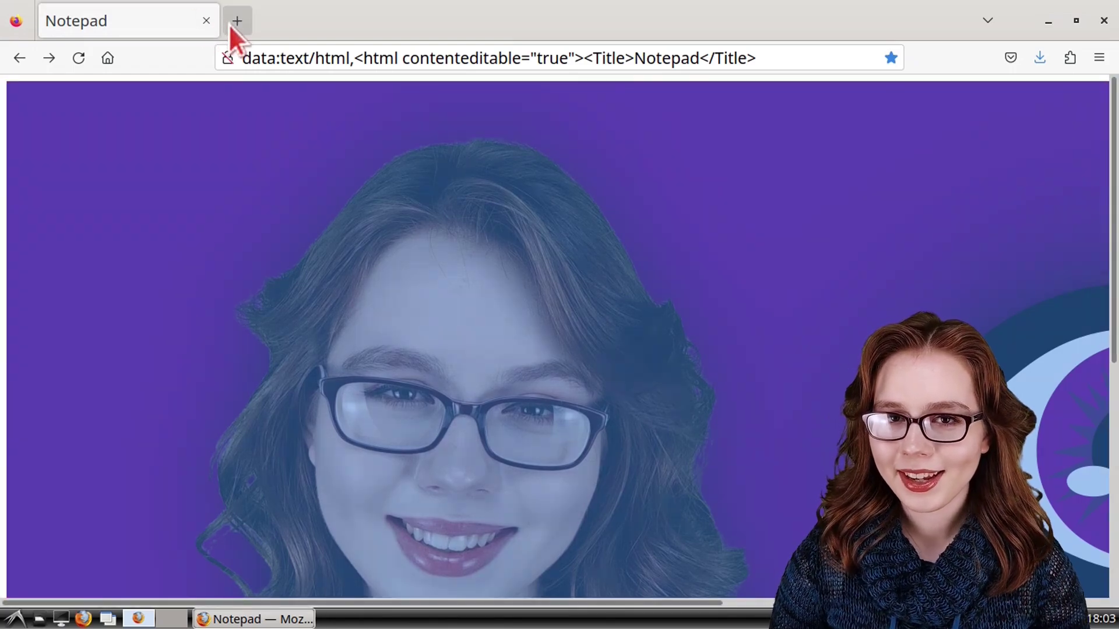
# Open cnbc.com in a new tab and scroll to the lead story
pyautogui.click(231, 25)
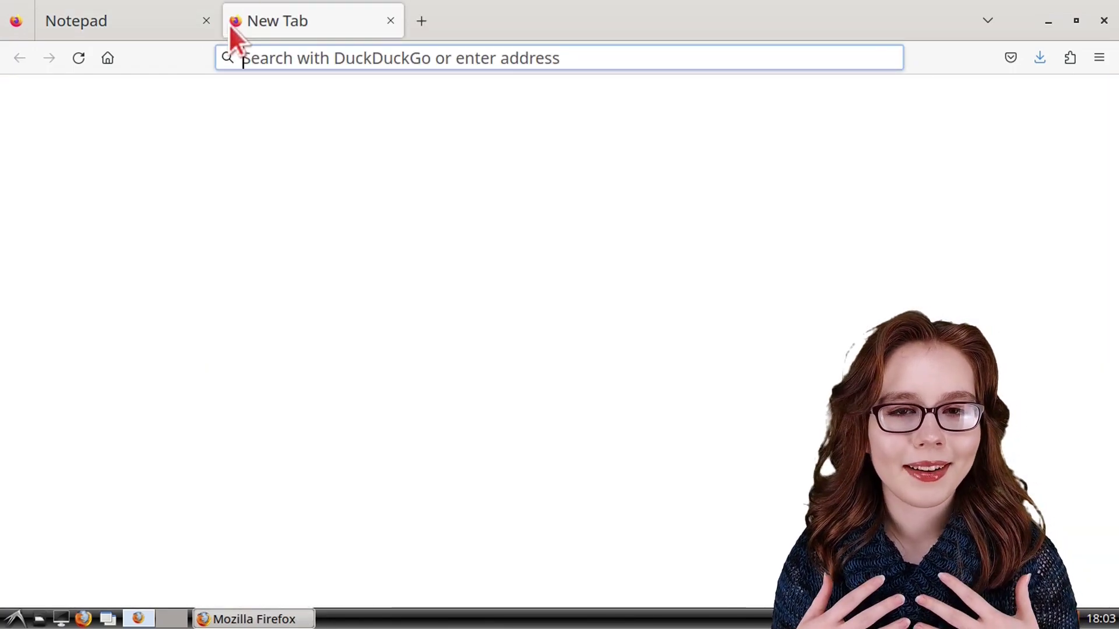
pyautogui.write('cnbc.com')
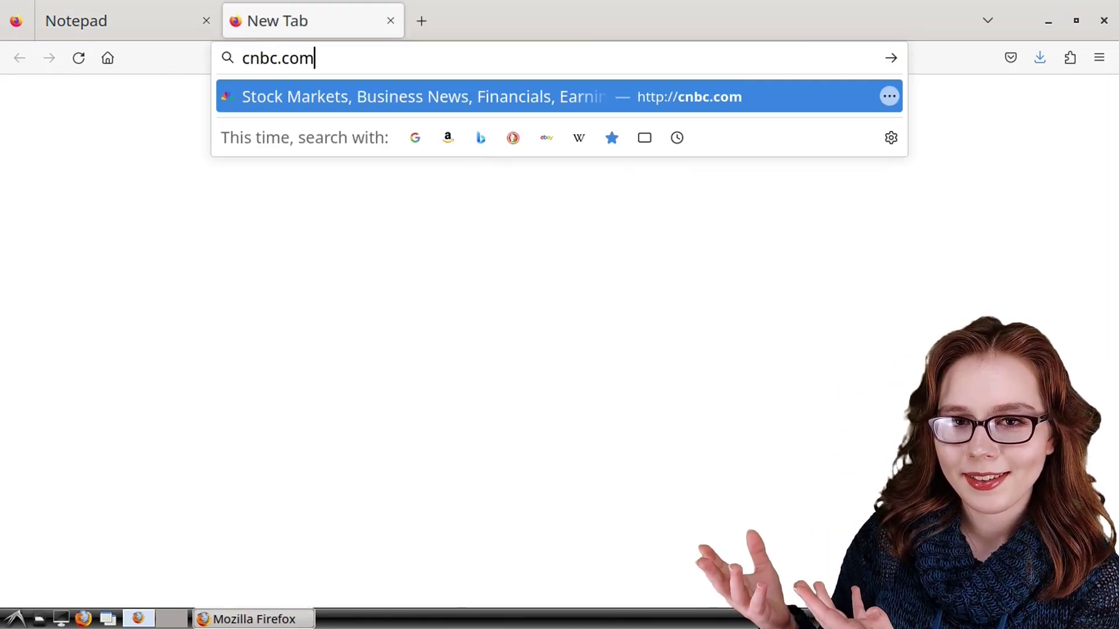
pyautogui.press('Return')
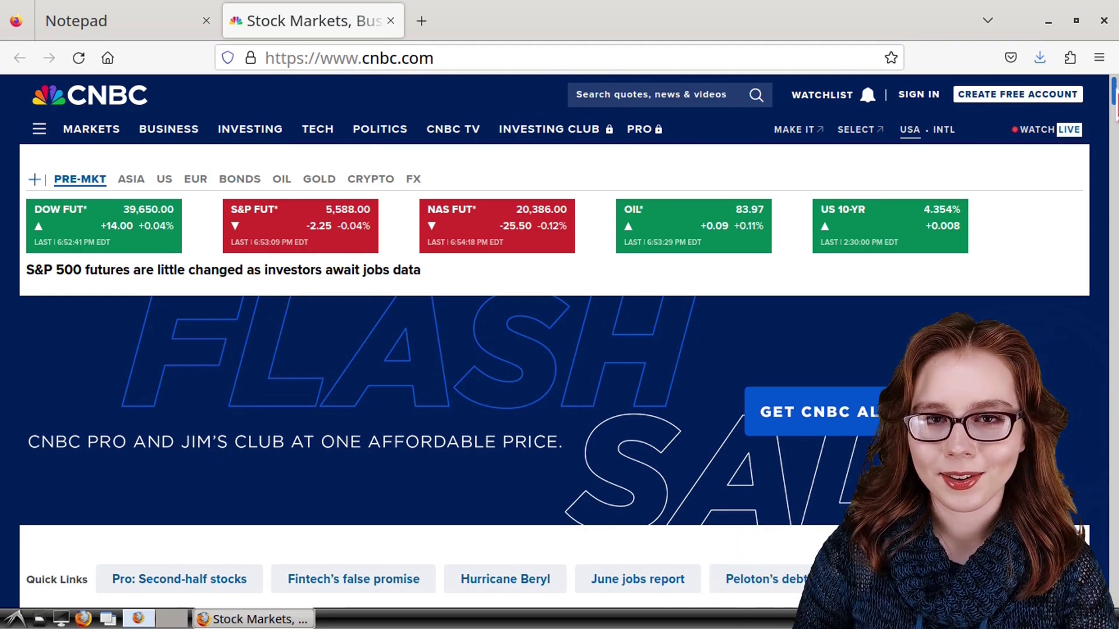
pyautogui.scroll(-5, 560, 373)
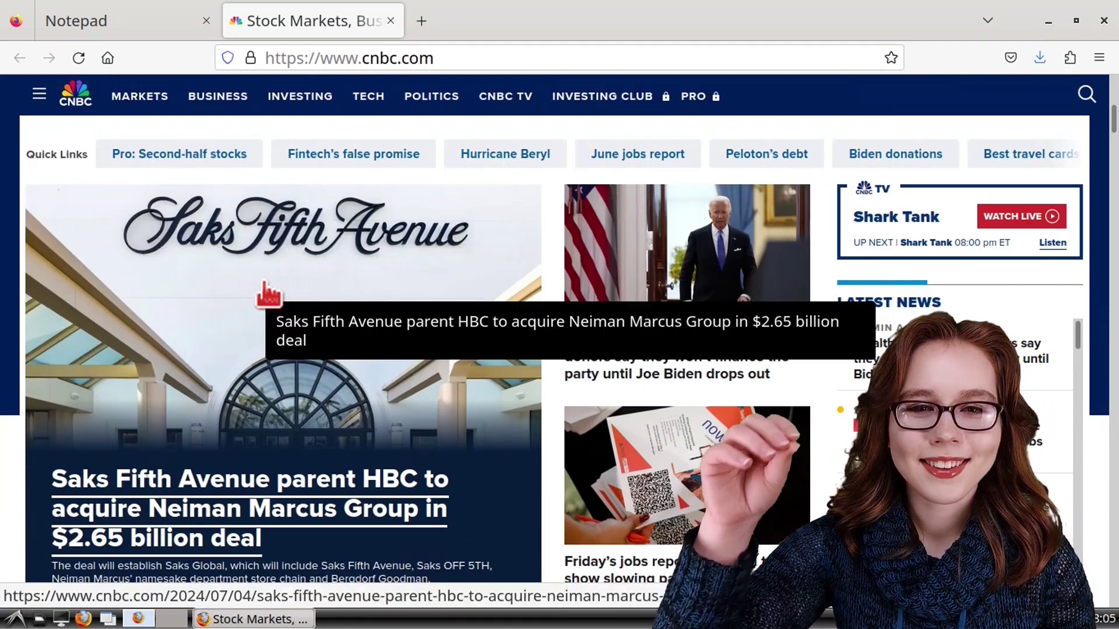
# Replace the lead story image's first srcset with the copied data URL
pyautogui.rightClick(268, 295)
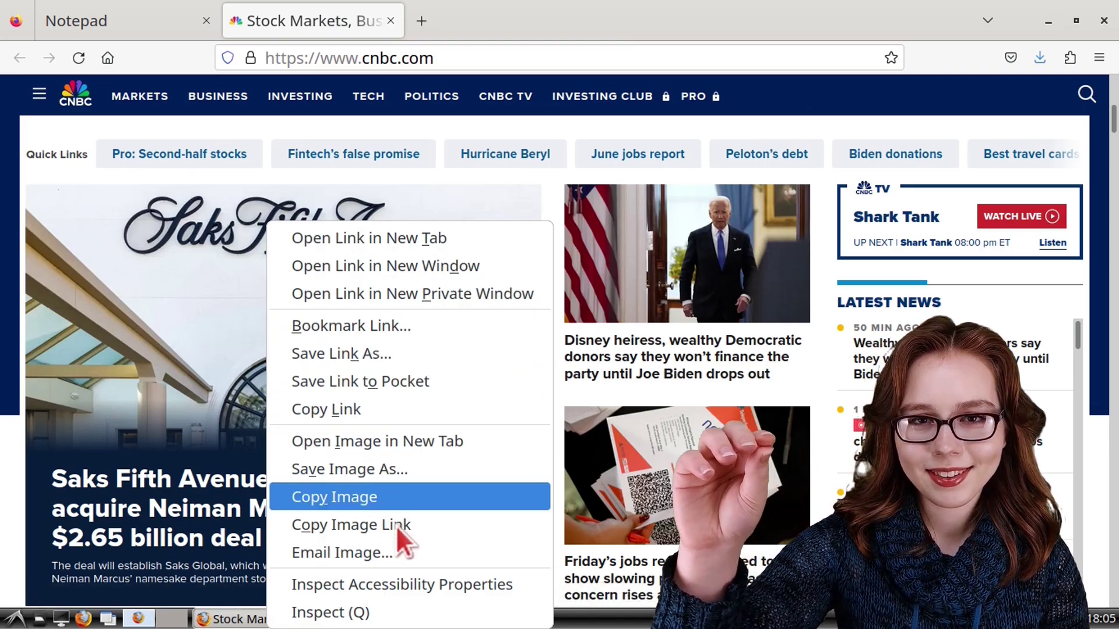
pyautogui.click(415, 613)
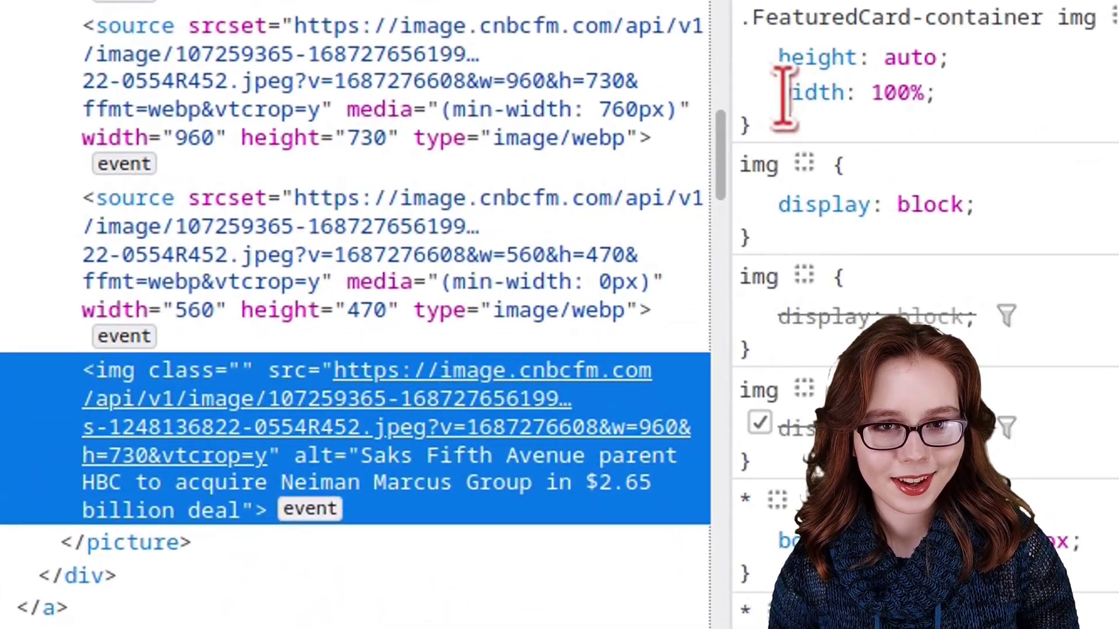
pyautogui.moveTo(724, 115); pyautogui.dragTo(721, 64)
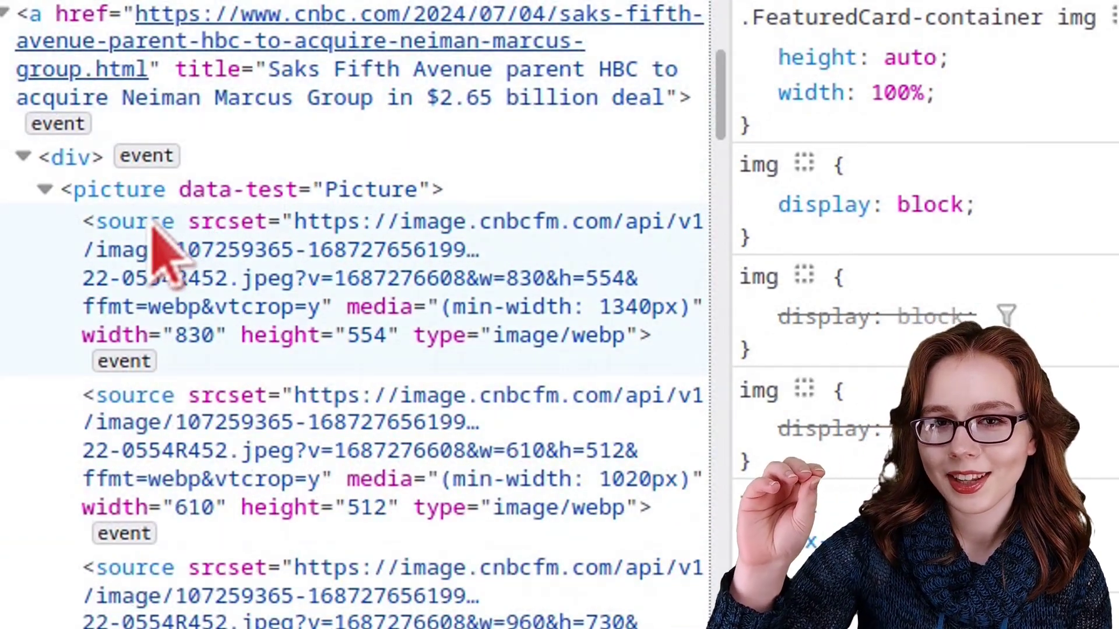
pyautogui.doubleClick(342, 250)
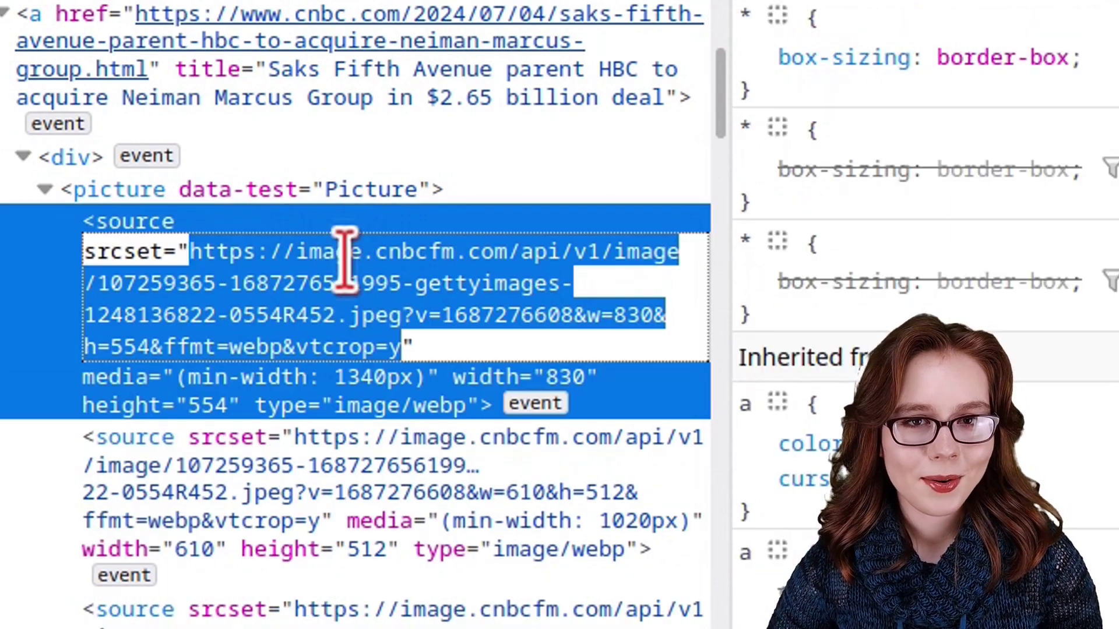
pyautogui.rightClick(342, 250)
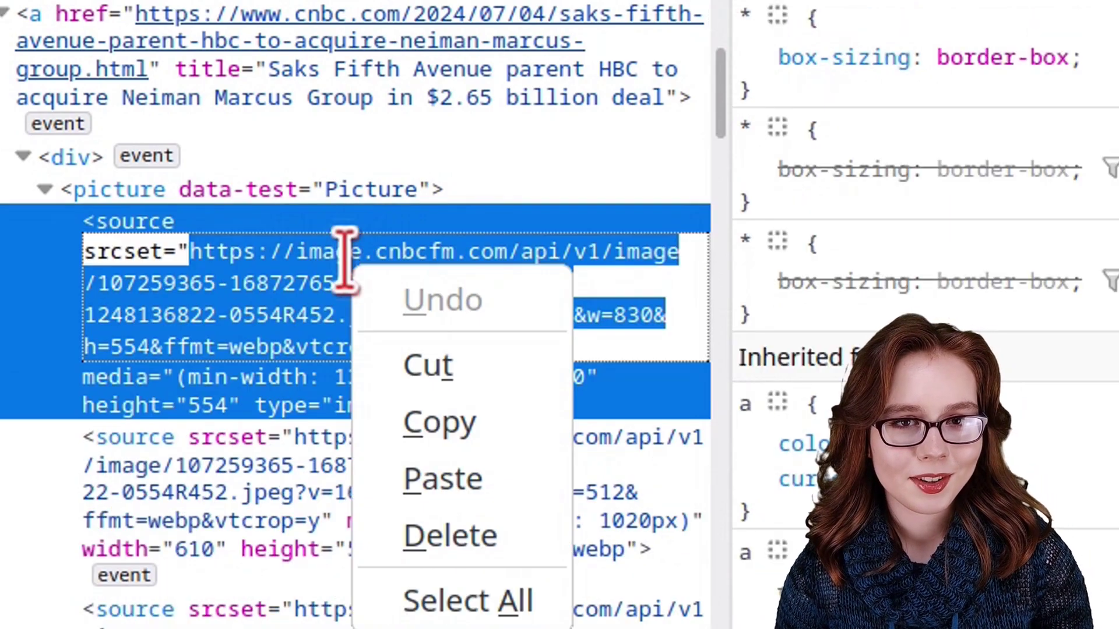
pyautogui.click(533, 491)
pyautogui.press('Return')
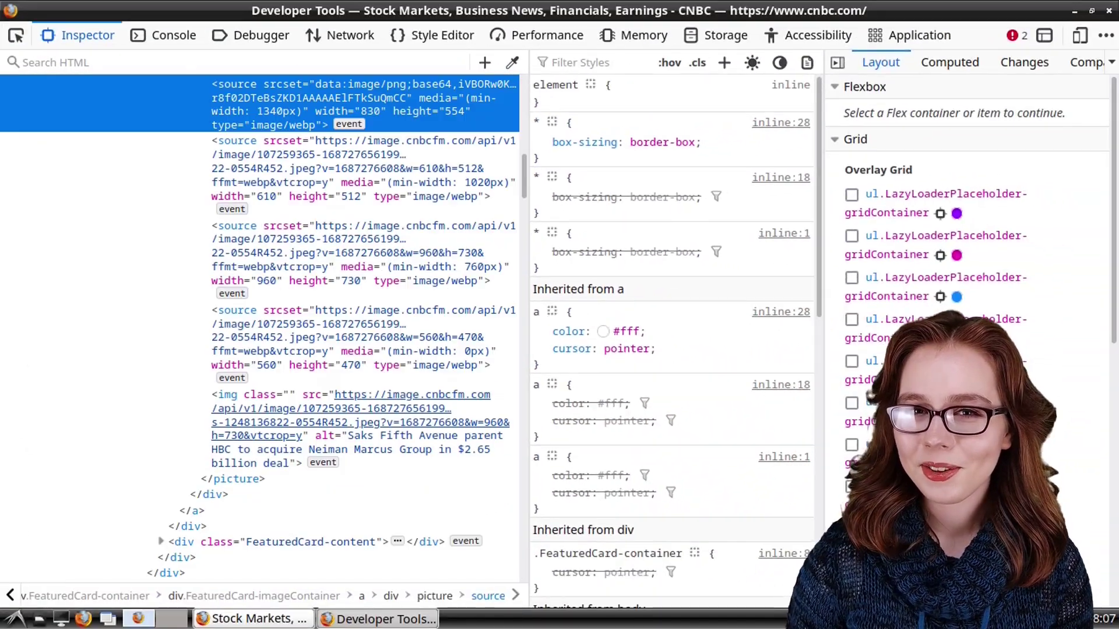
pyautogui.press('F12')
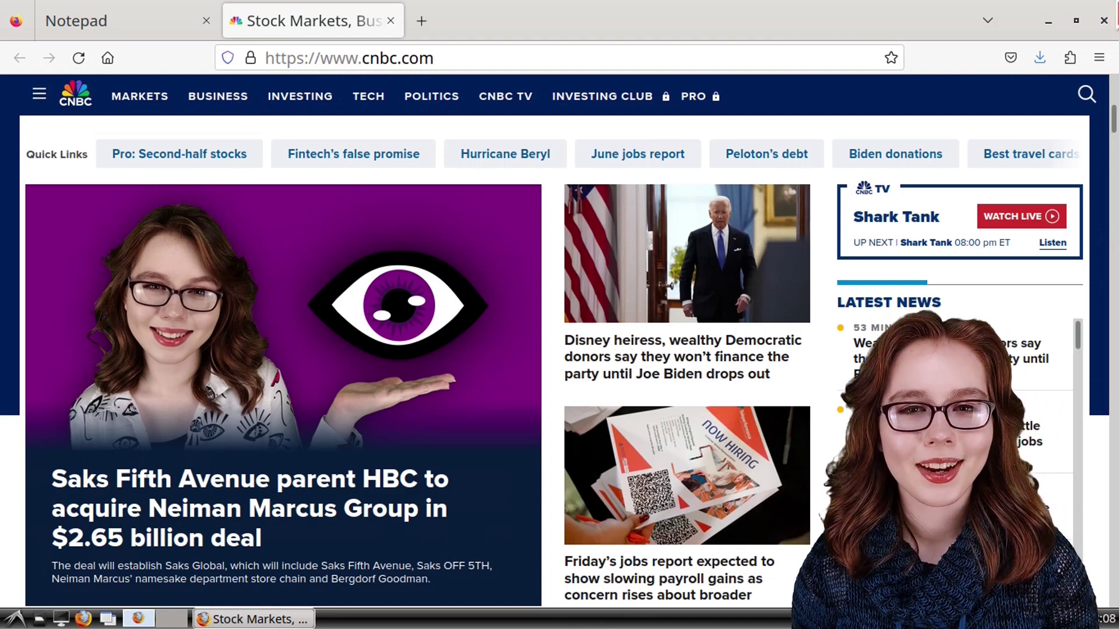
# Inspect the CNBC hero headline link and expand its element in the Inspector
pyautogui.rightClick(297, 481)
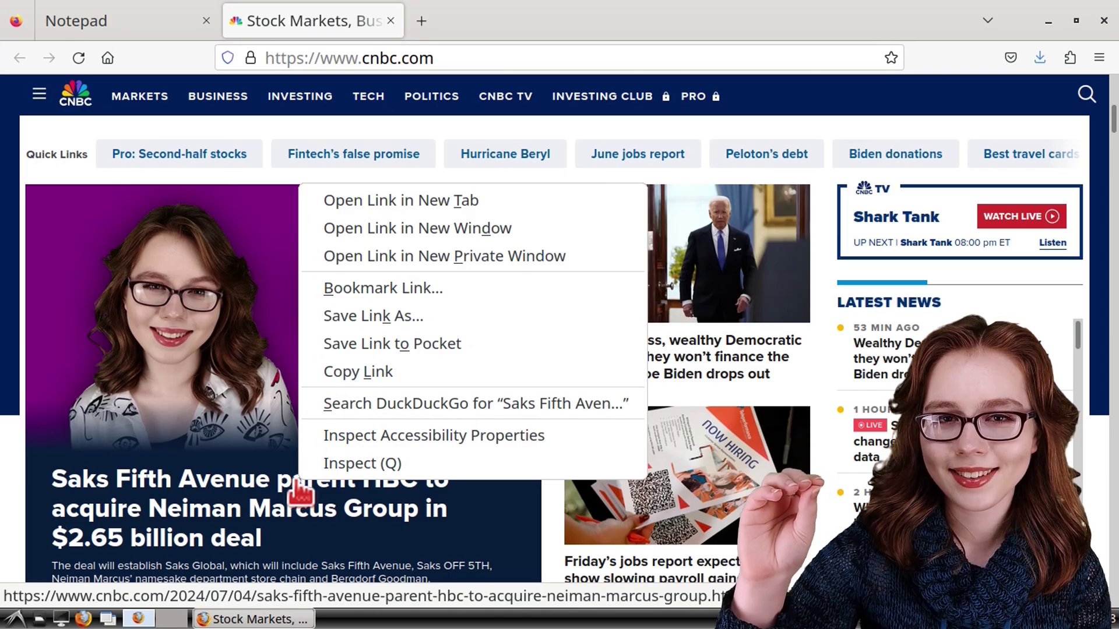
pyautogui.click(413, 462)
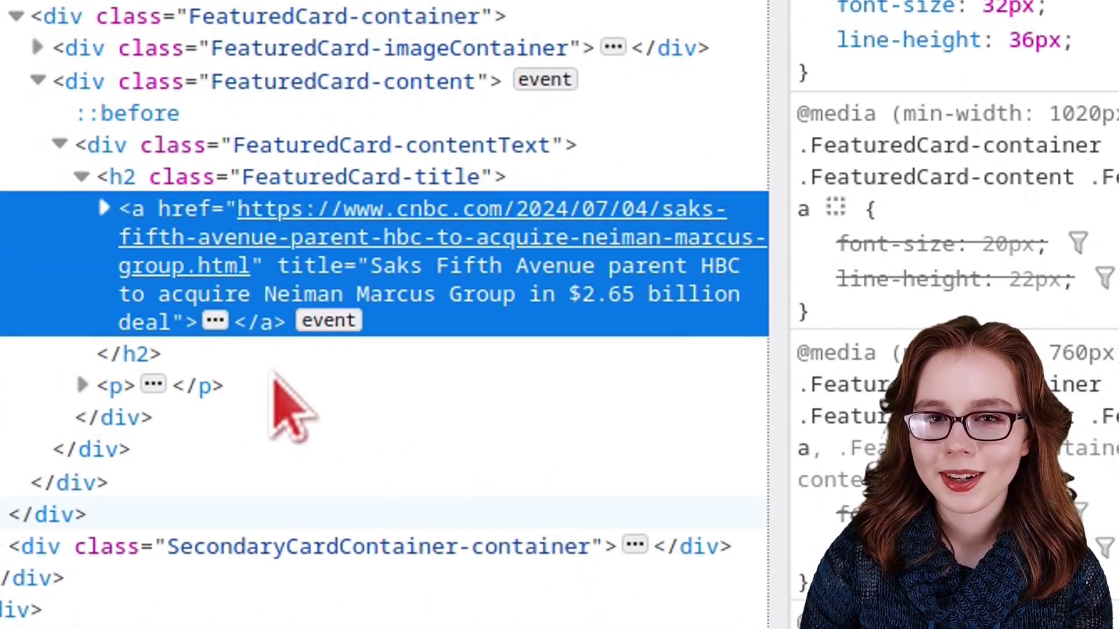
pyautogui.click(215, 321)
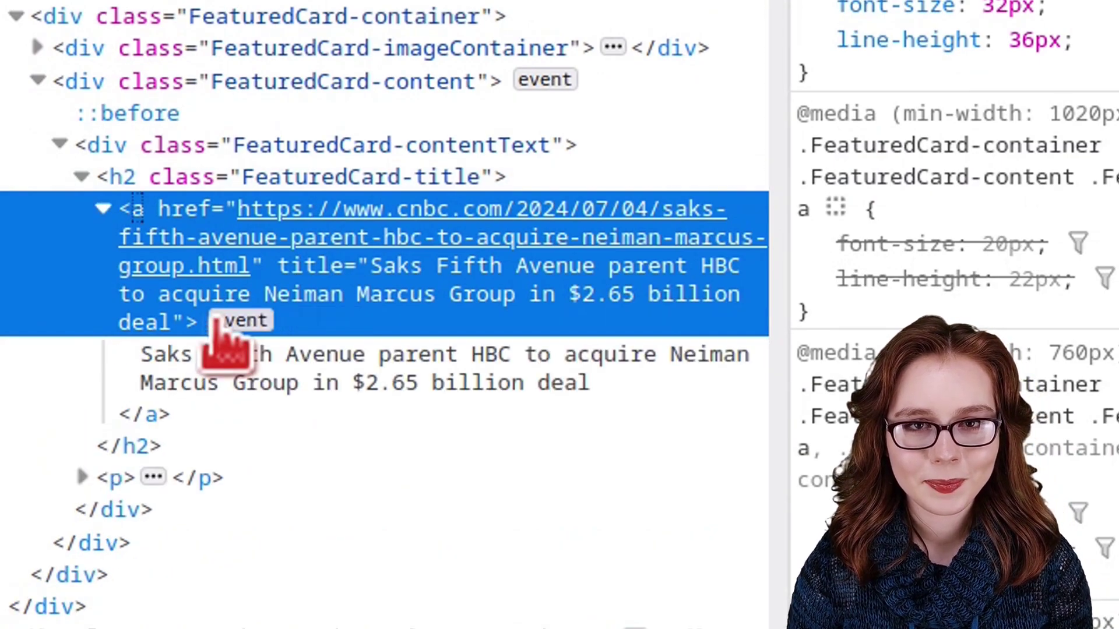
# Change the headline text to 'Violet Eye Flashcards Earnings Exceed $1 Trillion' and close Developer Tools
pyautogui.doubleClick(312, 364)
pyautogui.write('Vi')
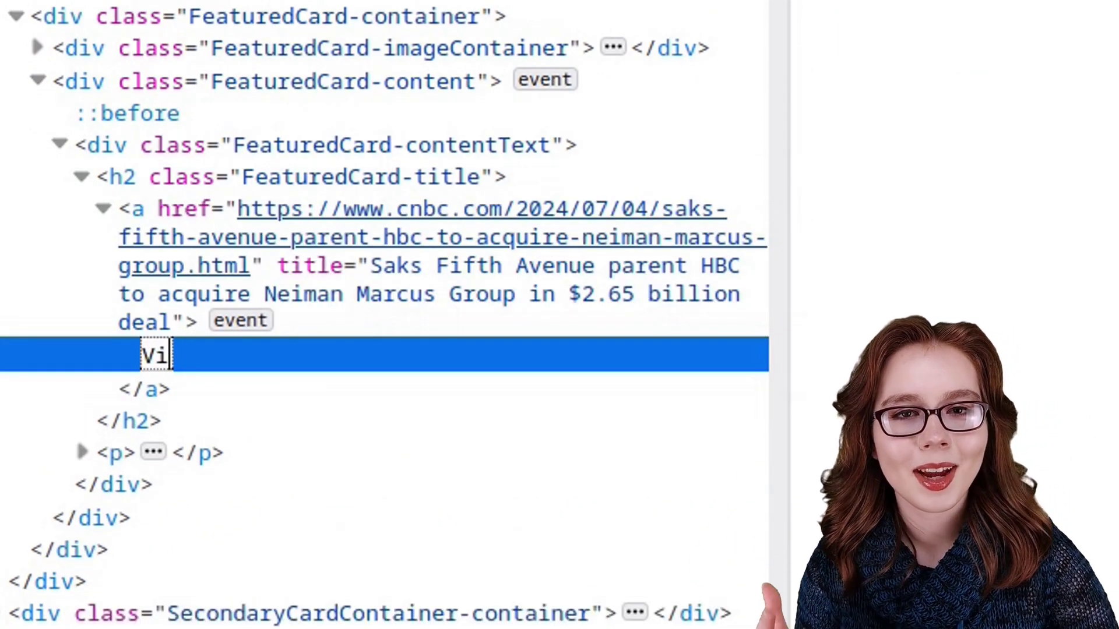
pyautogui.write('olet Eye Flashcards Earnings')
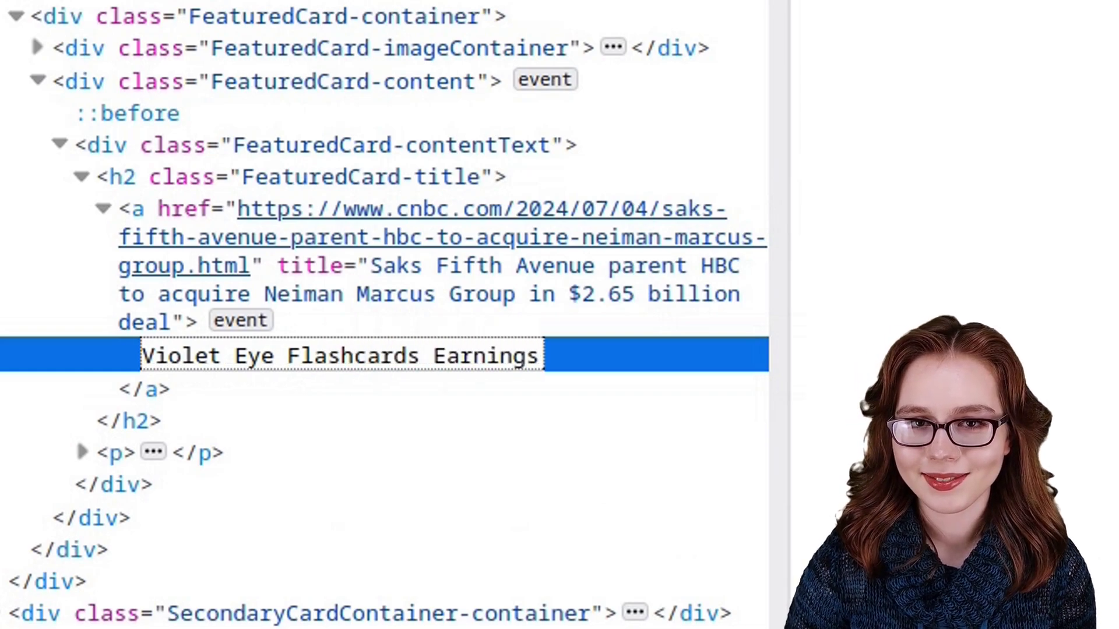
pyautogui.write(' Exceed $1 Trillion')
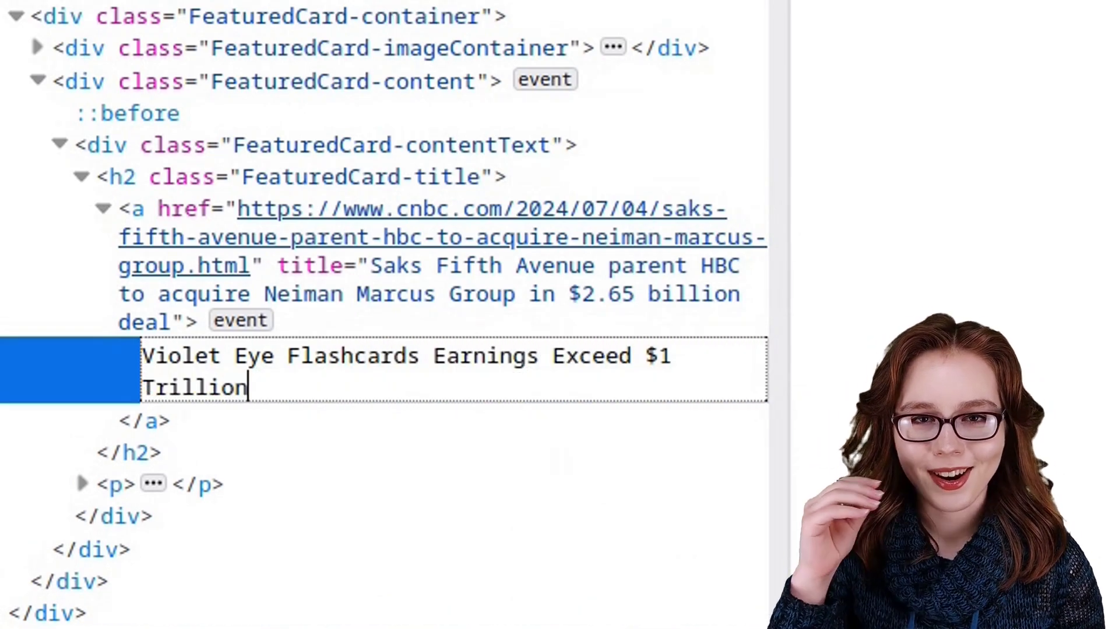
pyautogui.press('Escape')
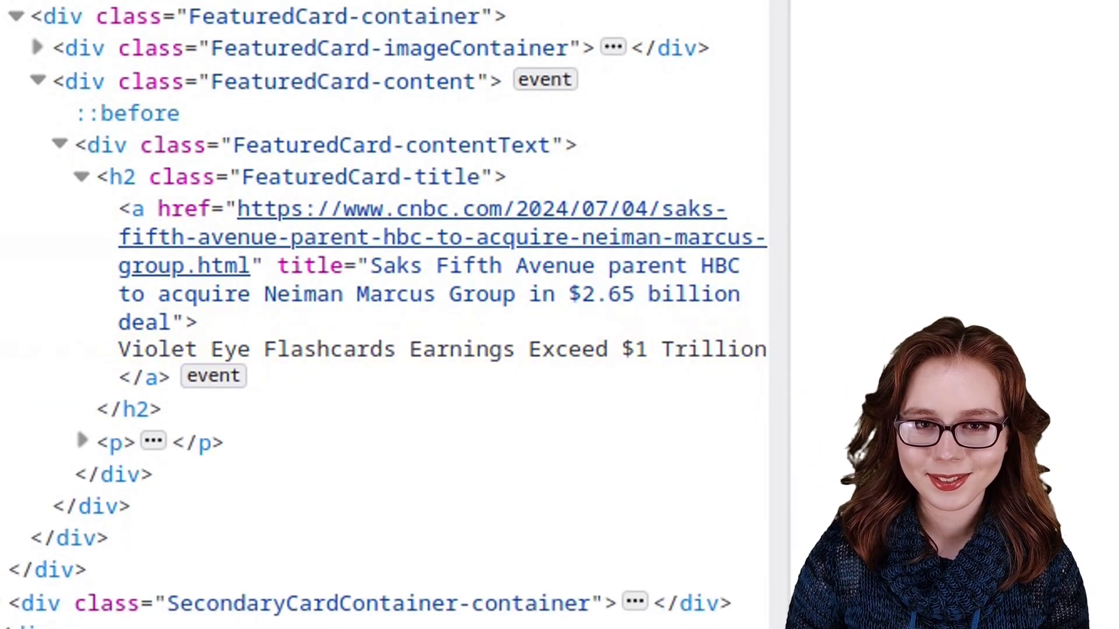
pyautogui.press('F12')
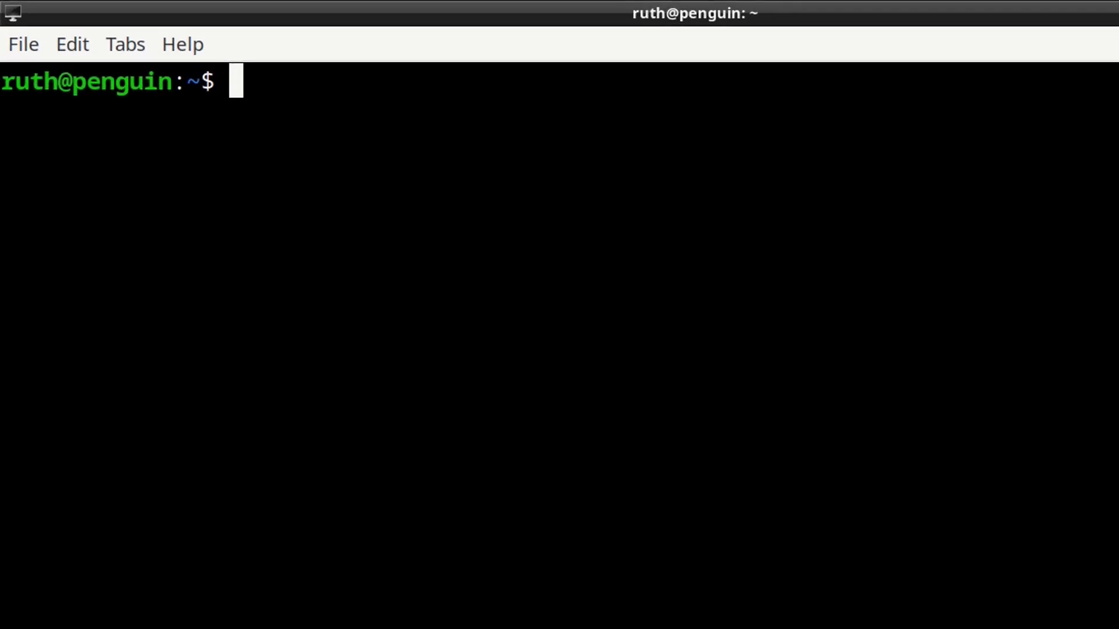
# Create /usr/bin/goTextPic in nano with sudo
pyautogui.write('sudo ')
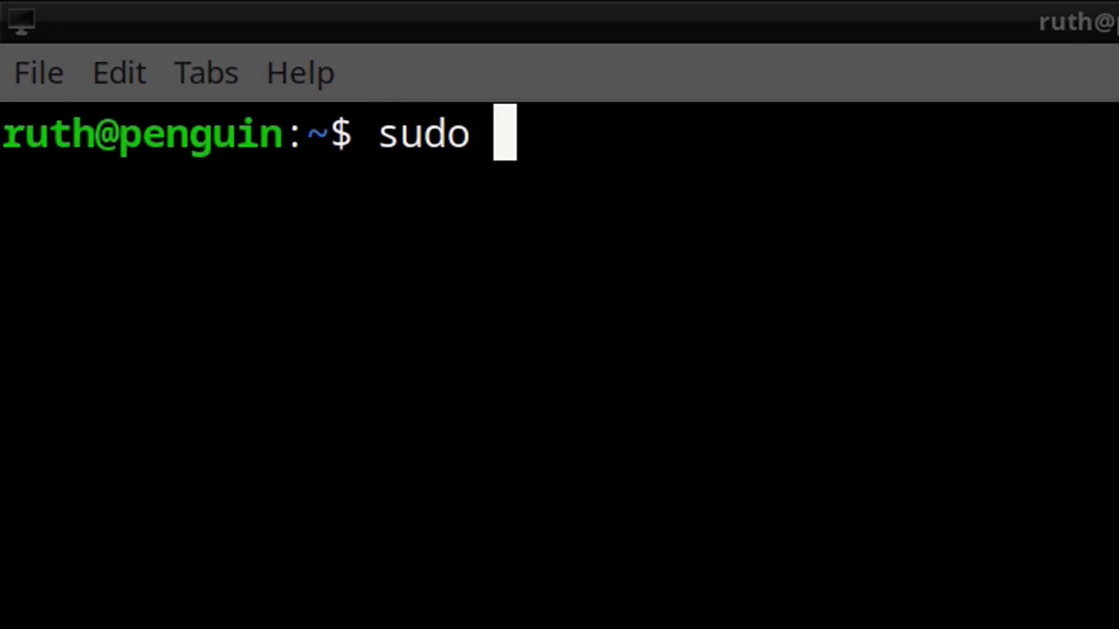
pyautogui.write('nano /usr')
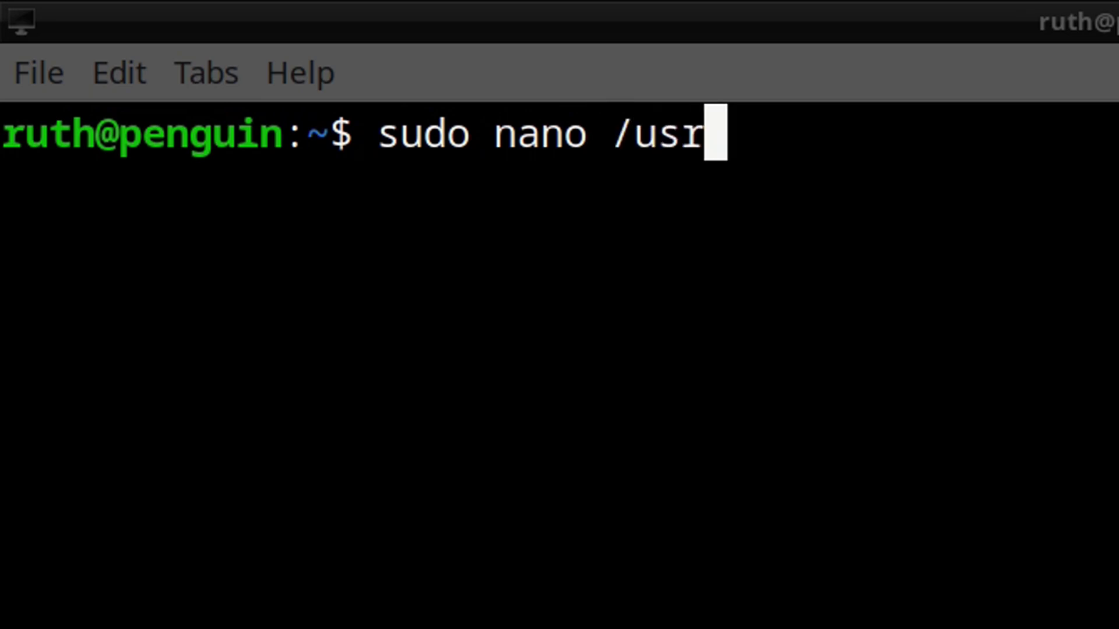
pyautogui.write('/bin/go')
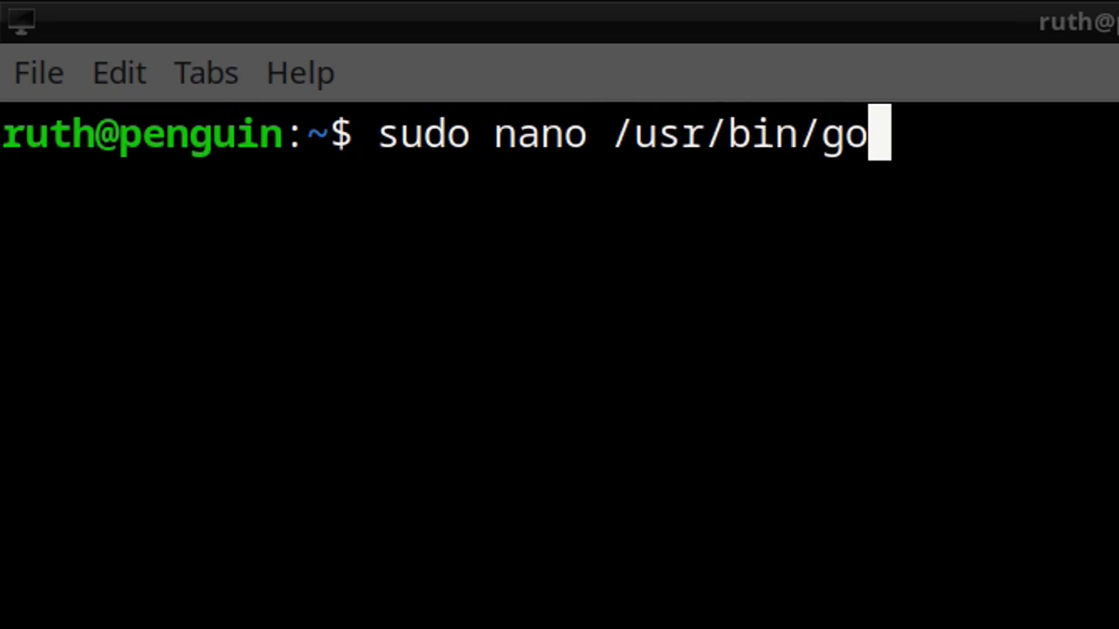
pyautogui.write('TextPic')
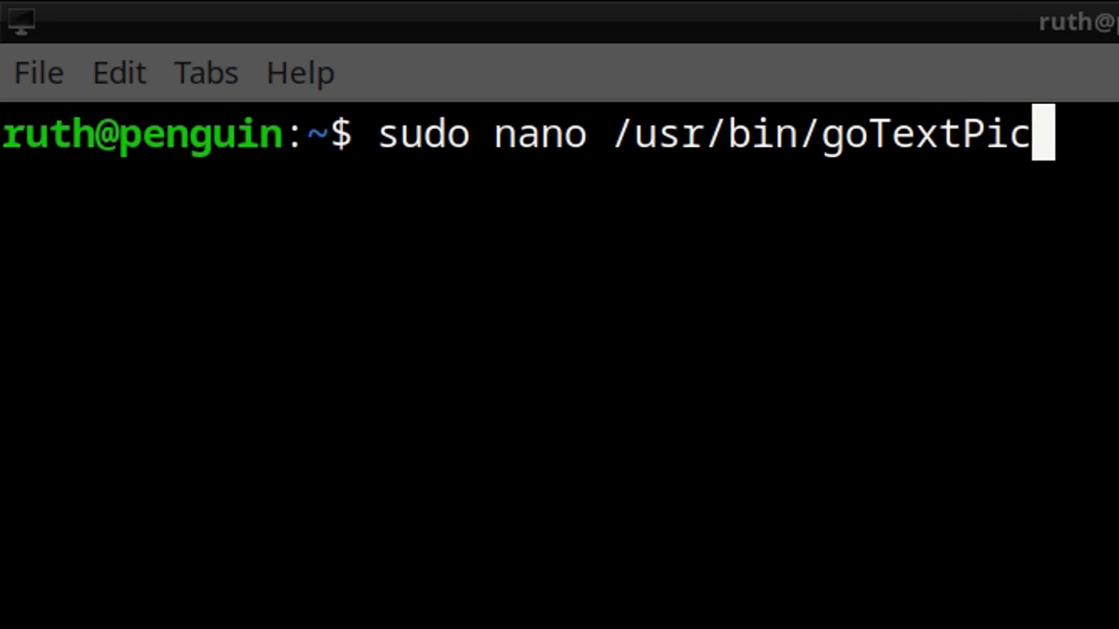
pyautogui.press('Return')
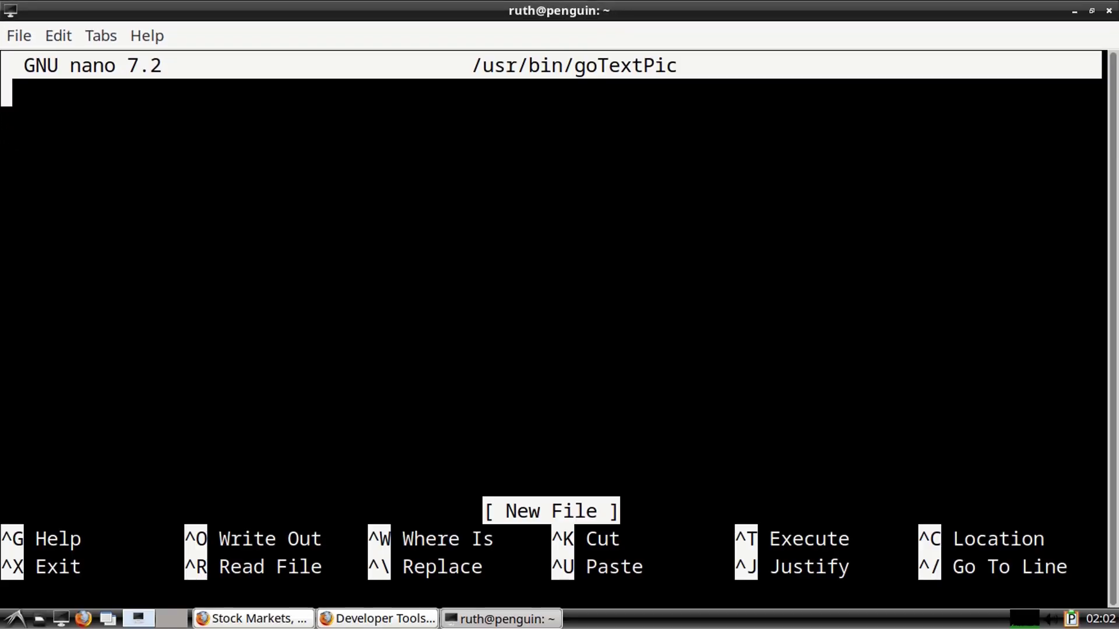
pyautogui.hotkey('ctrl', 'shift', 'v')
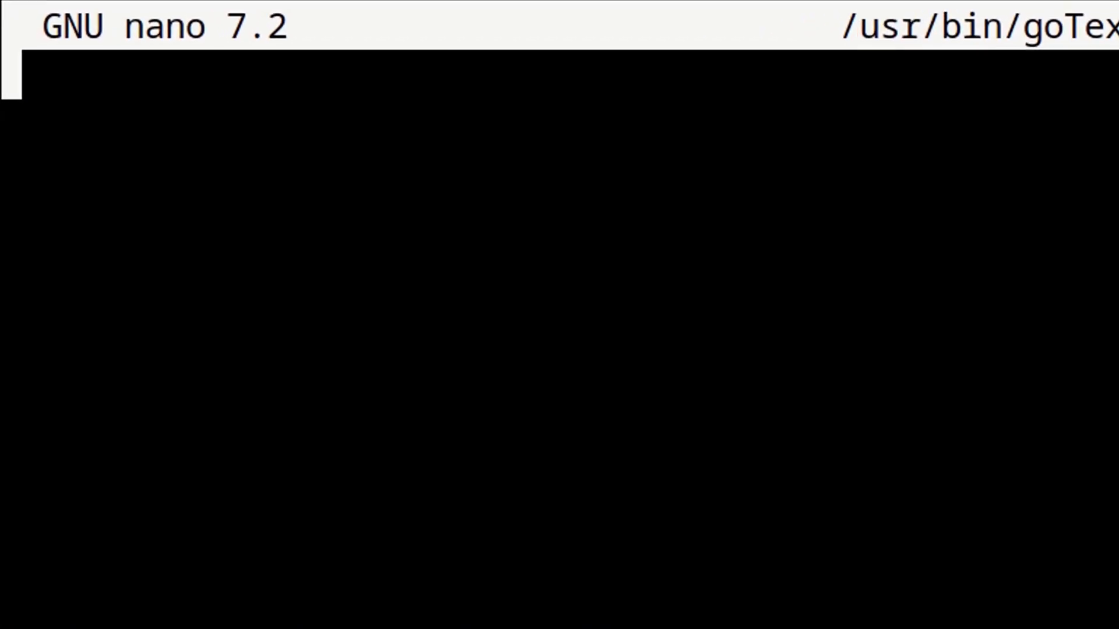
# Write the lines FILE=$1 and EXT=${FILE#*.} into the script
pyautogui.write('FILE=$')
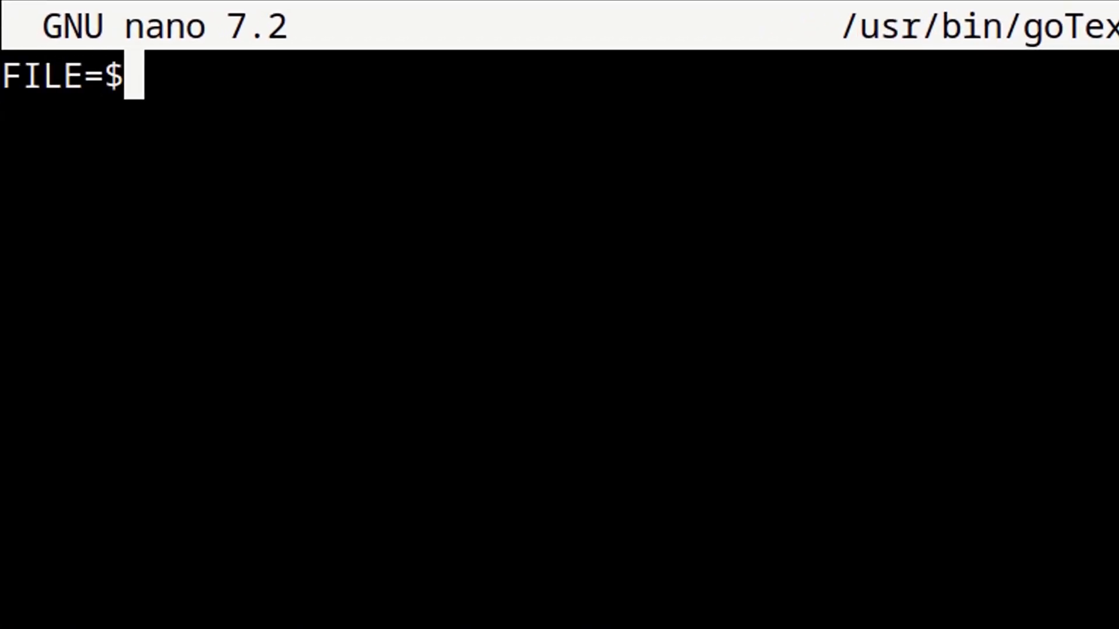
pyautogui.write('1')
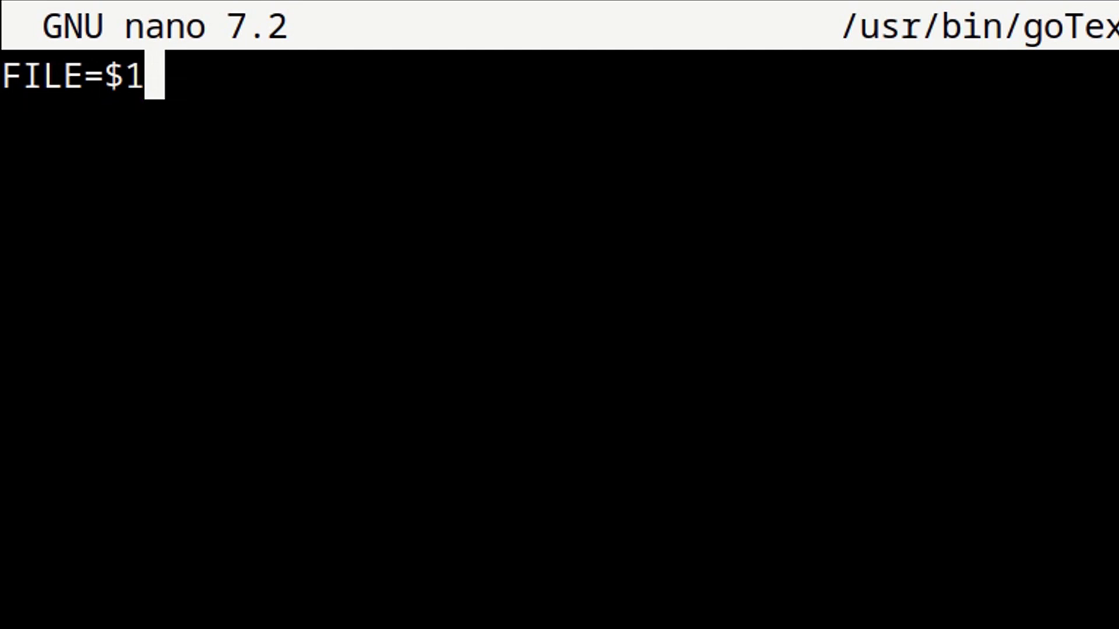
pyautogui.press('Return')
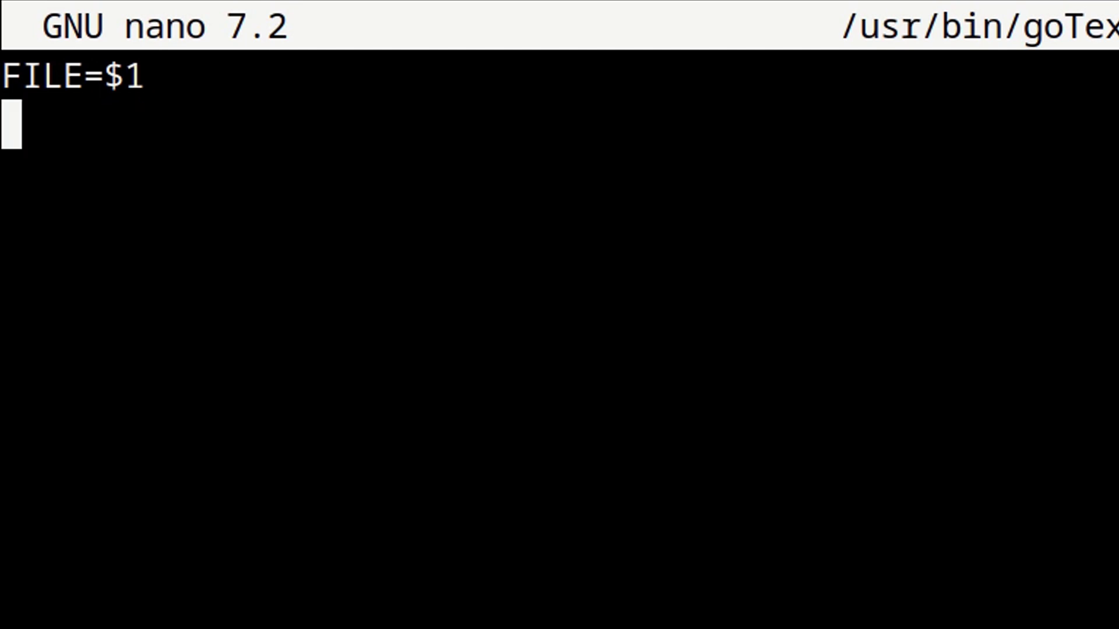
pyautogui.write('EXT')
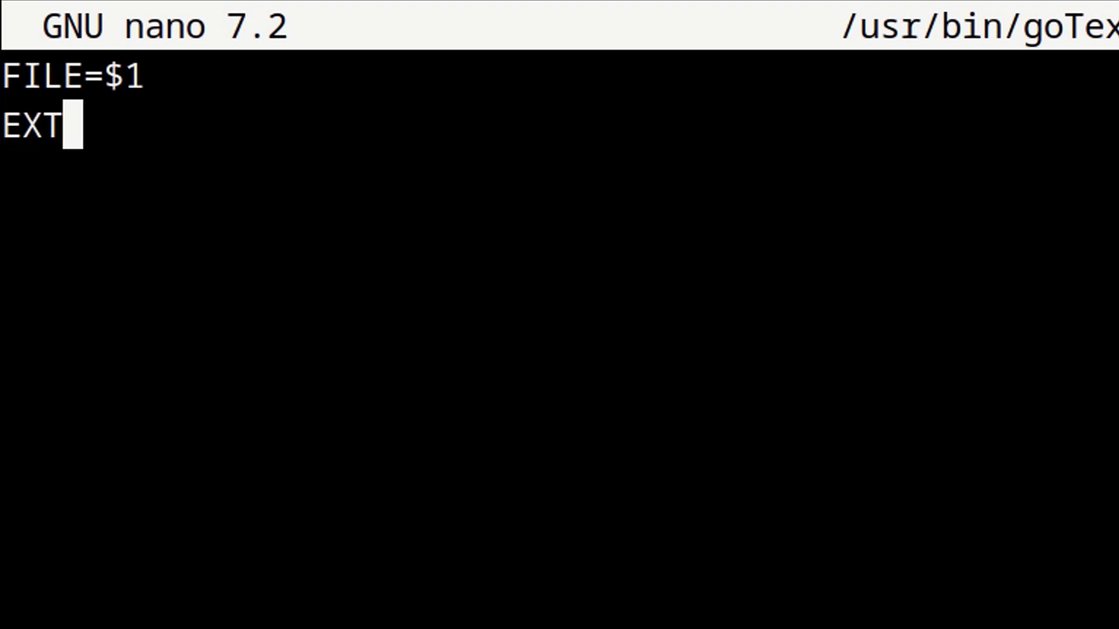
pyautogui.write('=$')
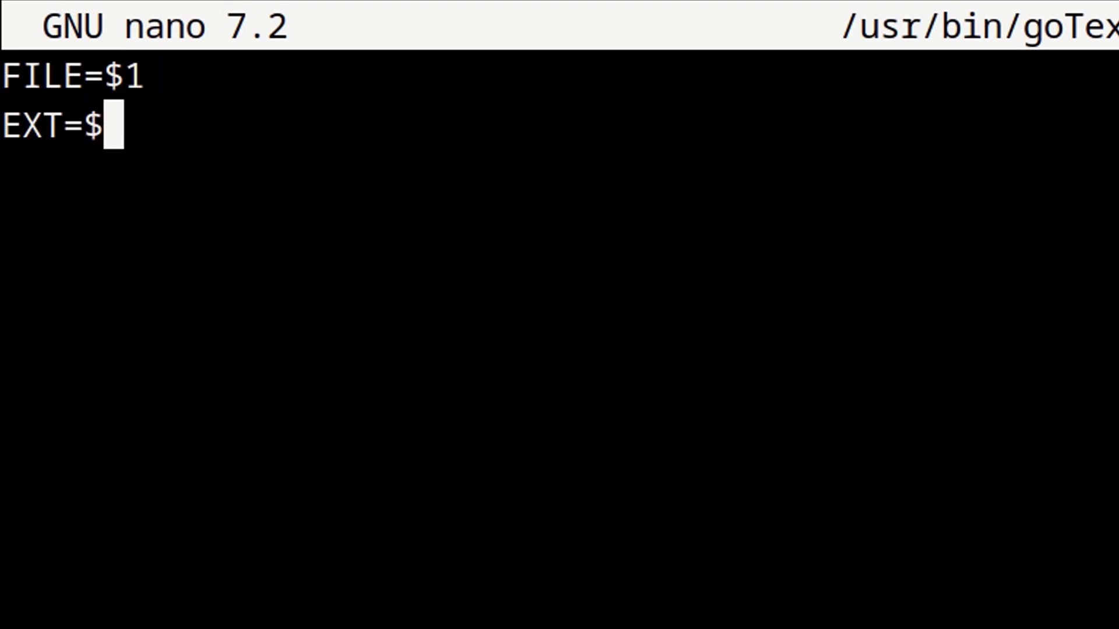
pyautogui.write('{')
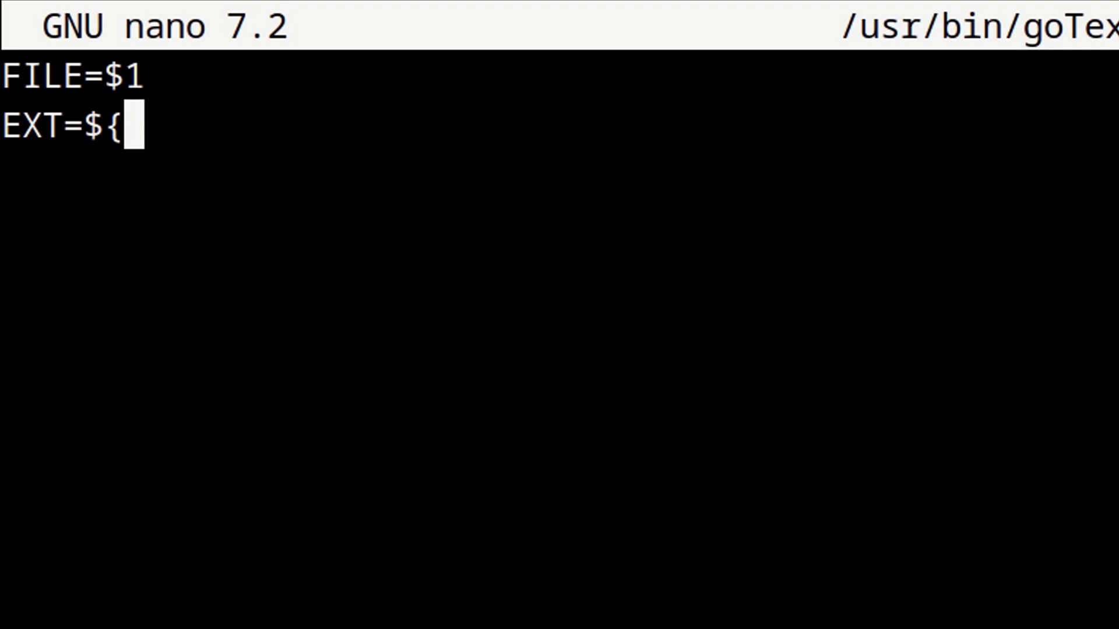
pyautogui.write('FI')
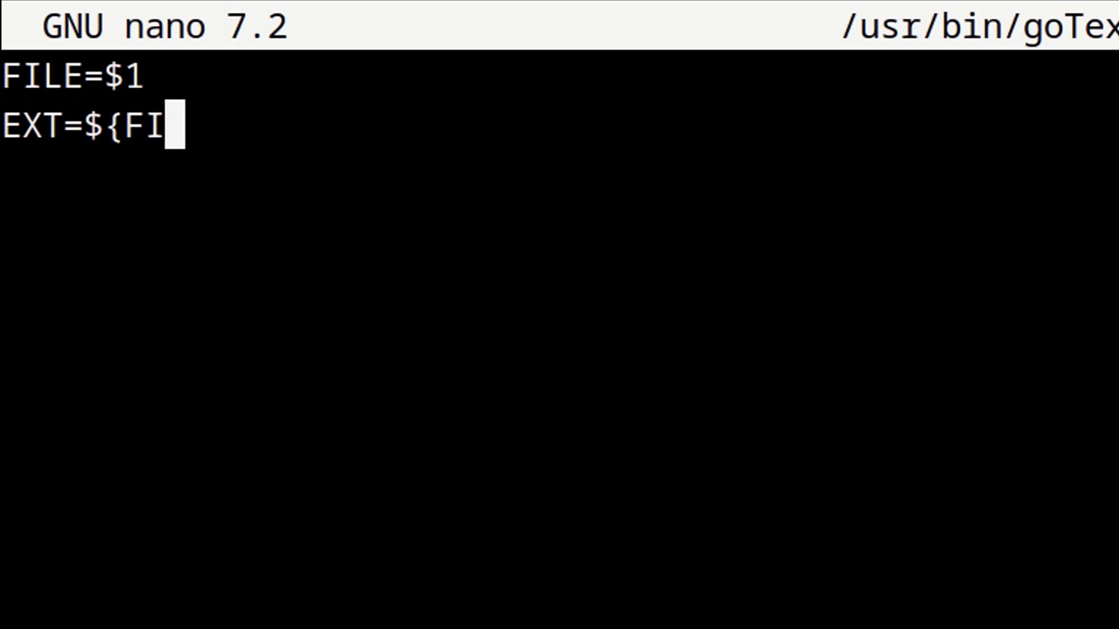
pyautogui.write('LE#*')
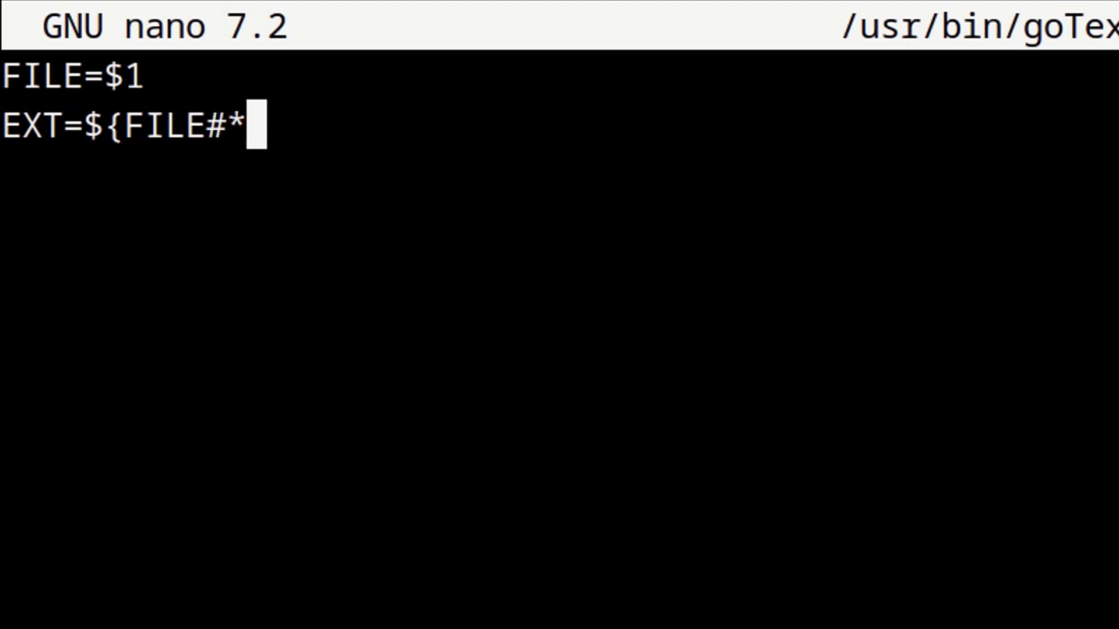
pyautogui.write('.}')
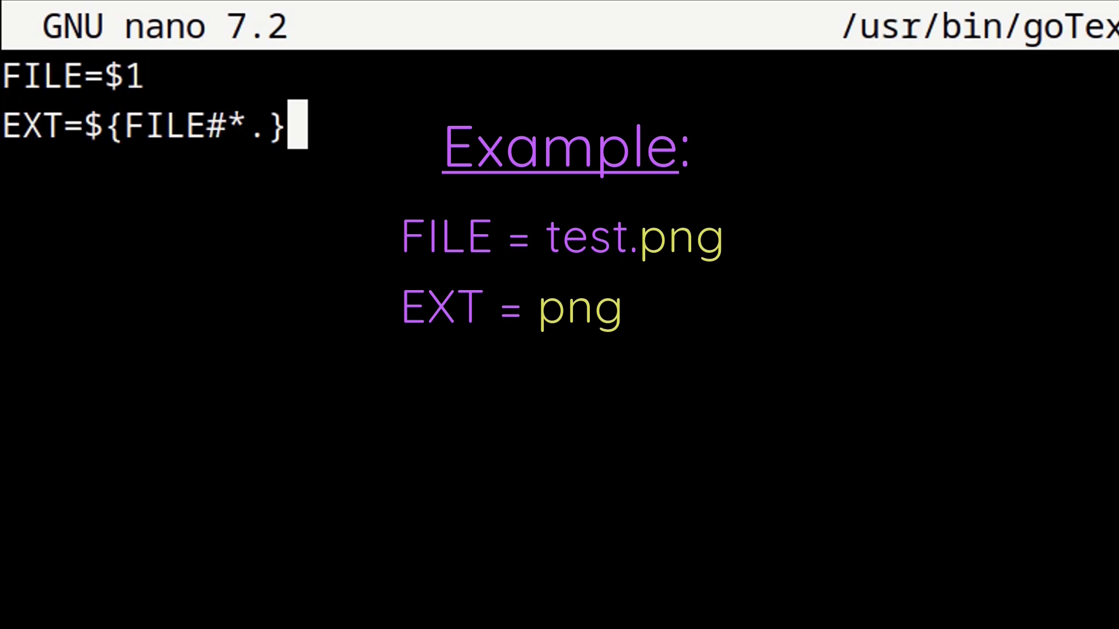
pyautogui.press('Return')
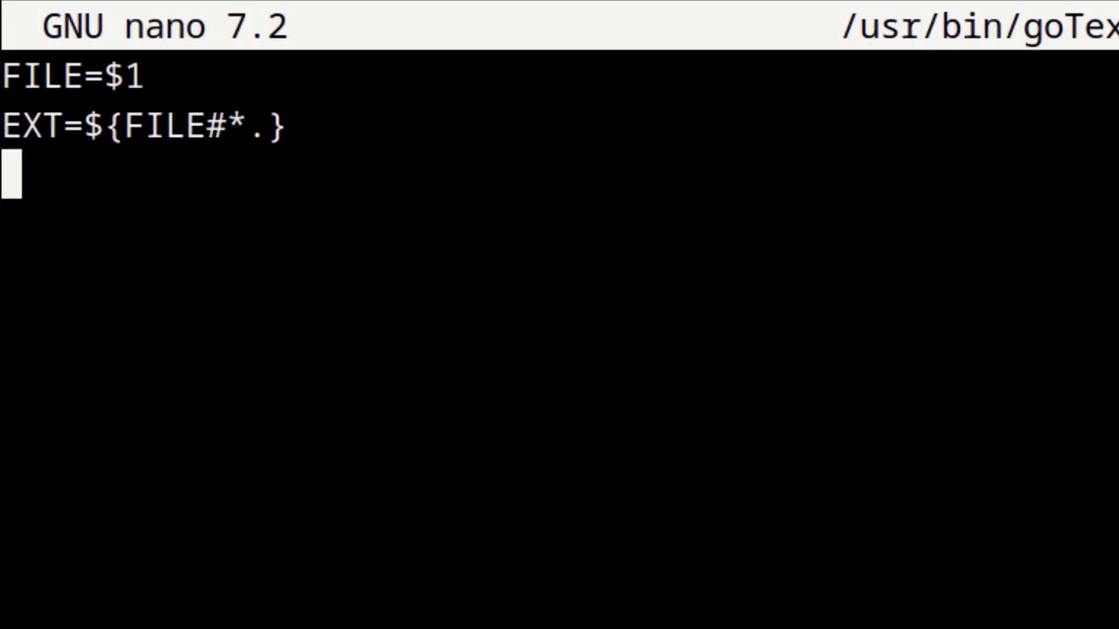
# Add the line COMMAND='data:image/'$EXT';base64,'$(base64 -w0 $FILE) to the script
pyautogui.write('COMMAND=')
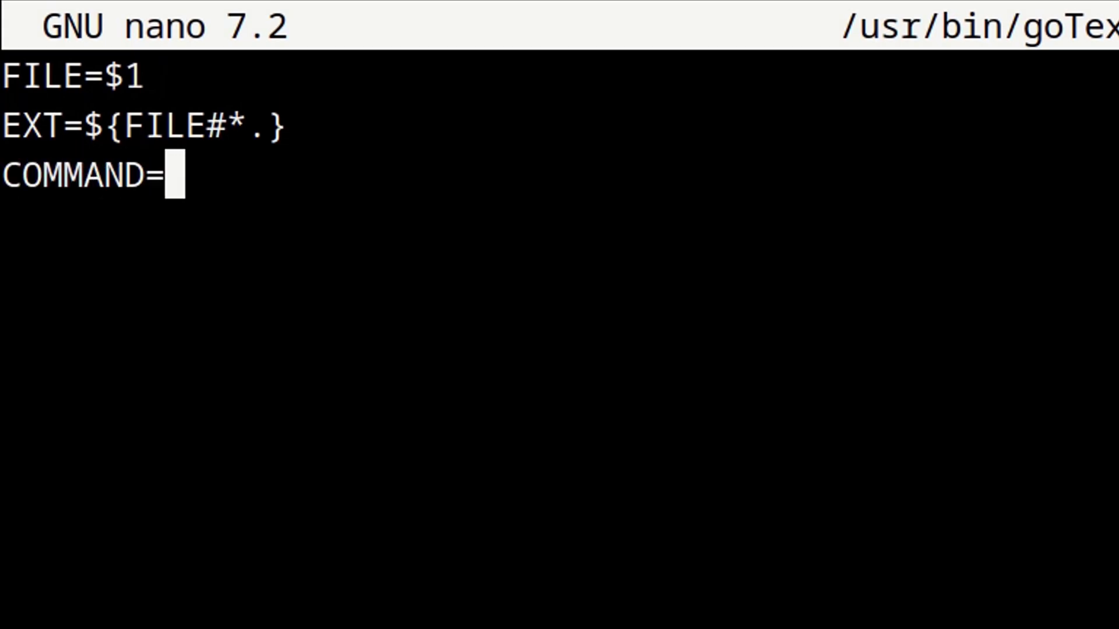
pyautogui.write("'")
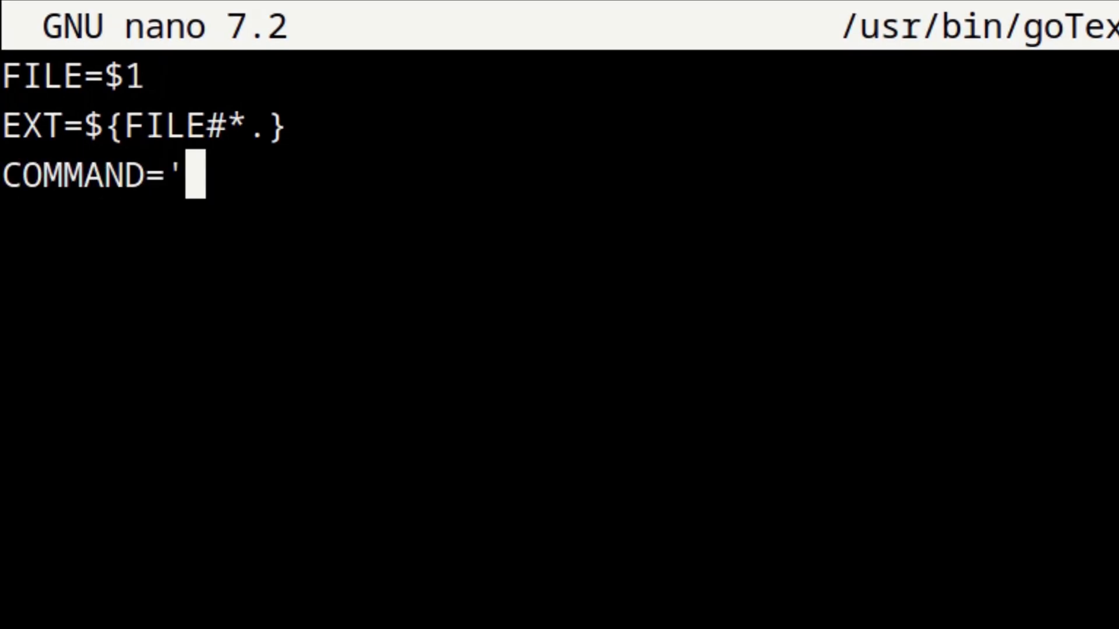
pyautogui.write('data:')
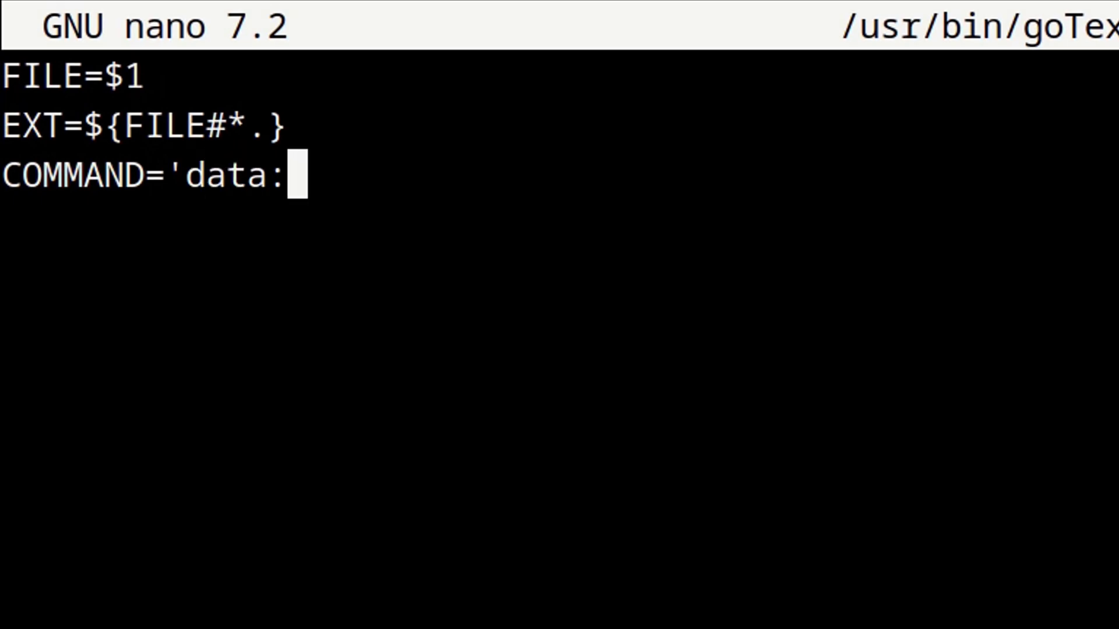
pyautogui.write("image/'")
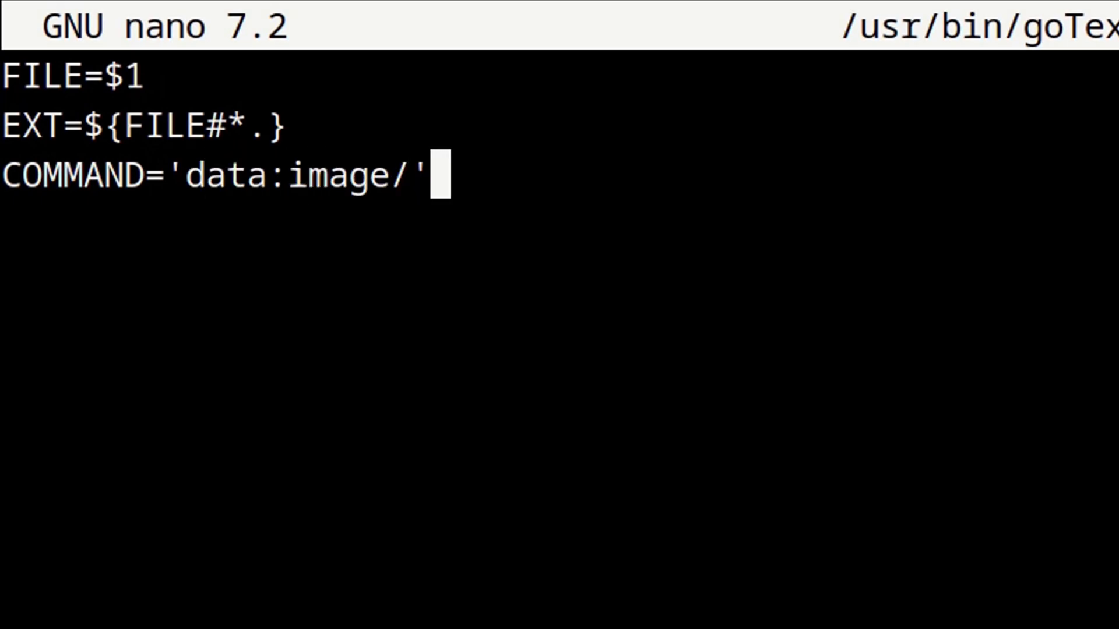
pyautogui.write('$')
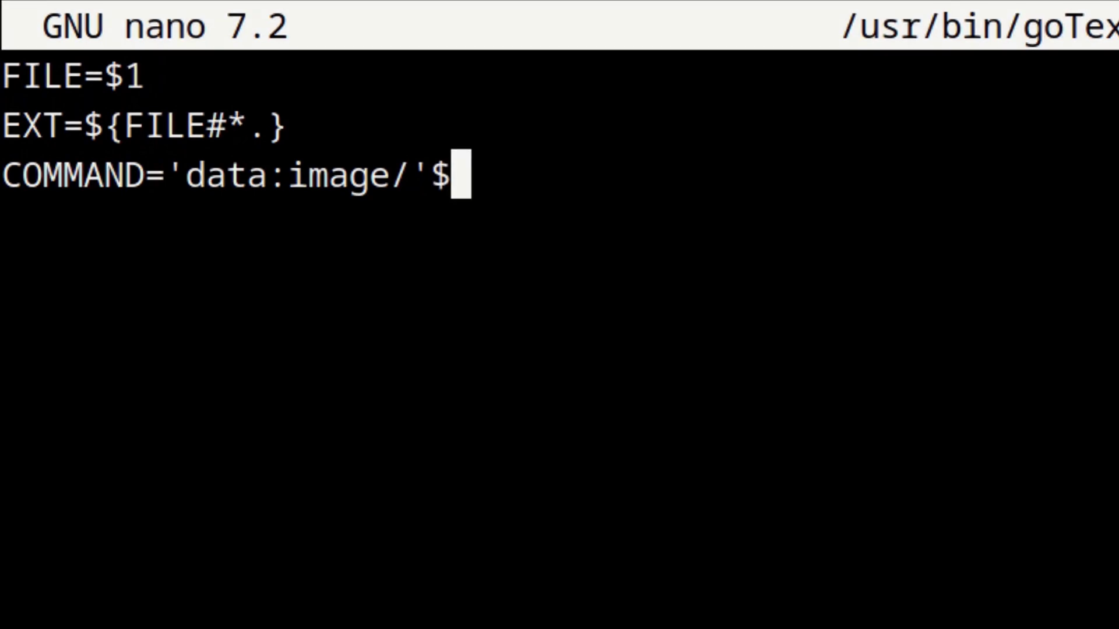
pyautogui.write('EXT')
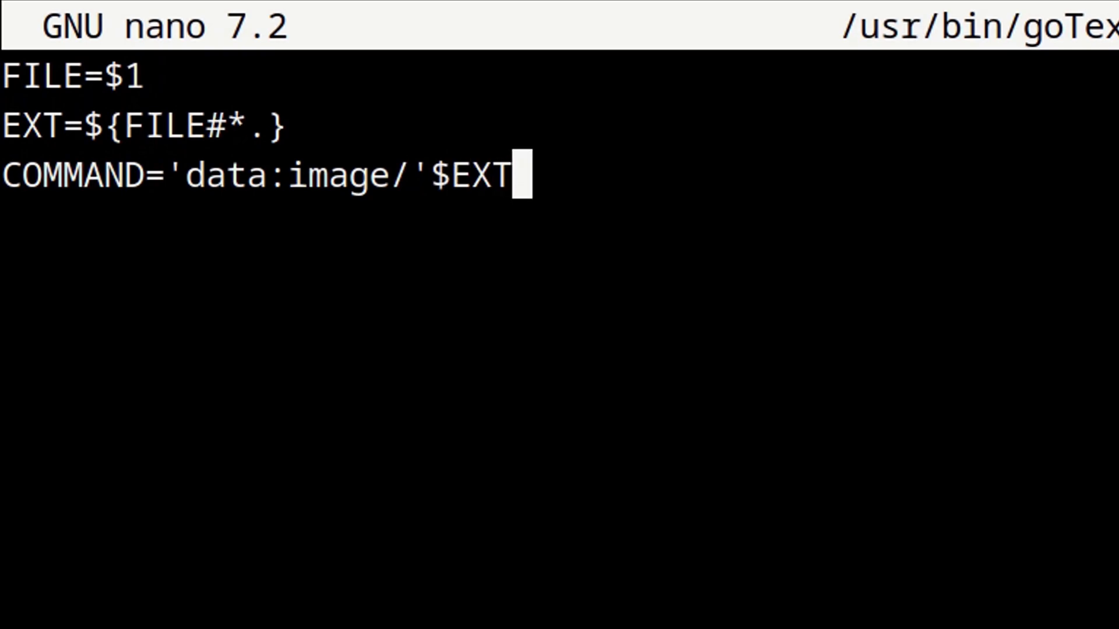
pyautogui.write("';")
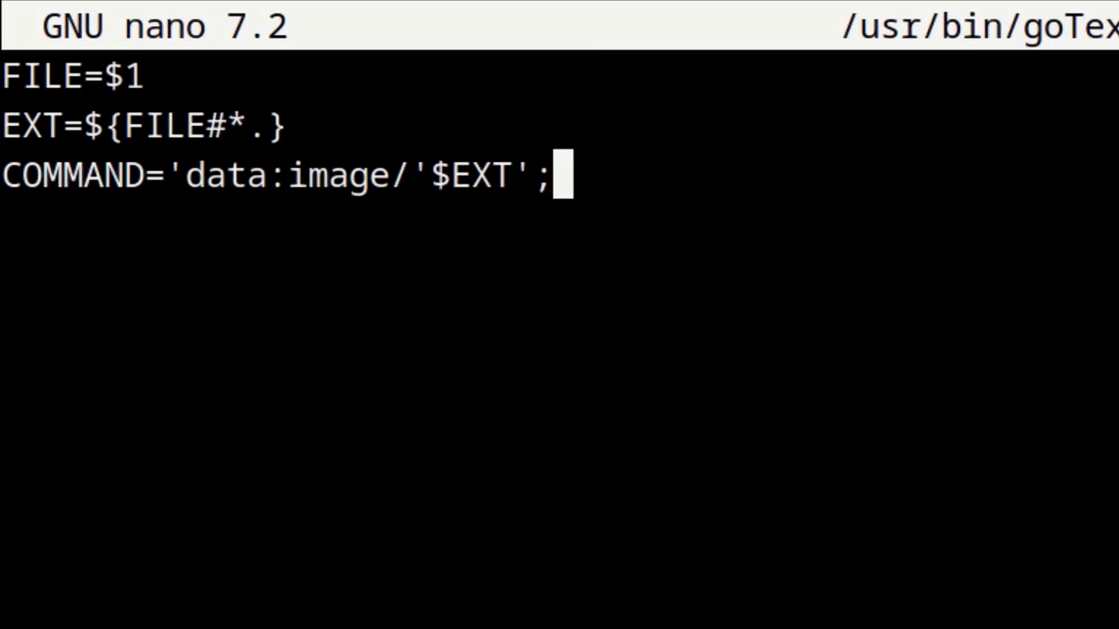
pyautogui.write('base')
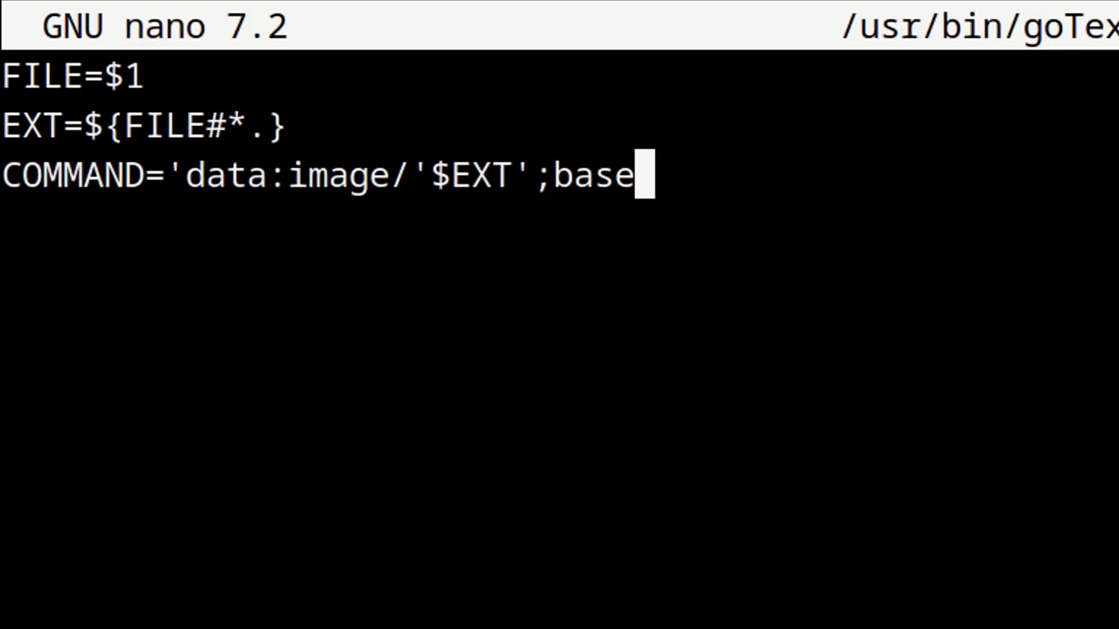
pyautogui.write('64,')
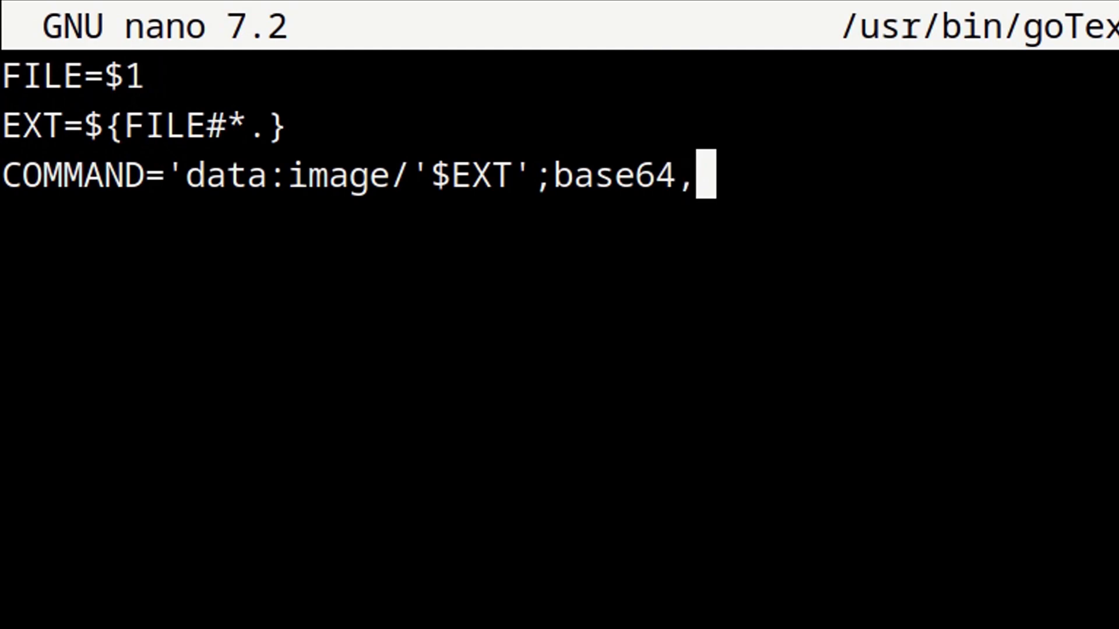
pyautogui.write("'$")
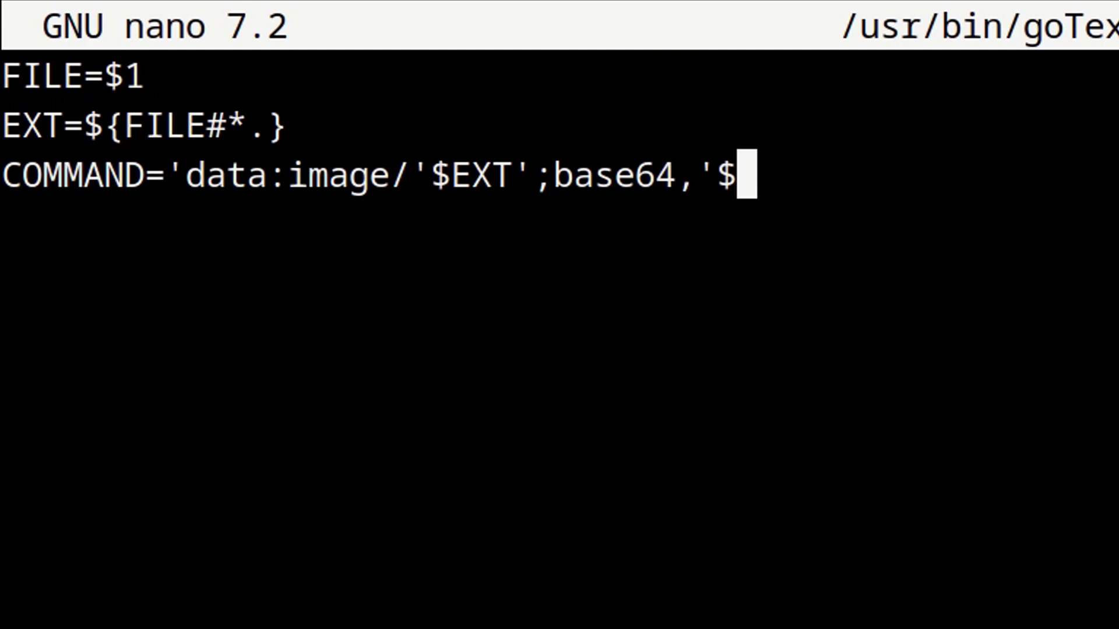
pyautogui.write('(')
pyautogui.write('base64 ')
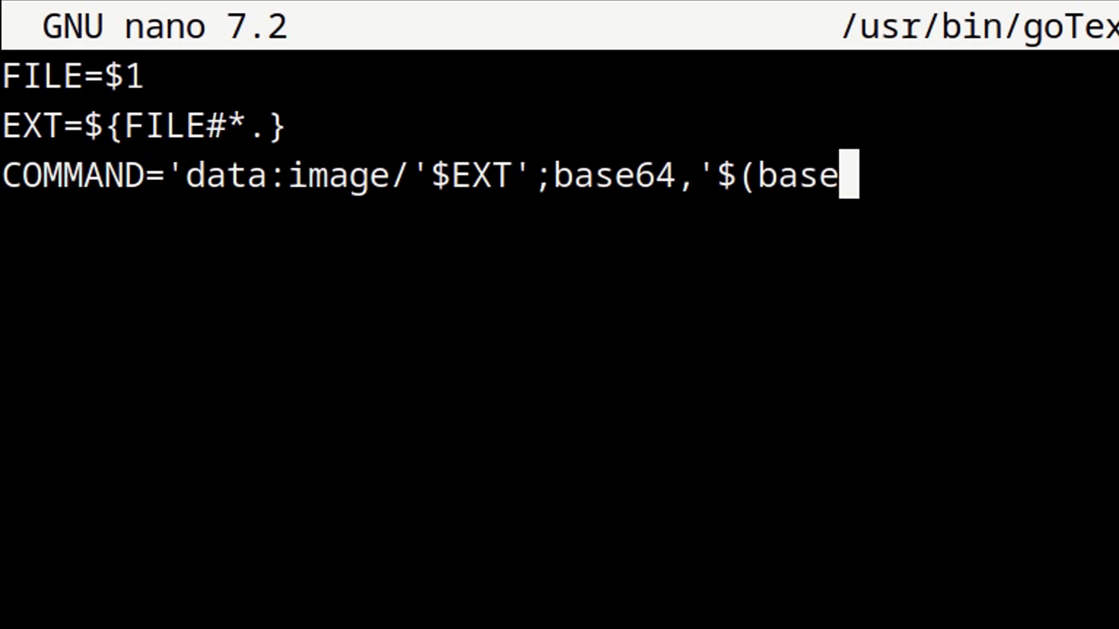
pyautogui.write('-')
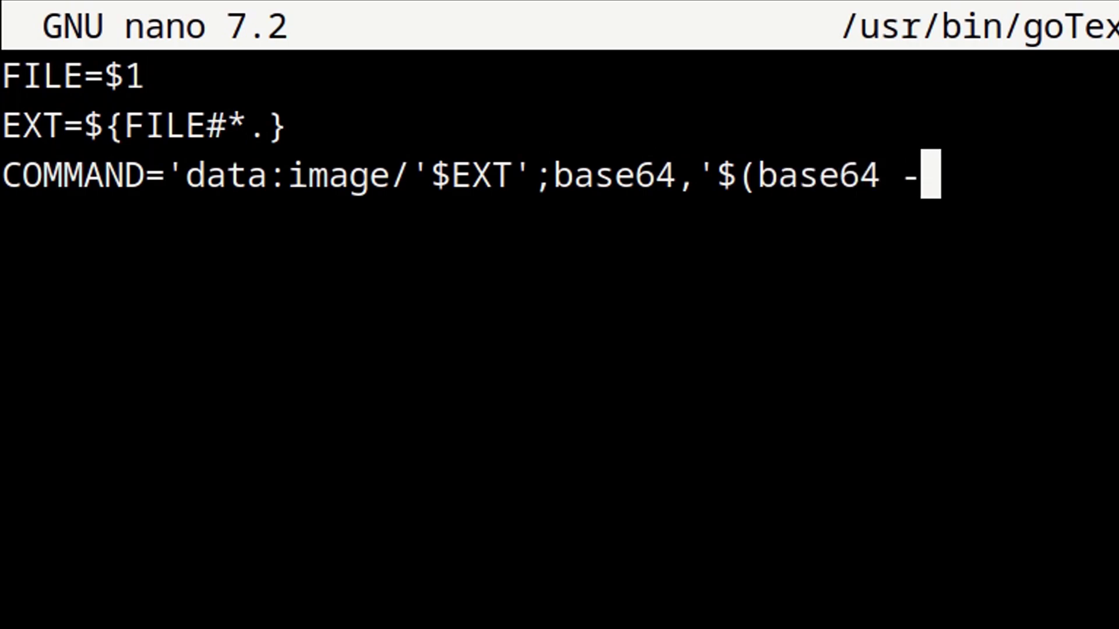
pyautogui.write('w0 ')
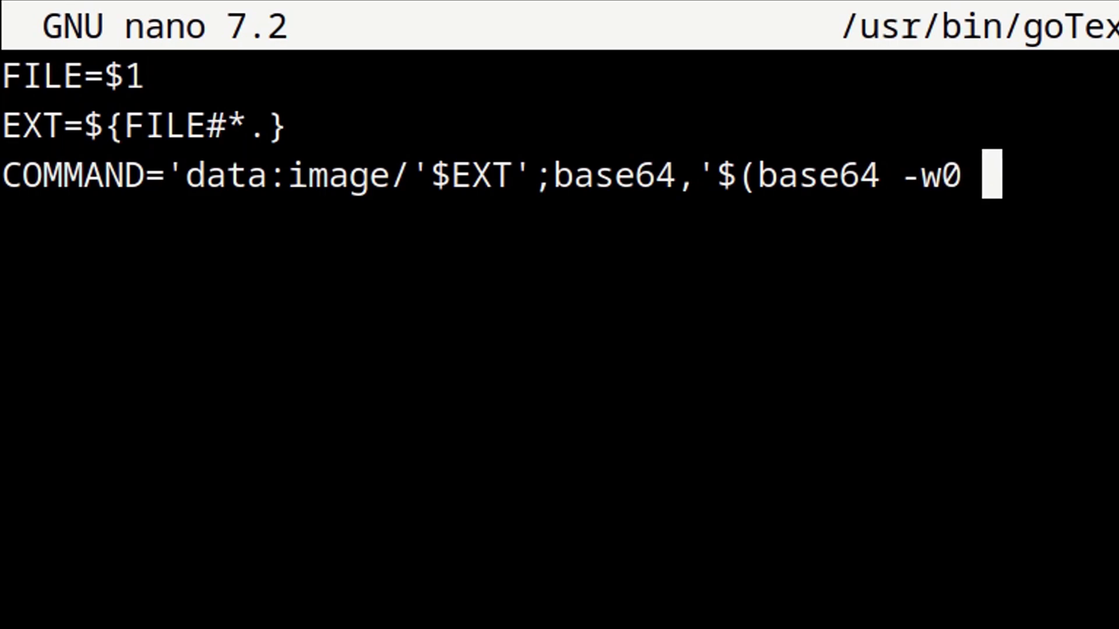
pyautogui.write('$')
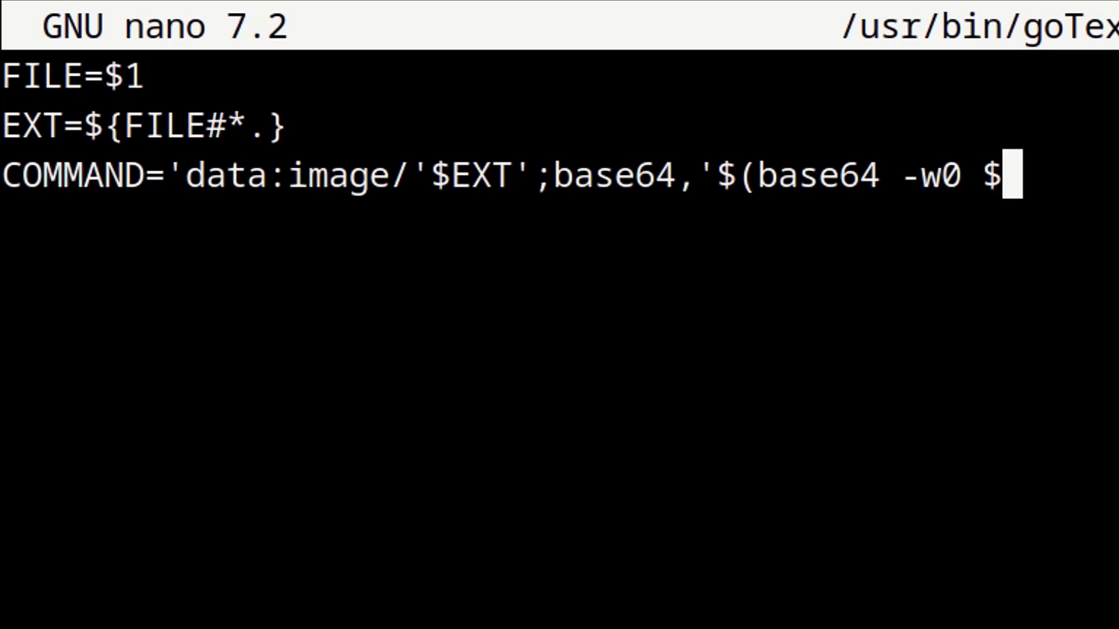
pyautogui.write('FILE)')
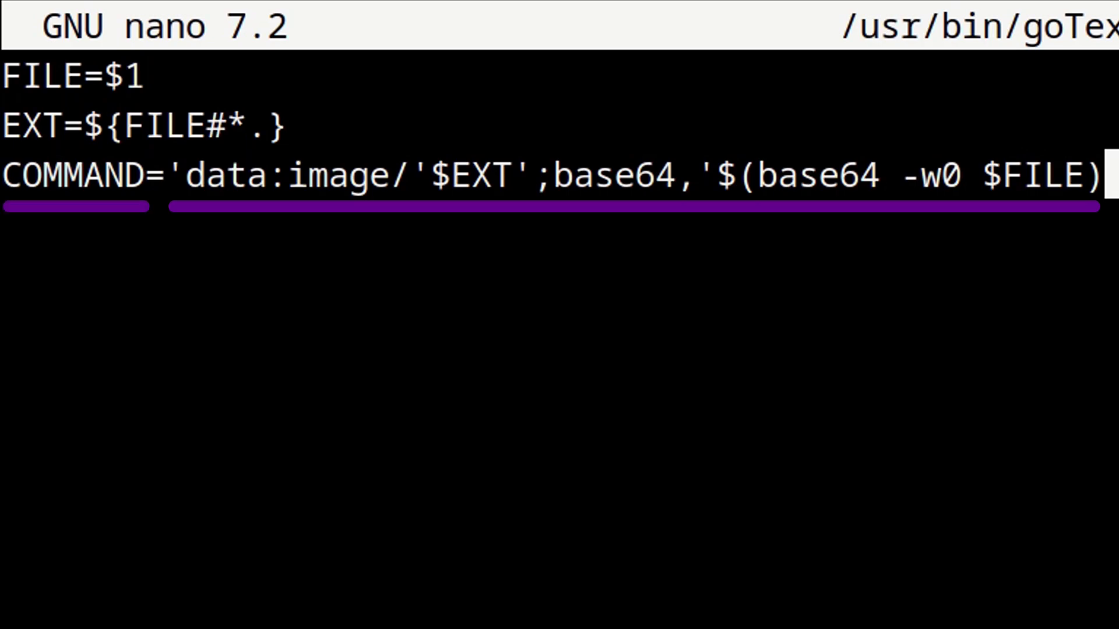
# Add the lines 'echo $COMMAND > pic.txt' and 'mousepad pic.txt &' to goTextPic
pyautogui.press('Return')
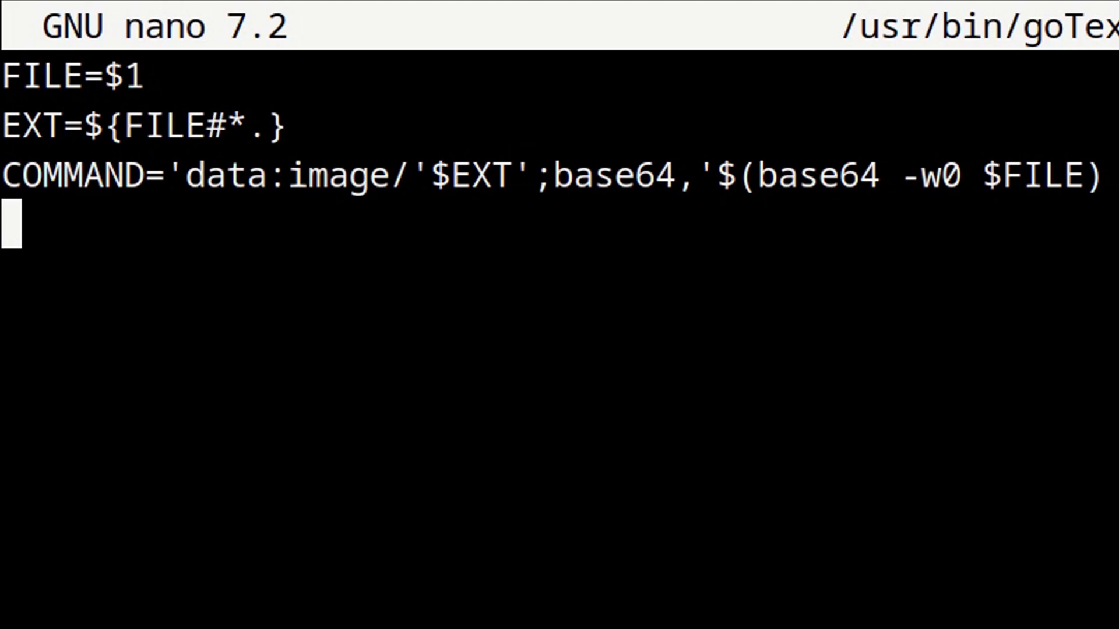
pyautogui.write('echo ')
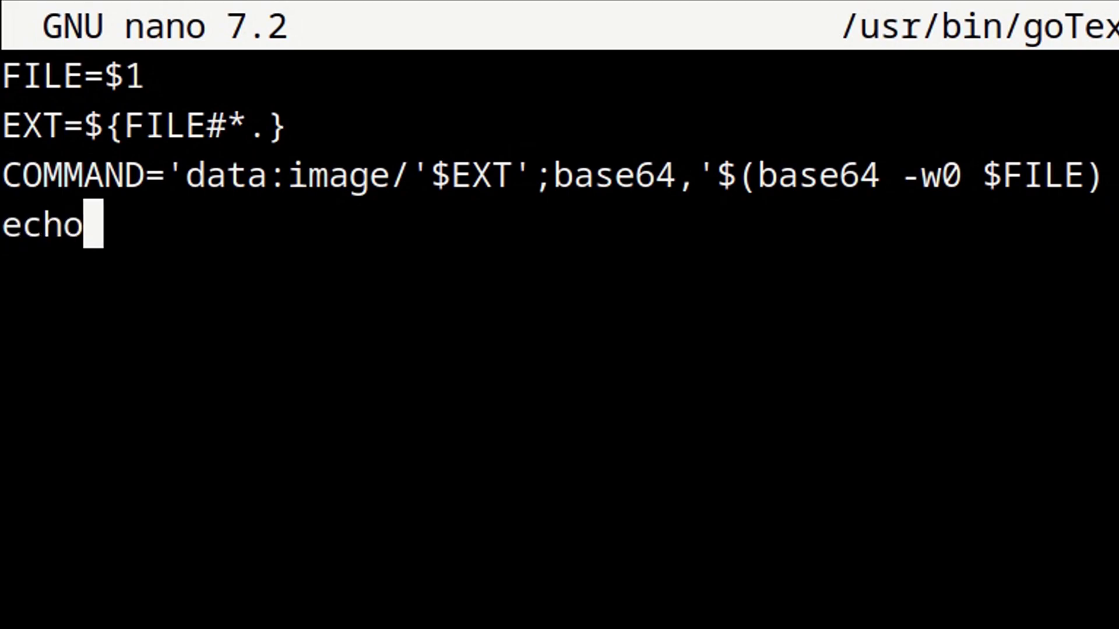
pyautogui.write('$')
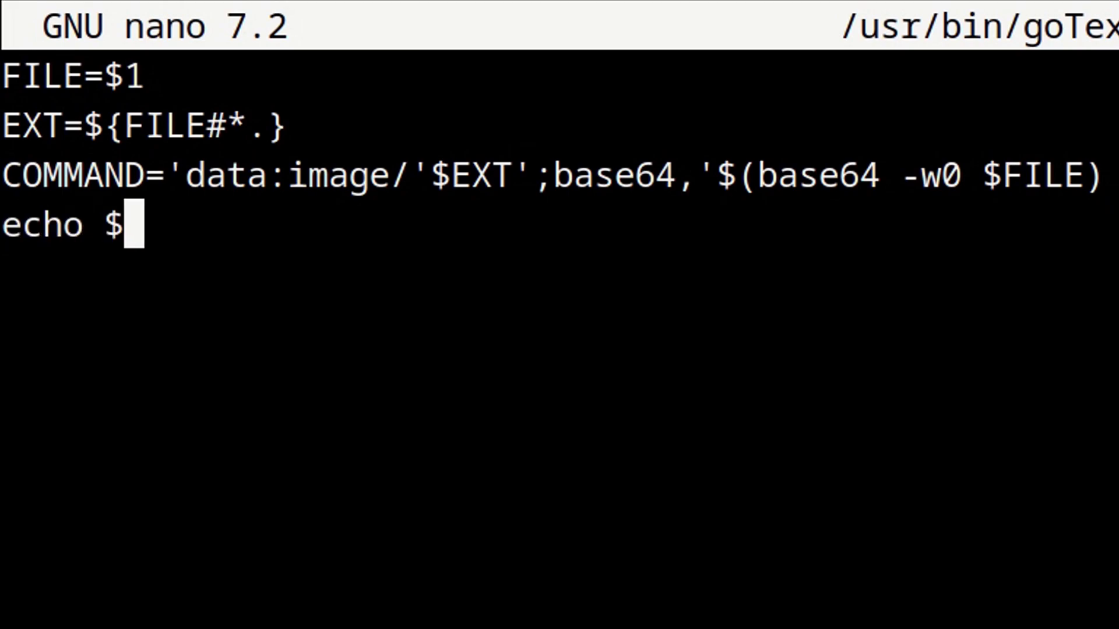
pyautogui.write('COMMAND')
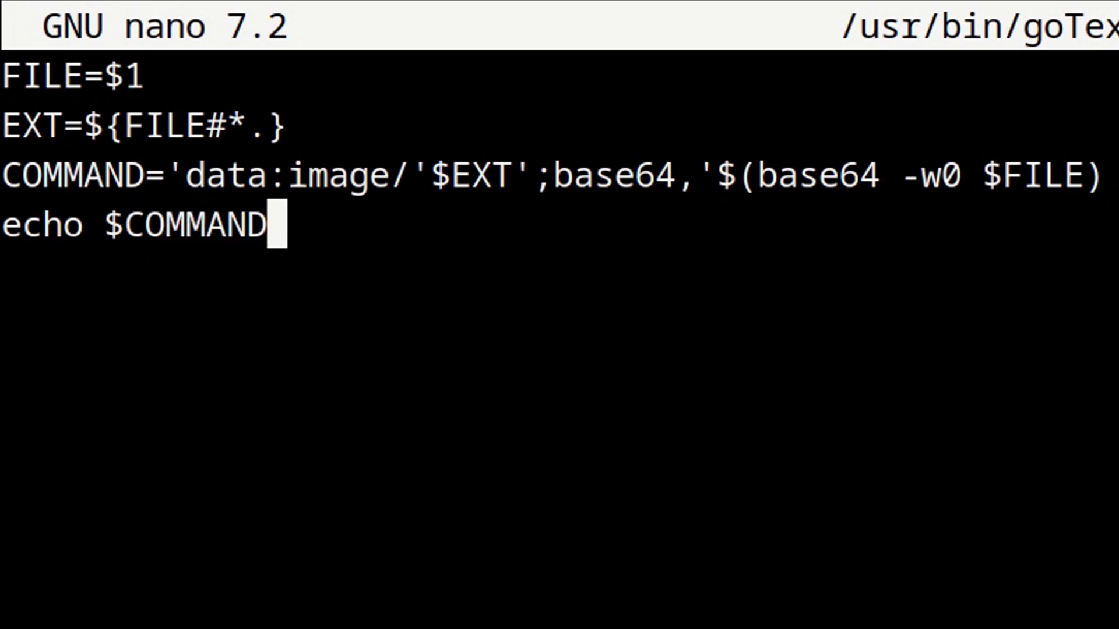
pyautogui.write(' >')
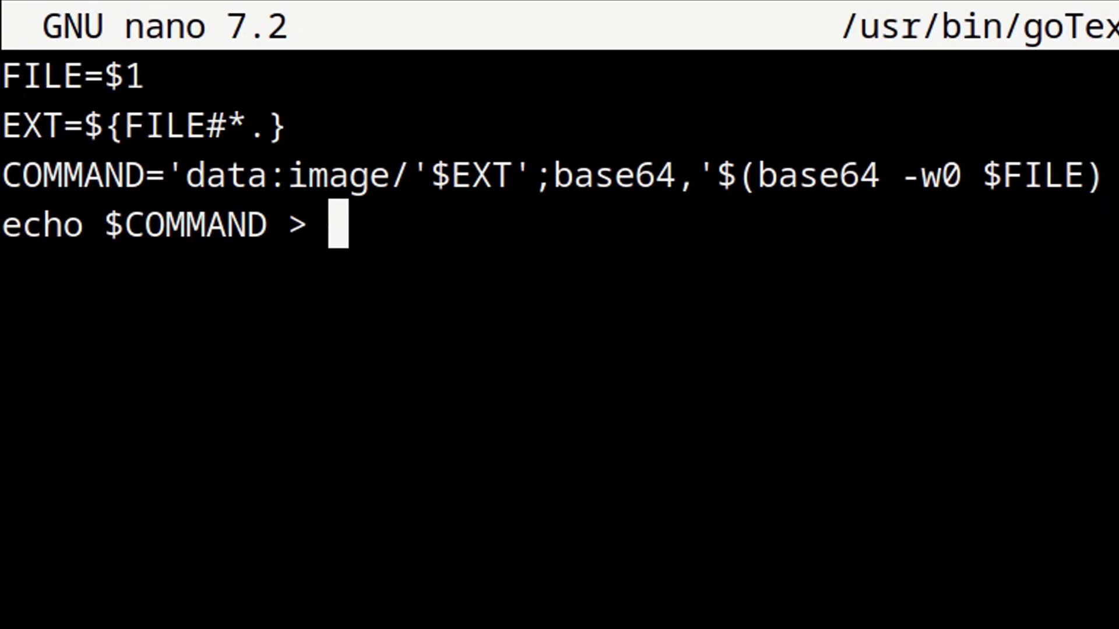
pyautogui.write(' pic.txt')
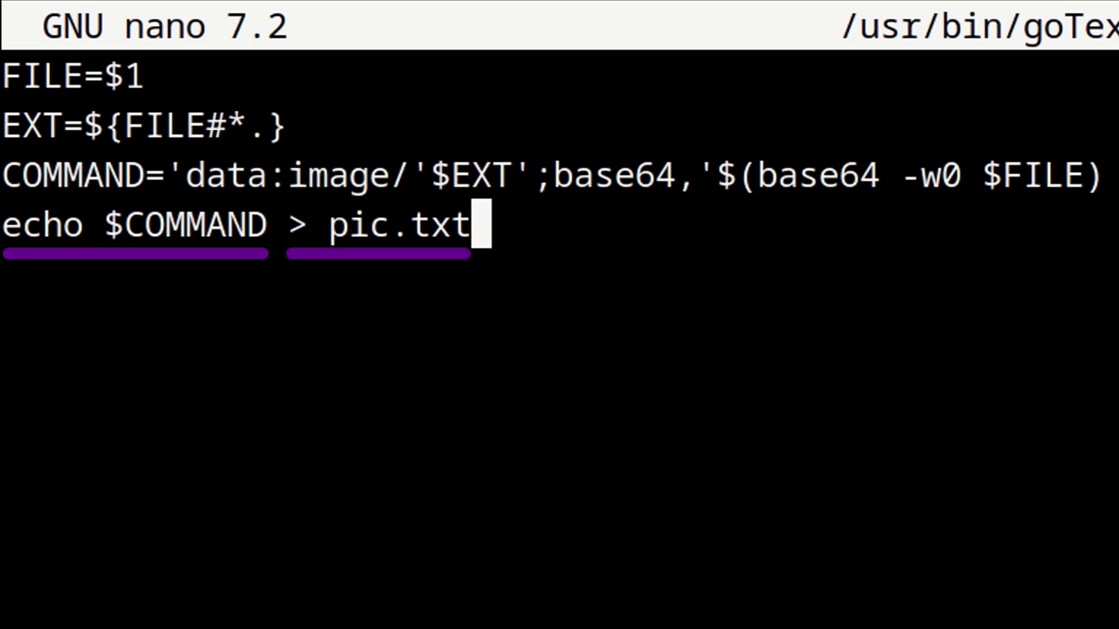
pyautogui.press('Return')
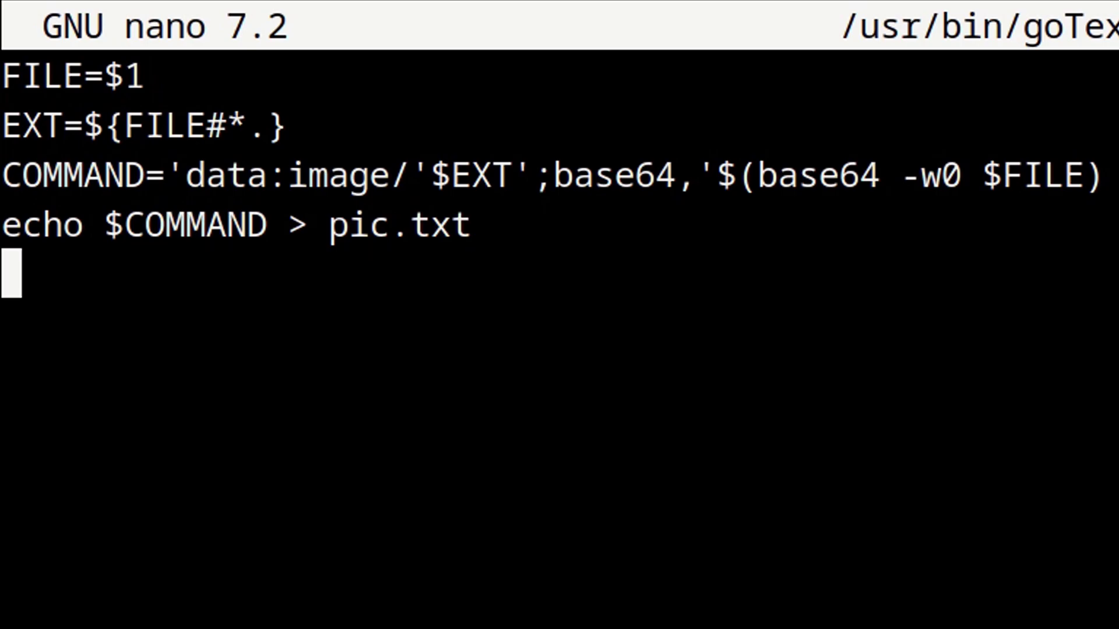
pyautogui.write('mo')
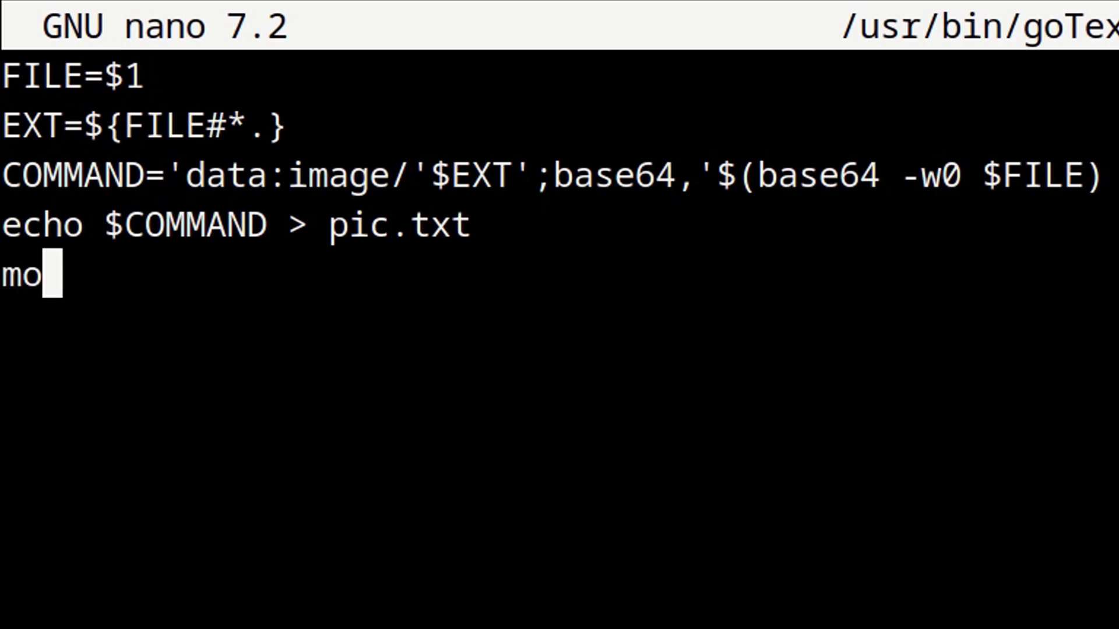
pyautogui.write('usepad pic.txt')
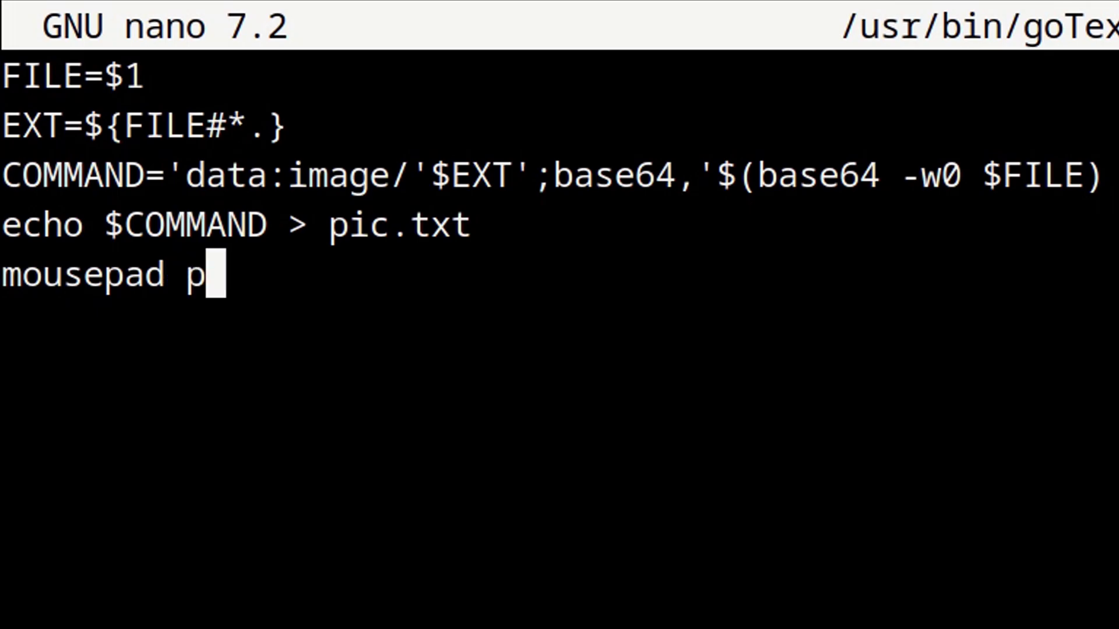
pyautogui.write(' &')
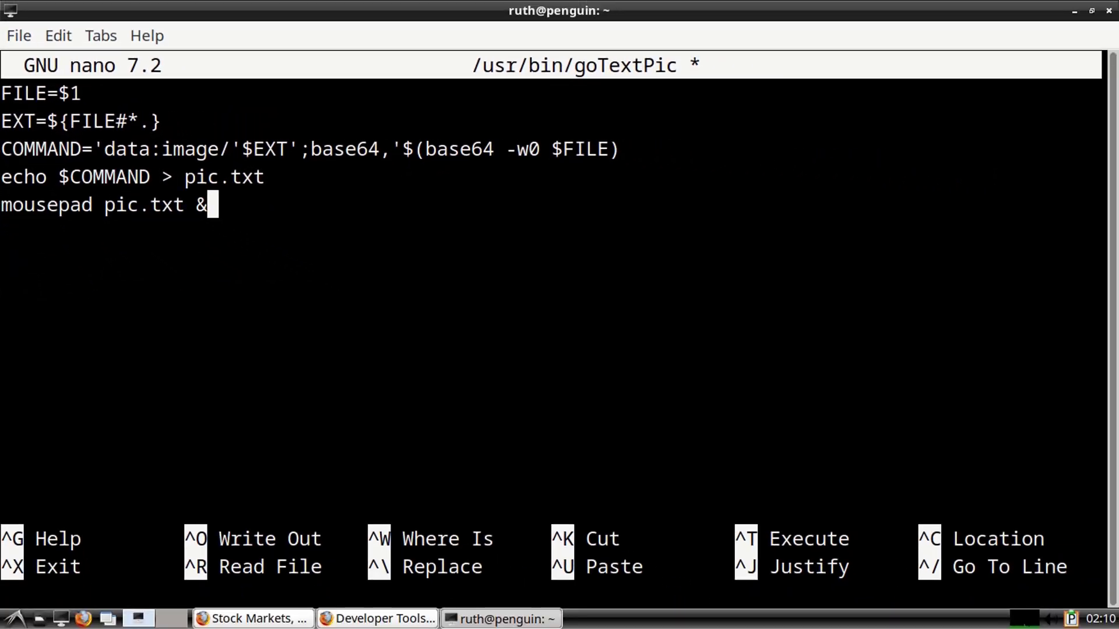
# Save the goTextPic script and exit nano
pyautogui.hotkey('ctrl', 'o')
pyautogui.press('Return')
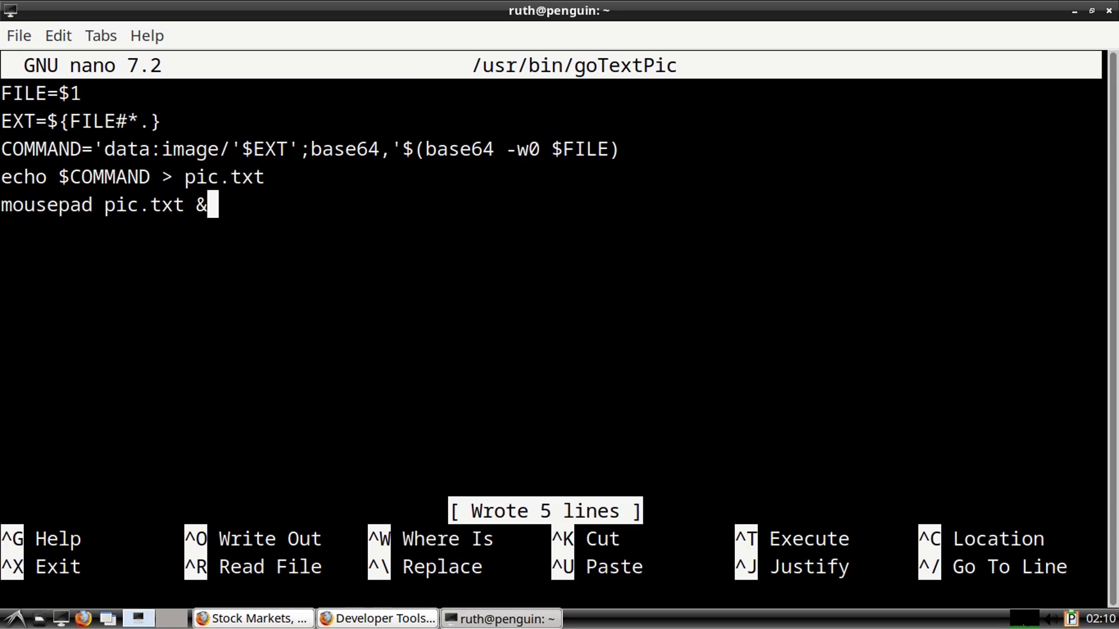
pyautogui.hotkey('ctrl', 'x')
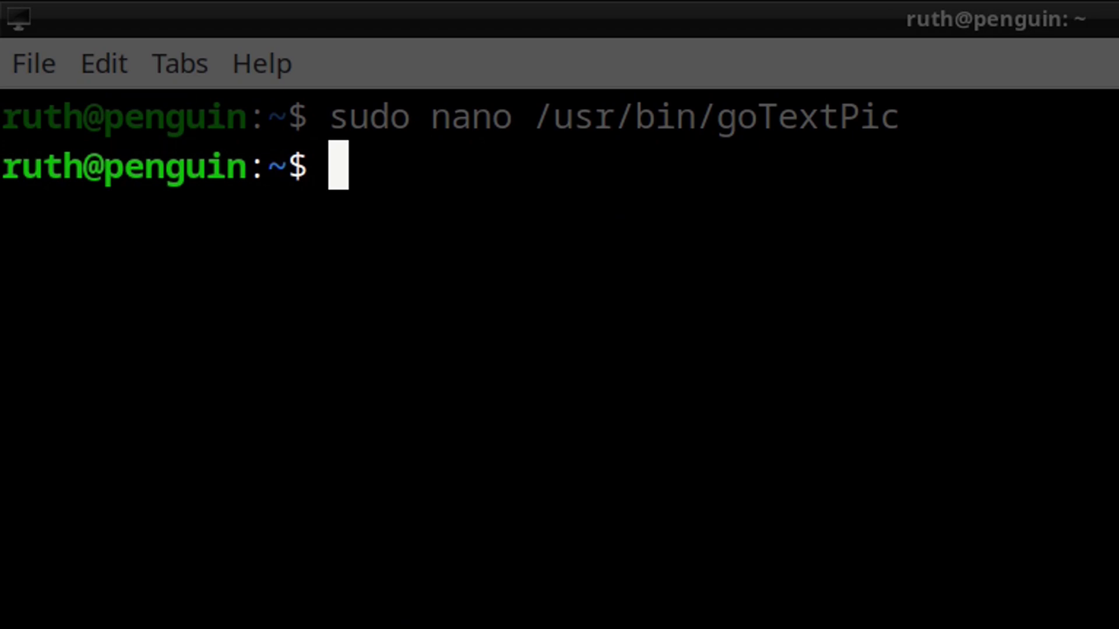
# Make goTextPic executable with sudo chmod +x, then run it on Headline.png in Pictures
pyautogui.write('s')
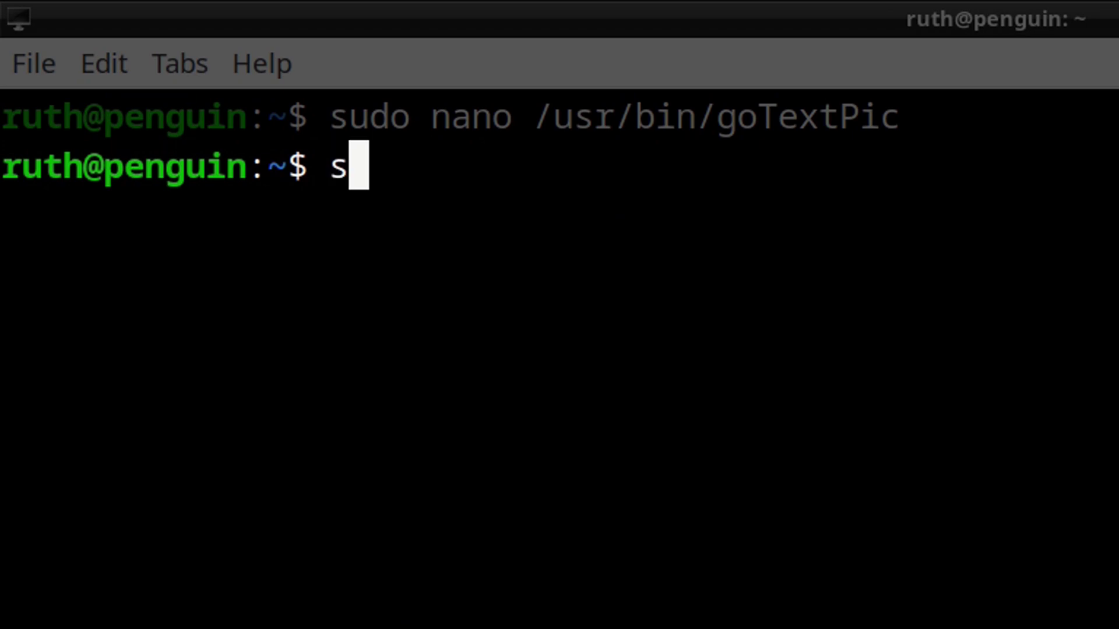
pyautogui.write('udo chm')
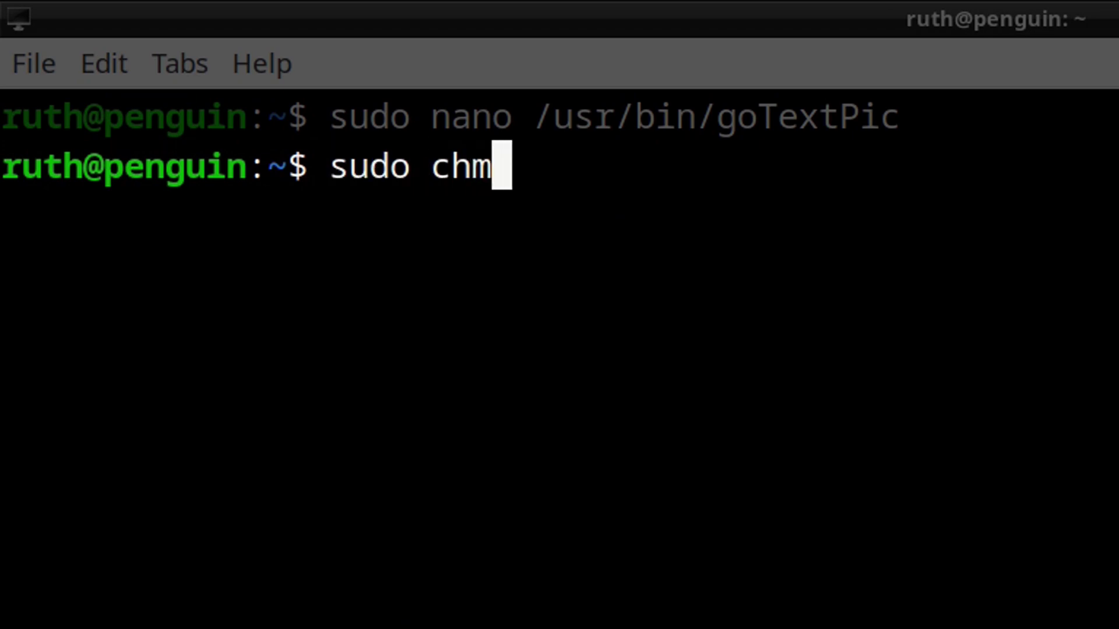
pyautogui.write('od +x')
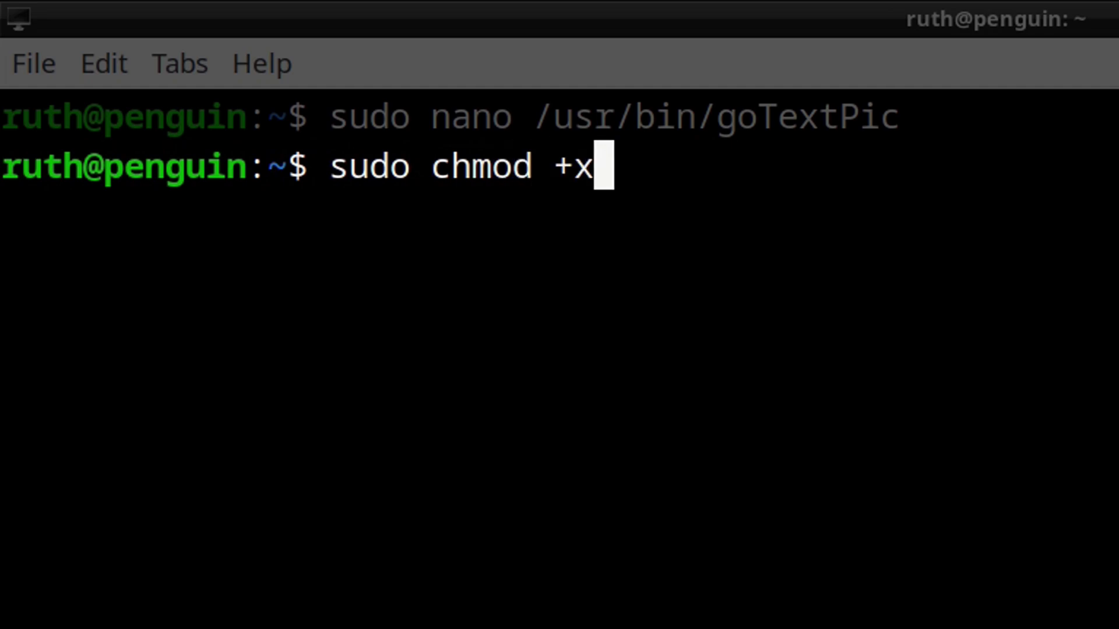
pyautogui.write(' /usr/b')
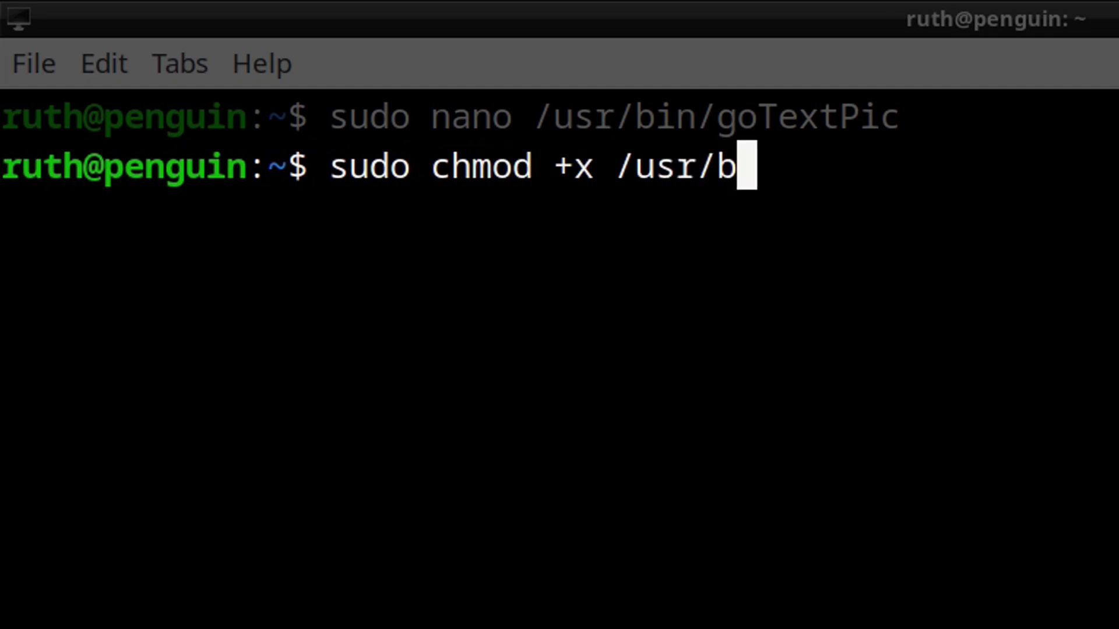
pyautogui.write('in/goTextPic')
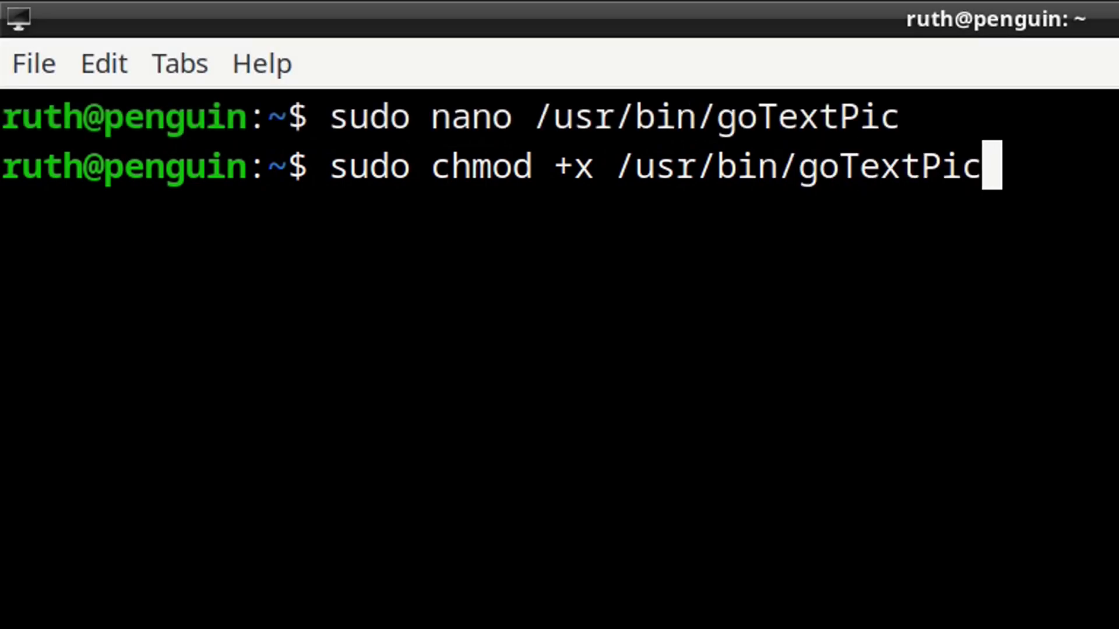
pyautogui.press('Return')
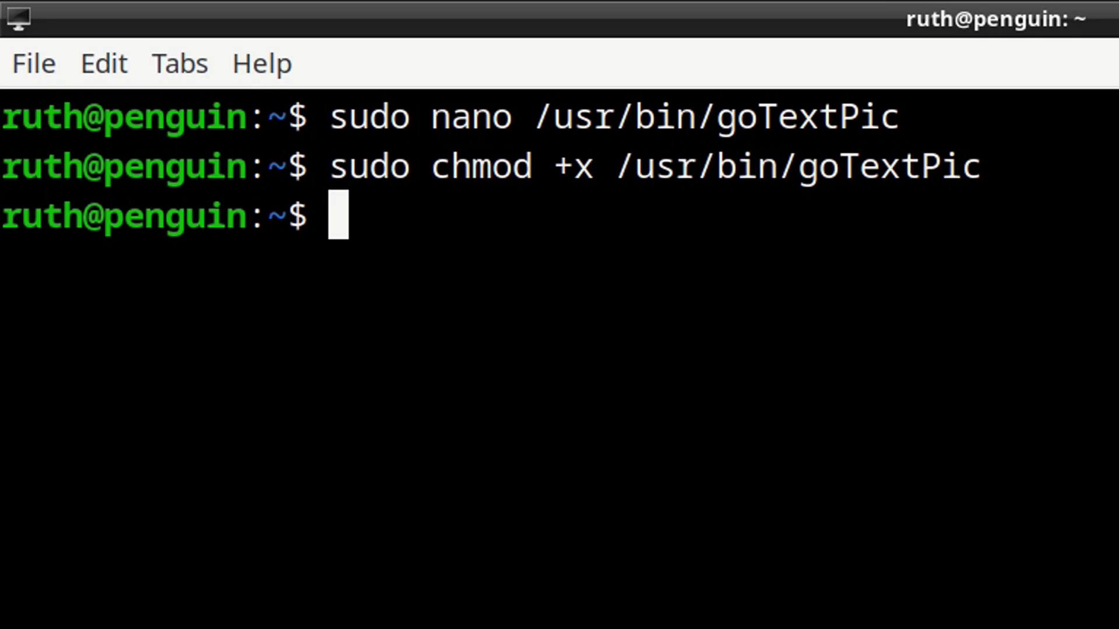
pyautogui.write('cd ')
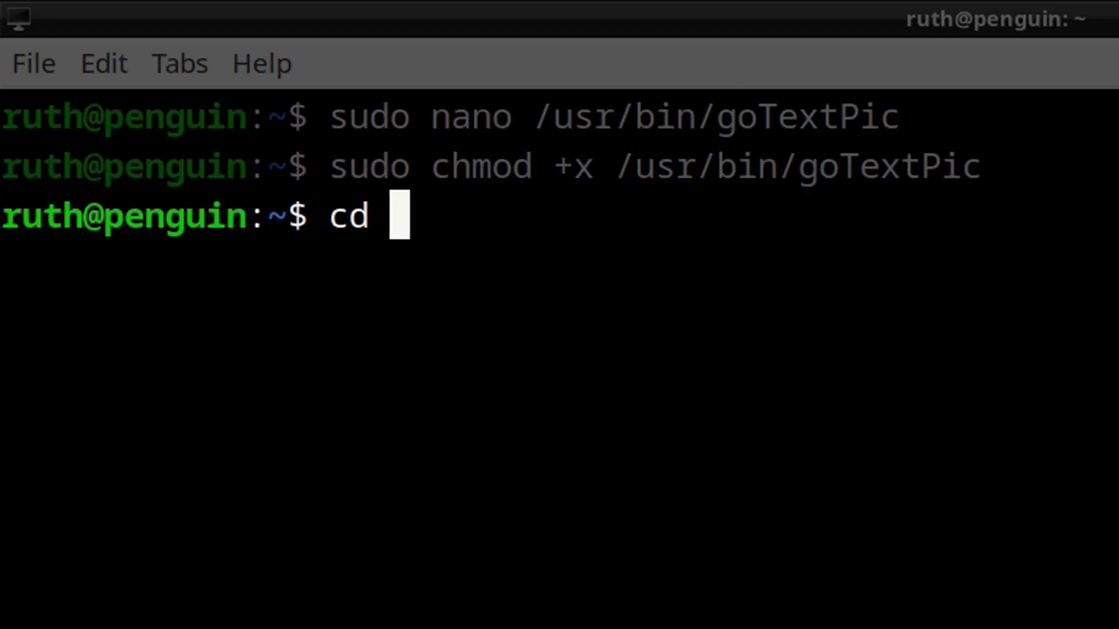
pyautogui.write('Pictures')
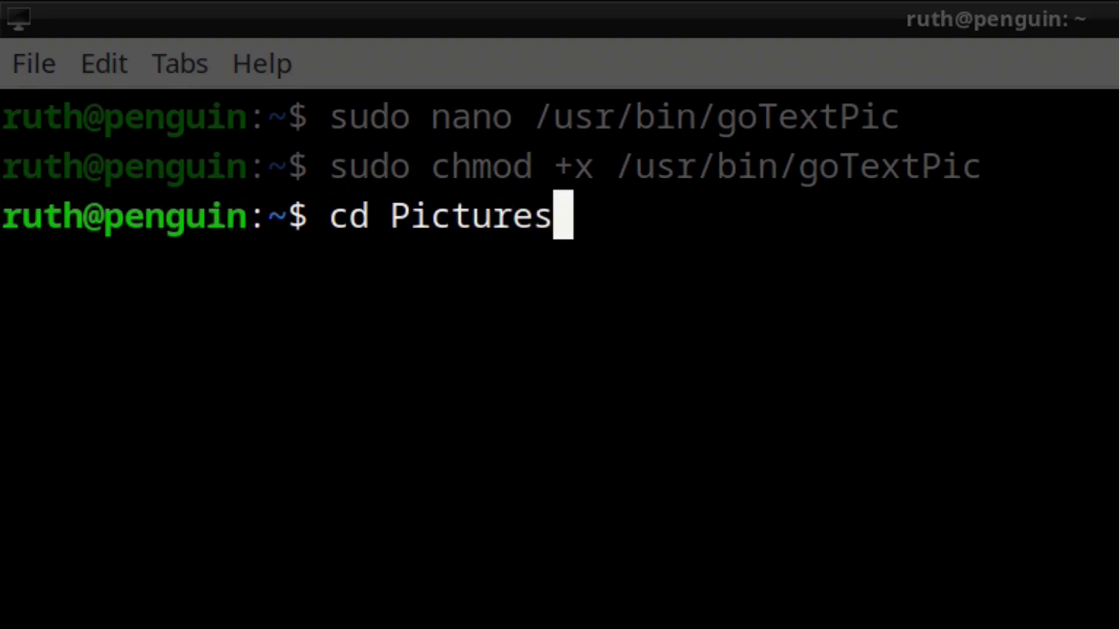
pyautogui.press('Return')
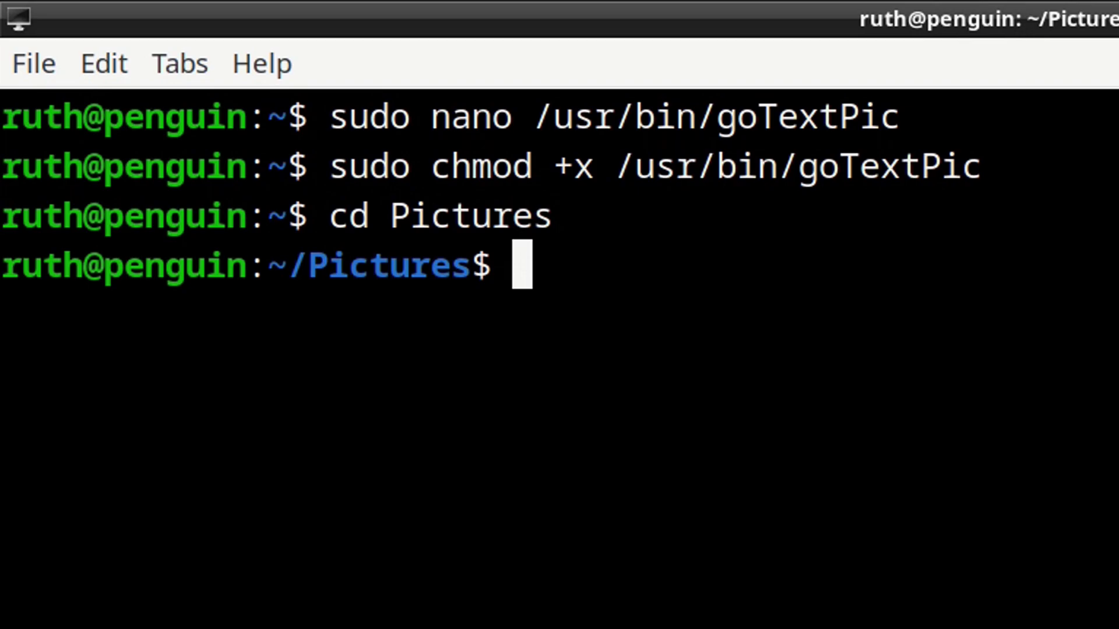
pyautogui.write('goText')
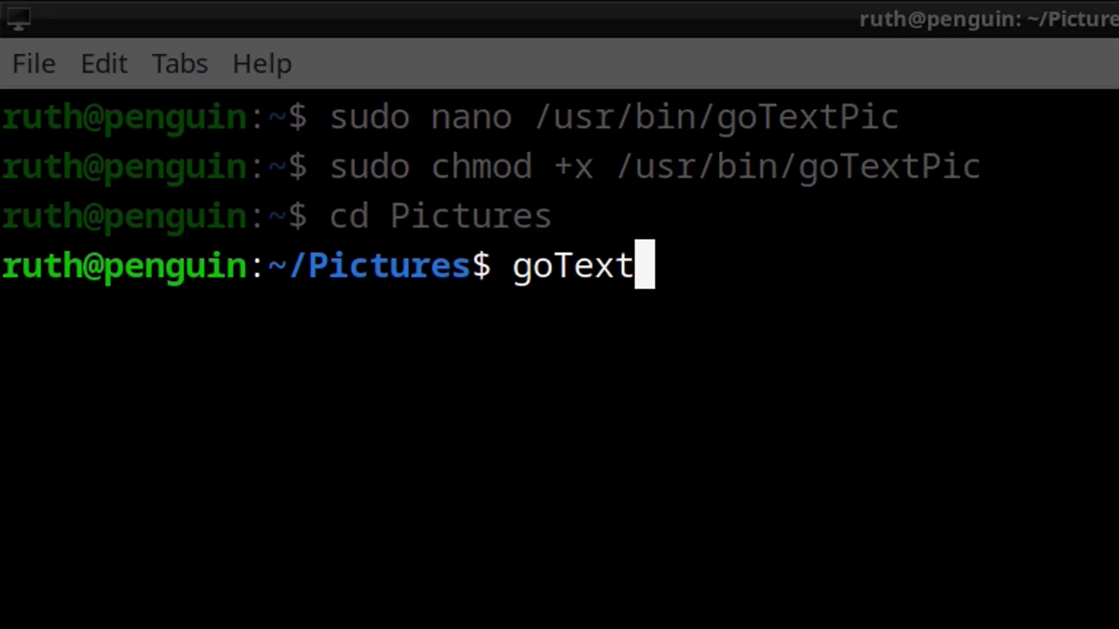
pyautogui.write('Pic Headli')
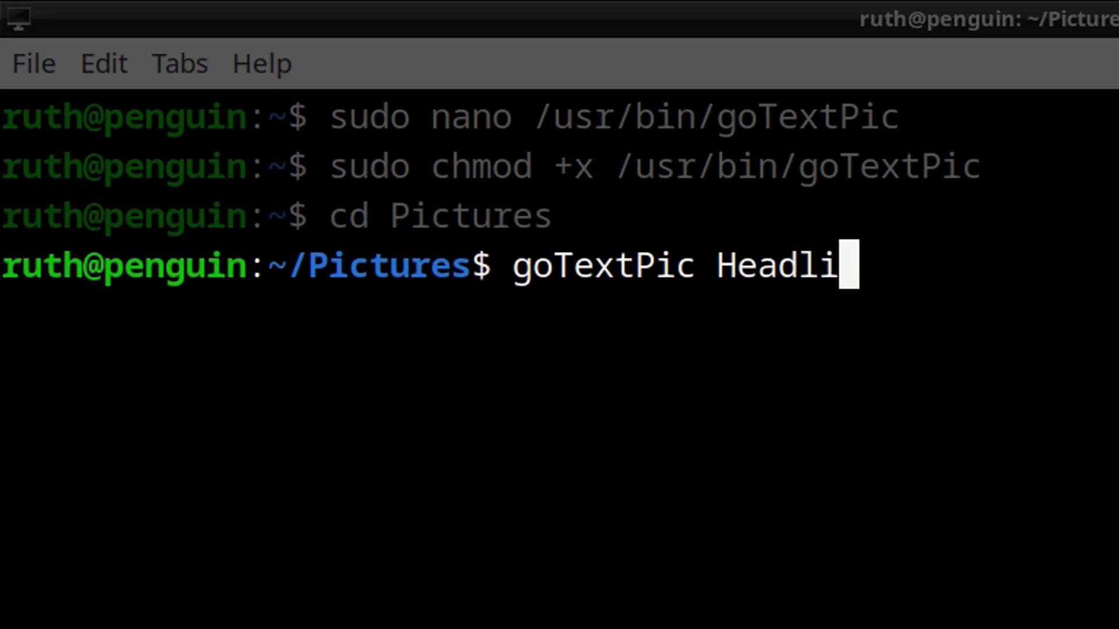
pyautogui.write('ne.png')
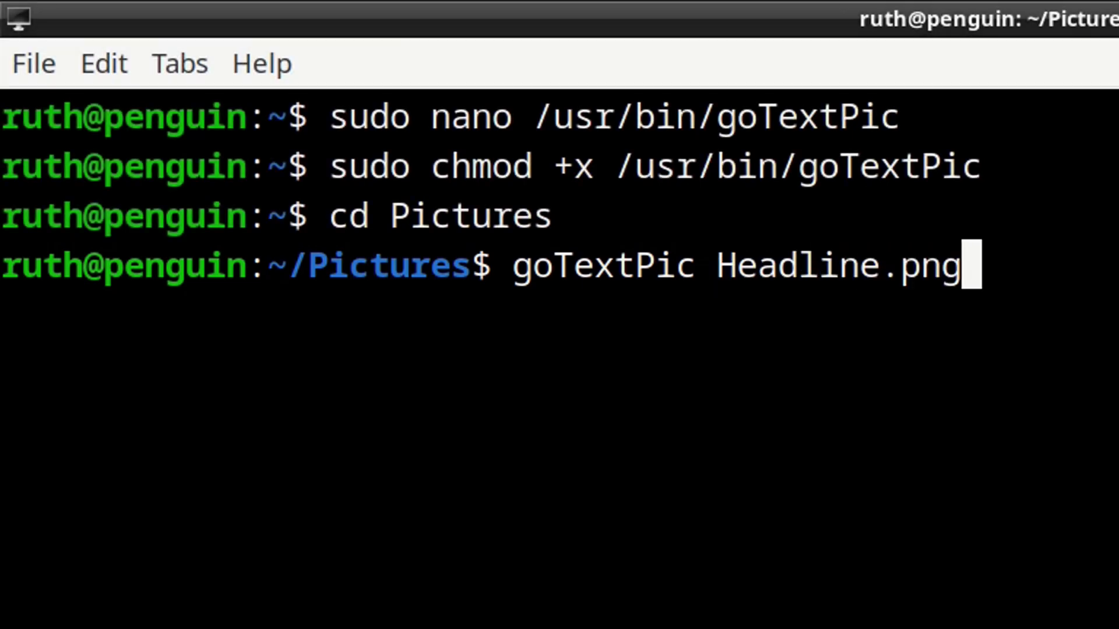
pyautogui.press('Return')
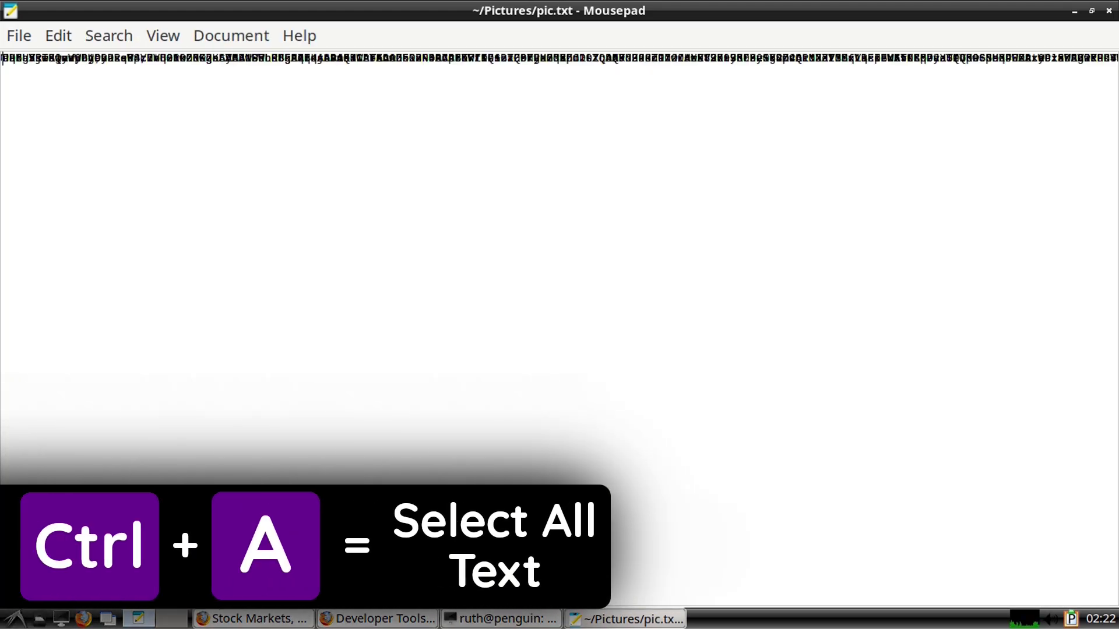
# Copy all of pic.txt's encoded image text in Mousepad to the clipboard
pyautogui.hotkey('ctrl', 'a')
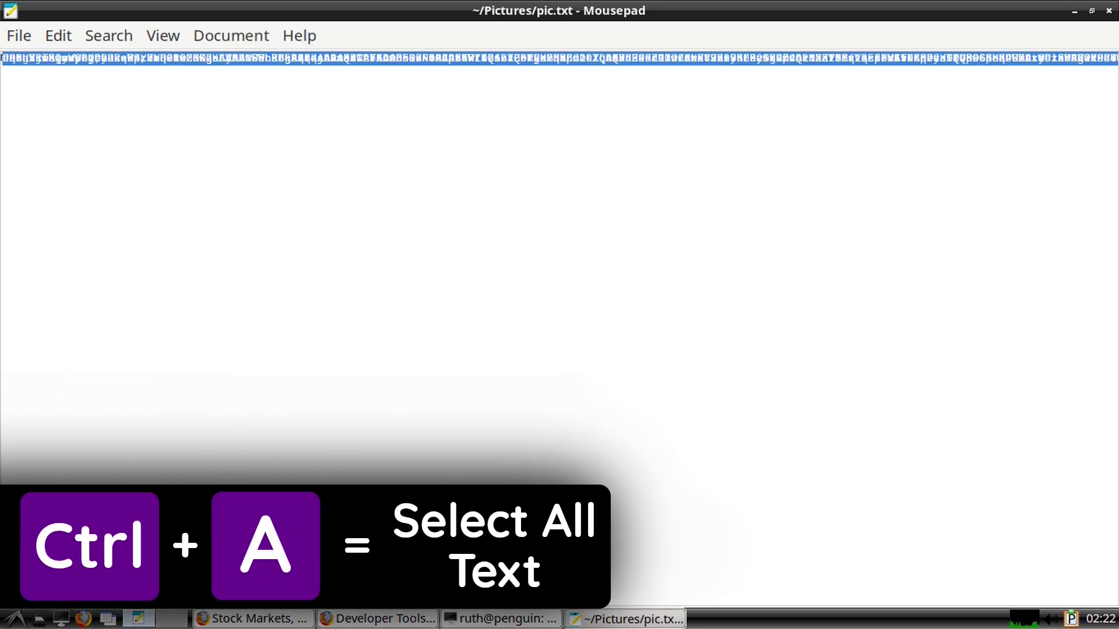
pyautogui.rightClick(423, 69)
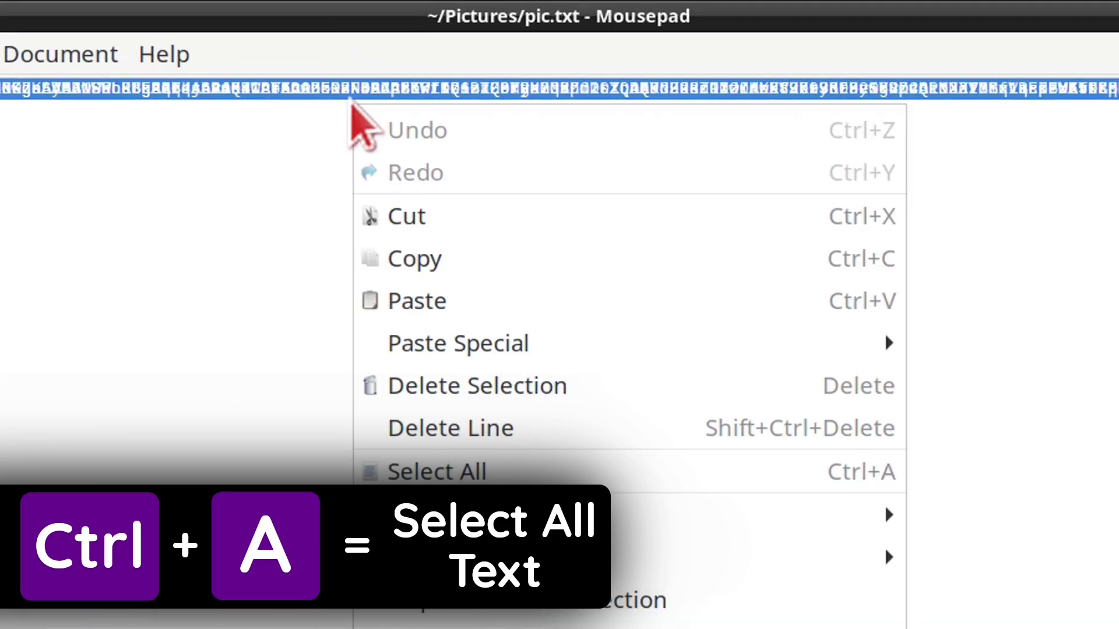
pyautogui.click(486, 260)
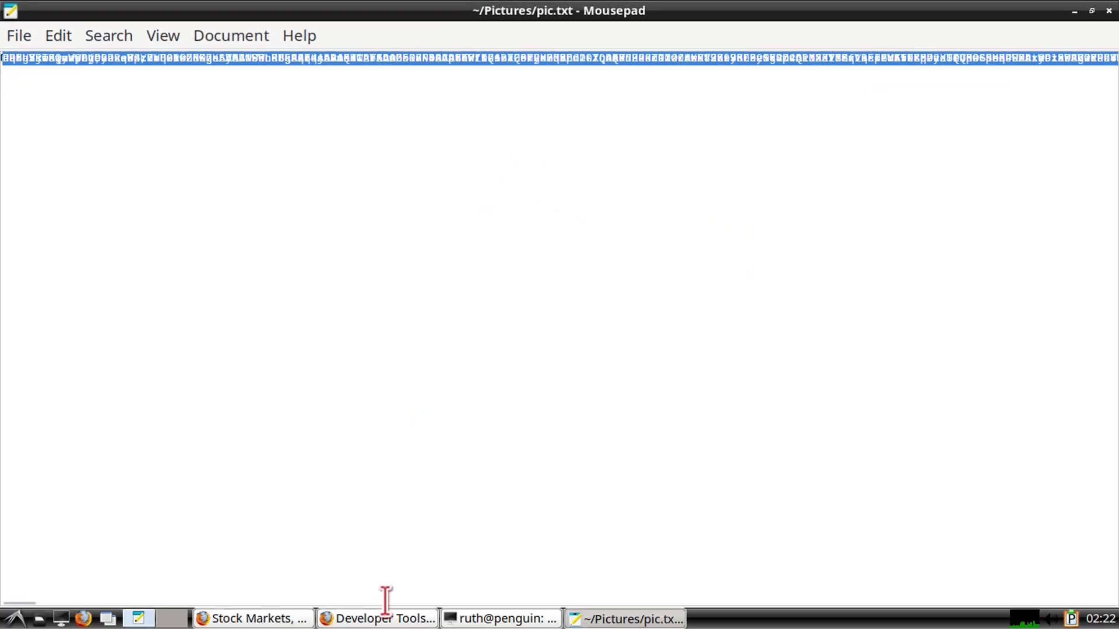
pyautogui.click(386, 618)
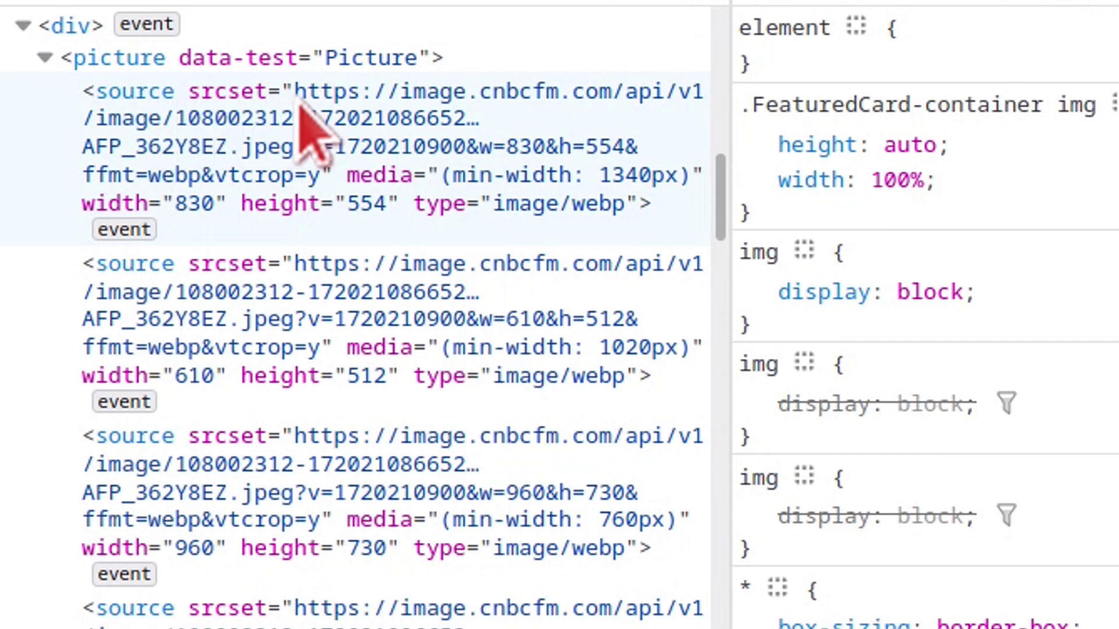
# Replace the first source element's srcset with the pasted base64 data URI and close Developer Tools
pyautogui.doubleClick(315, 96)
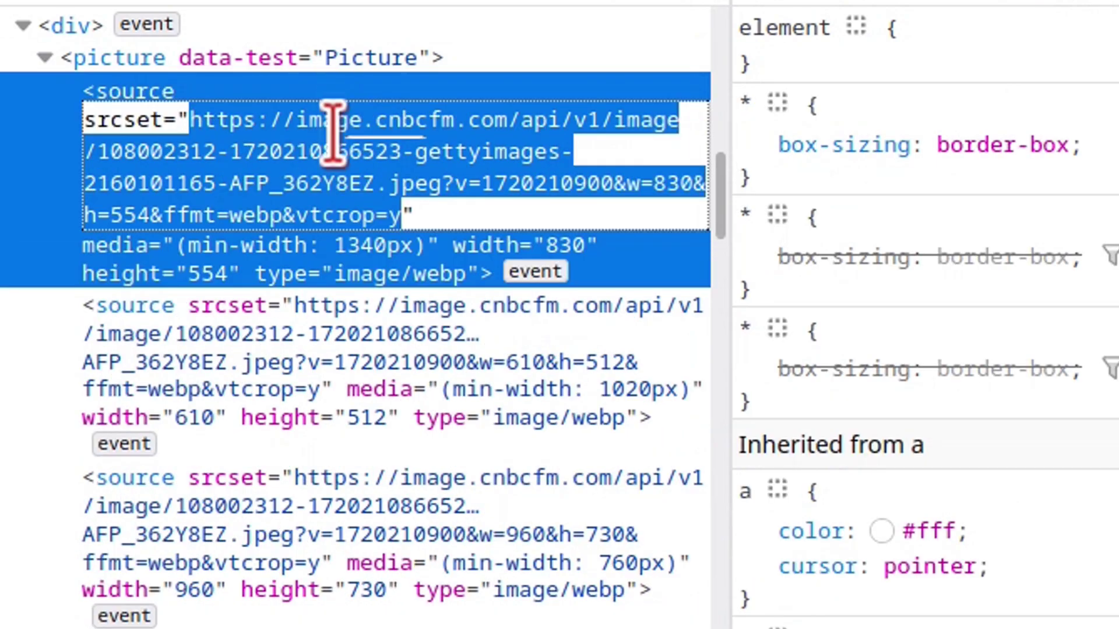
pyautogui.rightClick(330, 118)
pyautogui.click(487, 350)
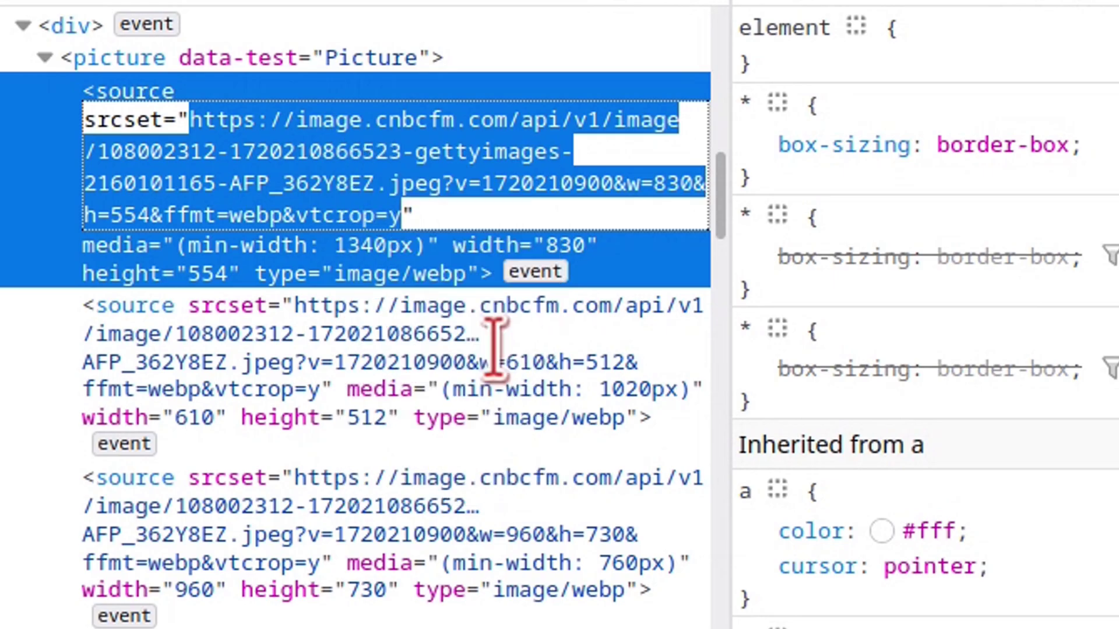
pyautogui.press('Return')
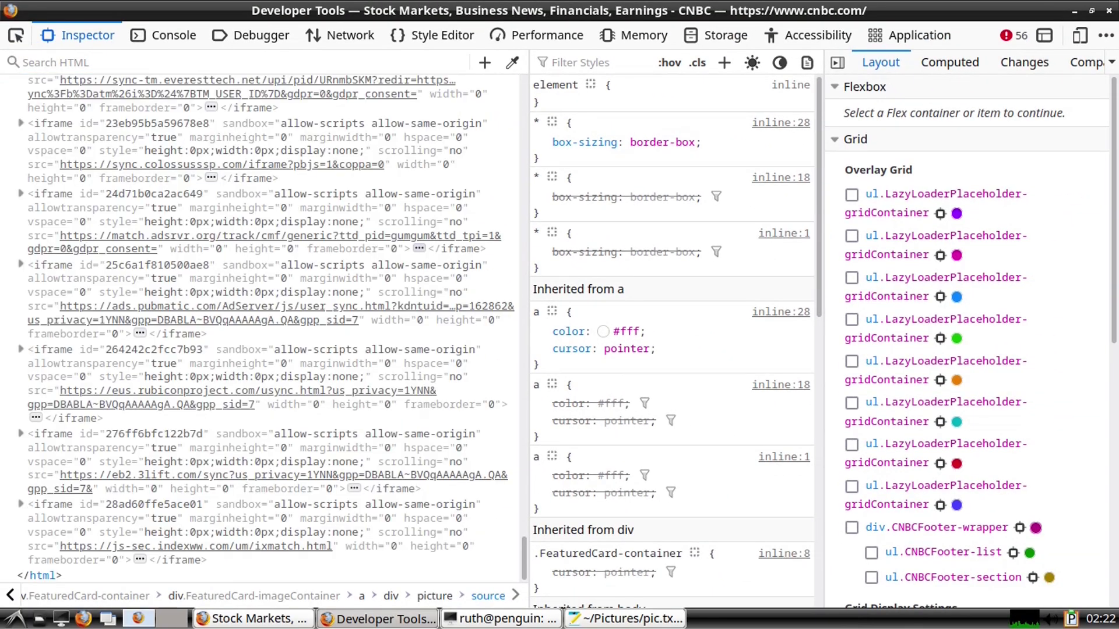
pyautogui.press('F12')
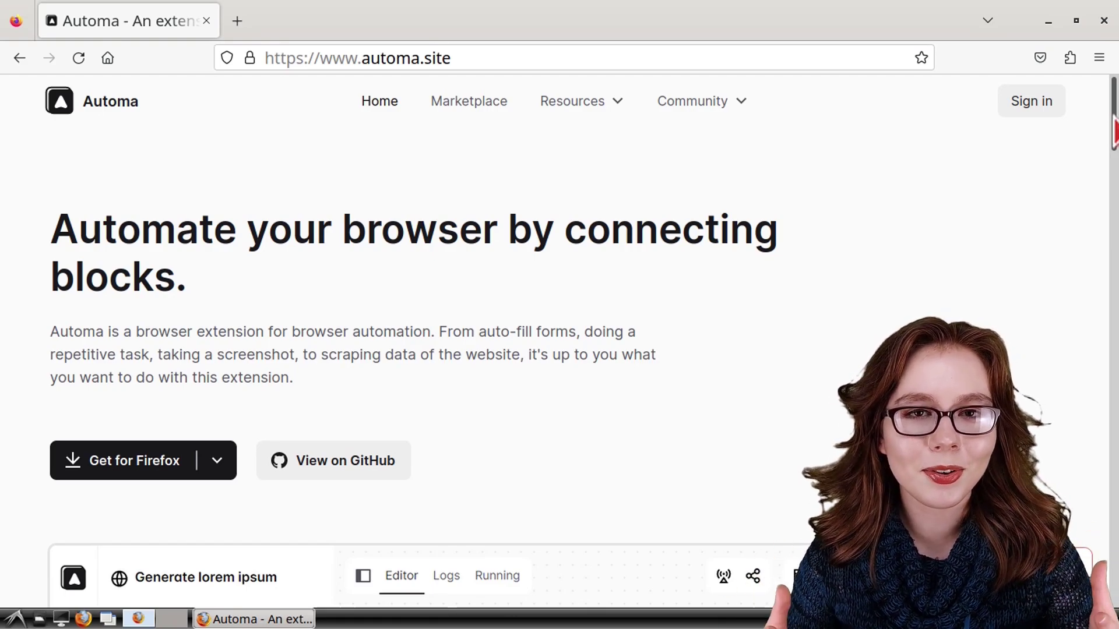
# Search the add-ons manager for 'automa' and open the Automa add-on page
pyautogui.moveTo(1114, 134); pyautogui.dragTo(1115, 511)
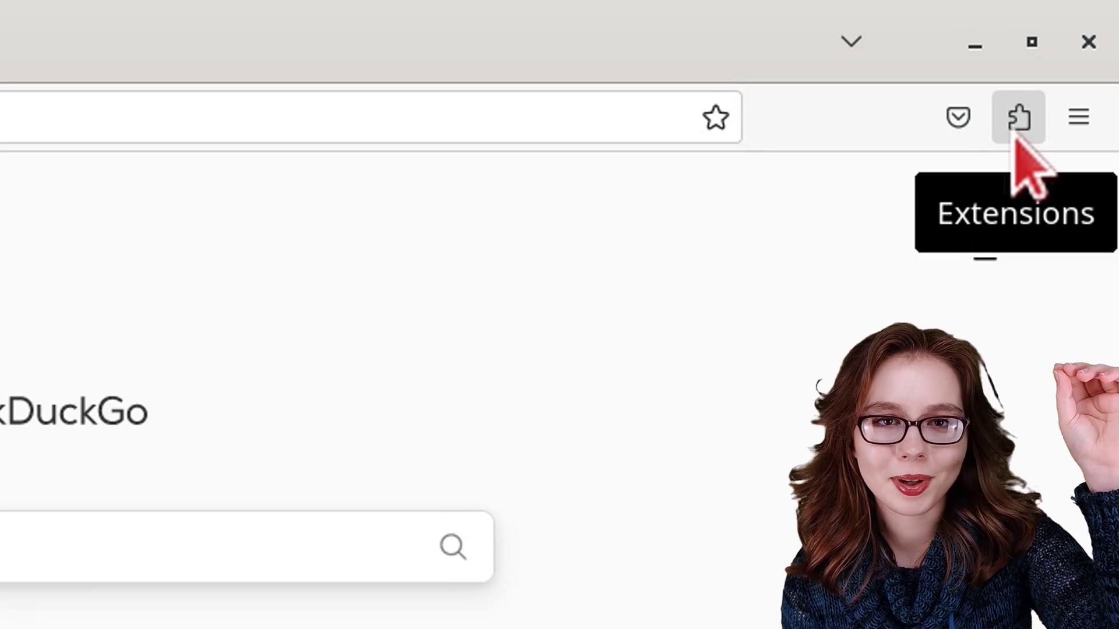
pyautogui.click(1017, 137)
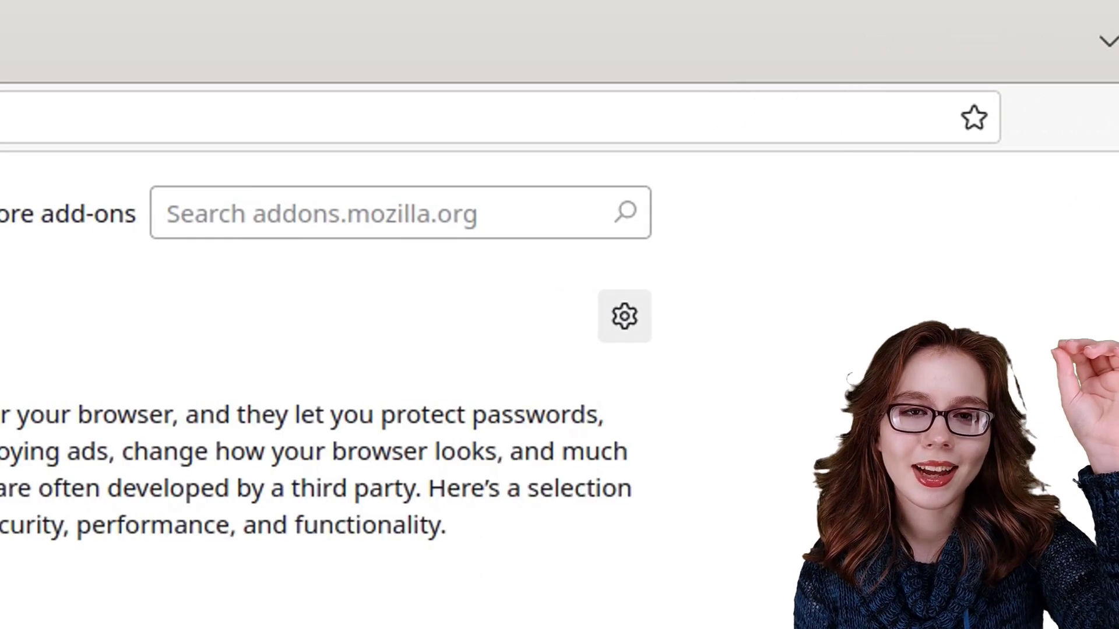
pyautogui.click(419, 224)
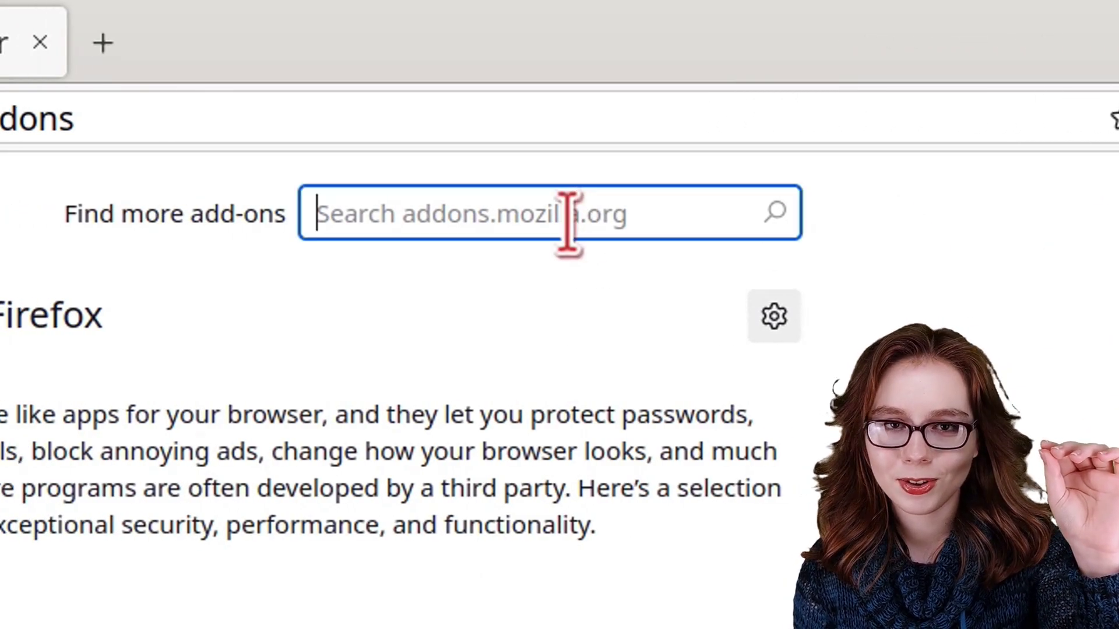
pyautogui.write('automa')
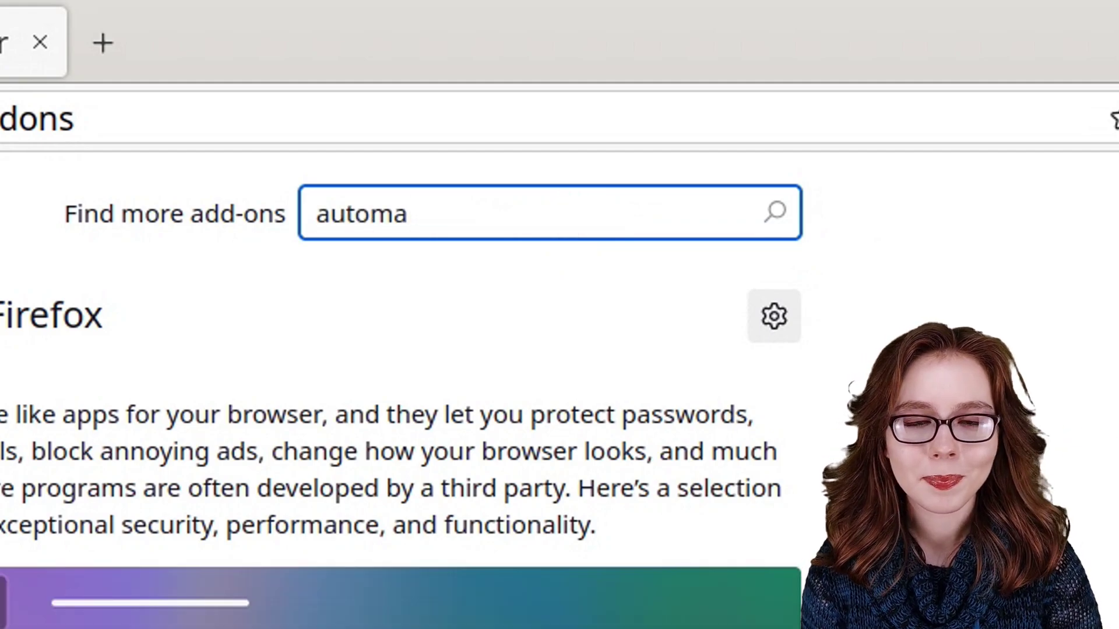
pyautogui.press('Return')
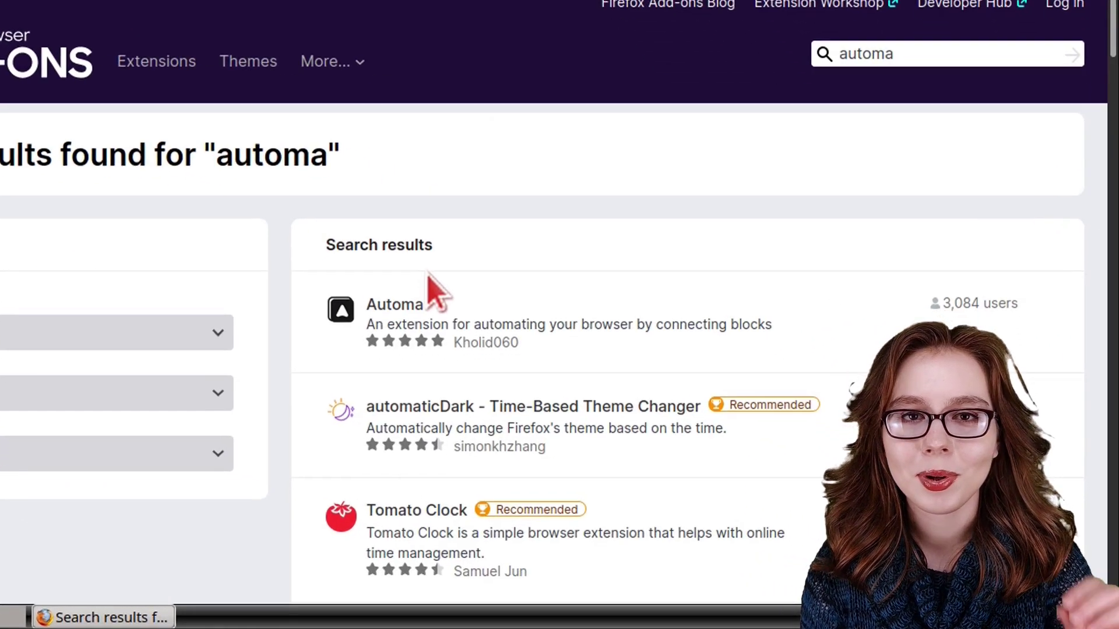
pyautogui.click(397, 304)
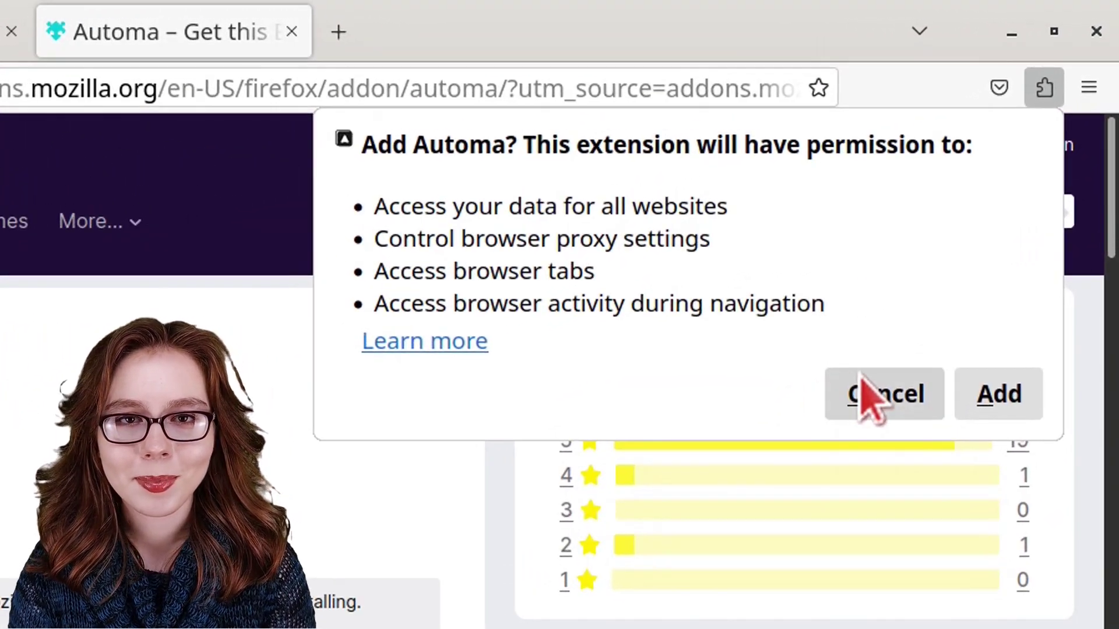
# Install the Automa extension with Allow in Private Windows enabled
pyautogui.click(972, 402)
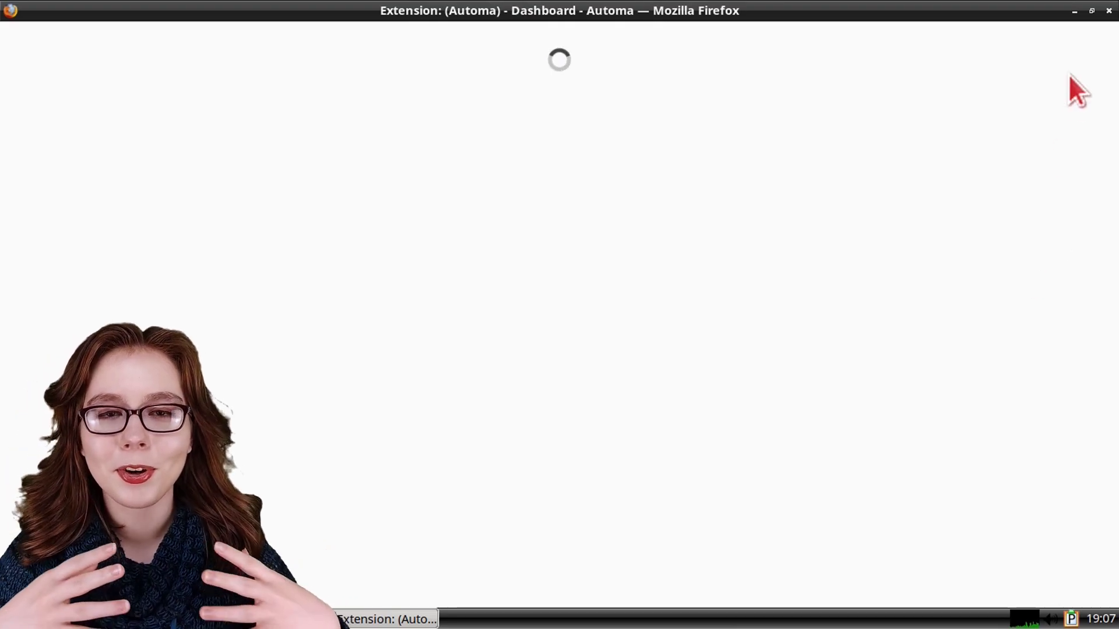
pyautogui.click(1071, 13)
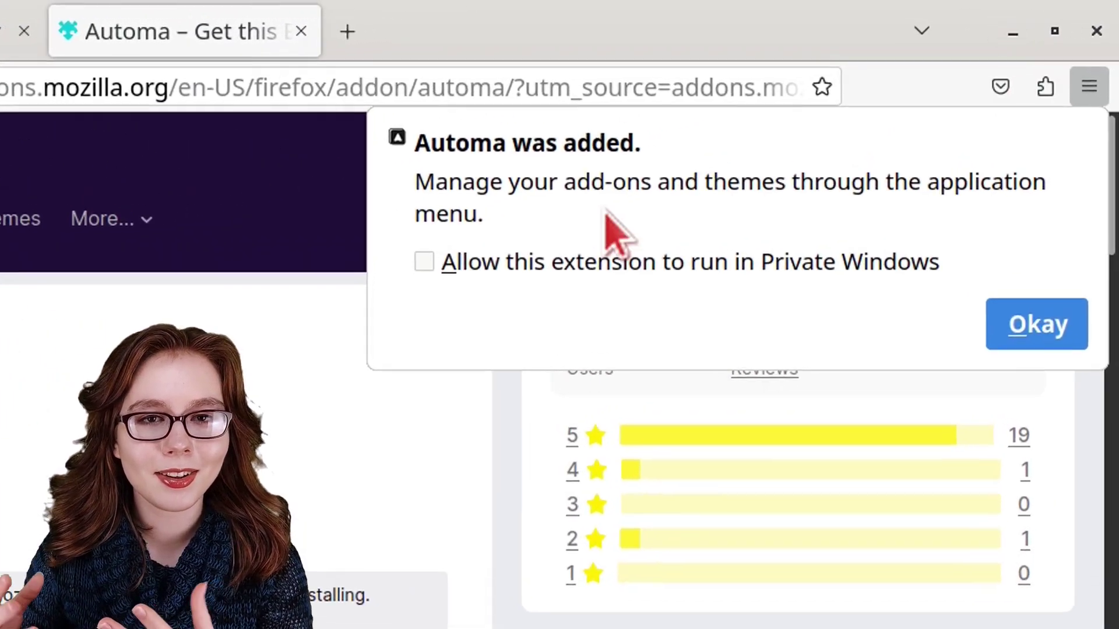
pyautogui.click(657, 175)
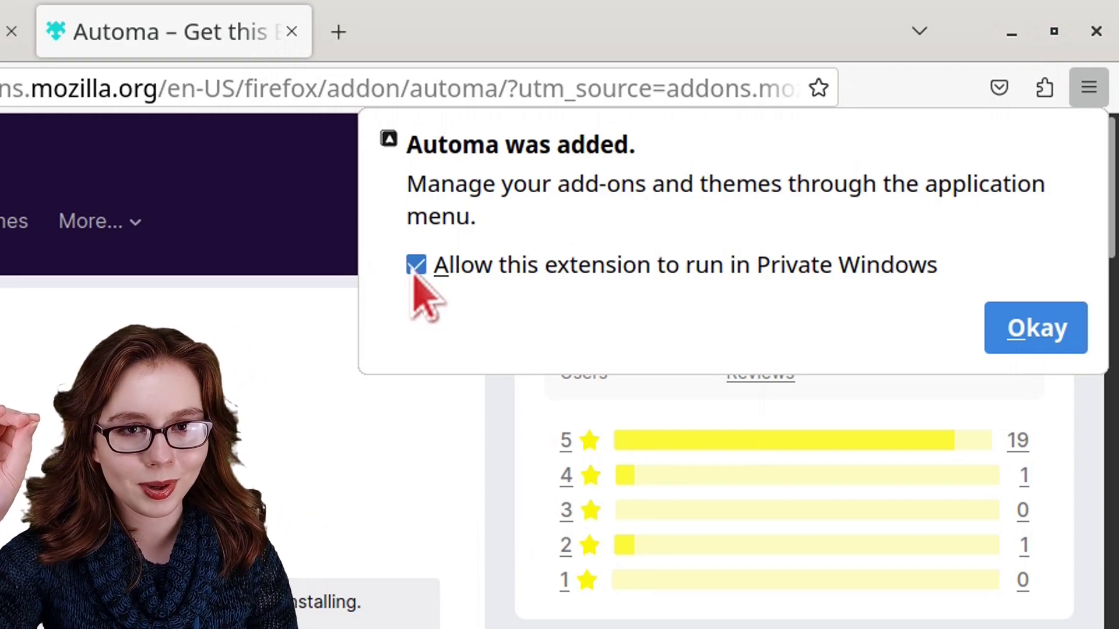
pyautogui.click(1016, 344)
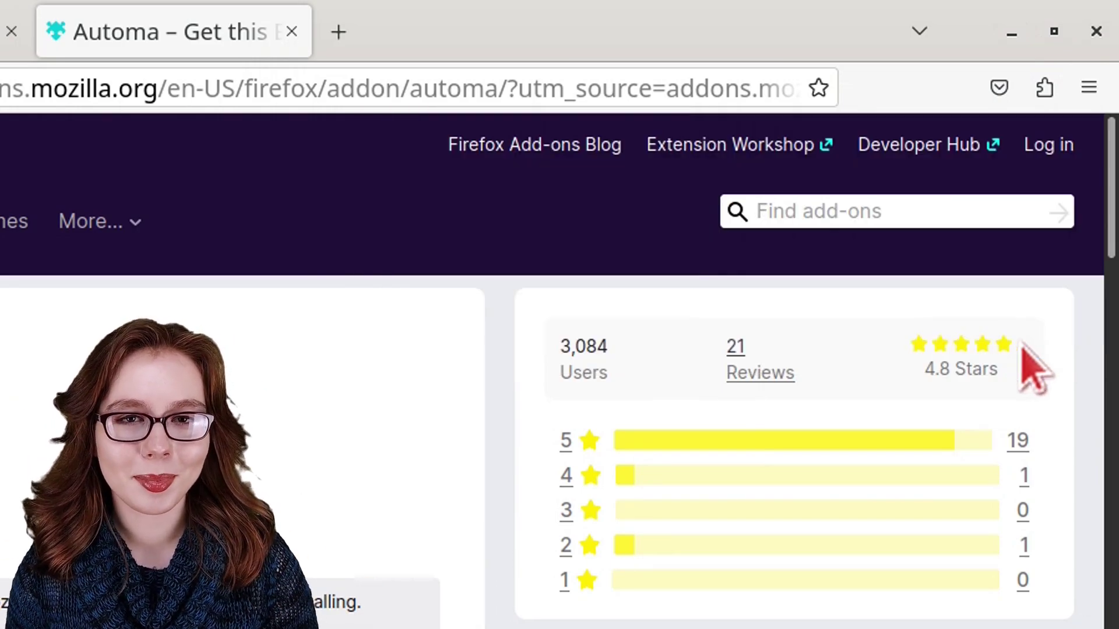
# Run Automa's Google search workflow with the query 'Automa Extension'
pyautogui.click(1045, 95)
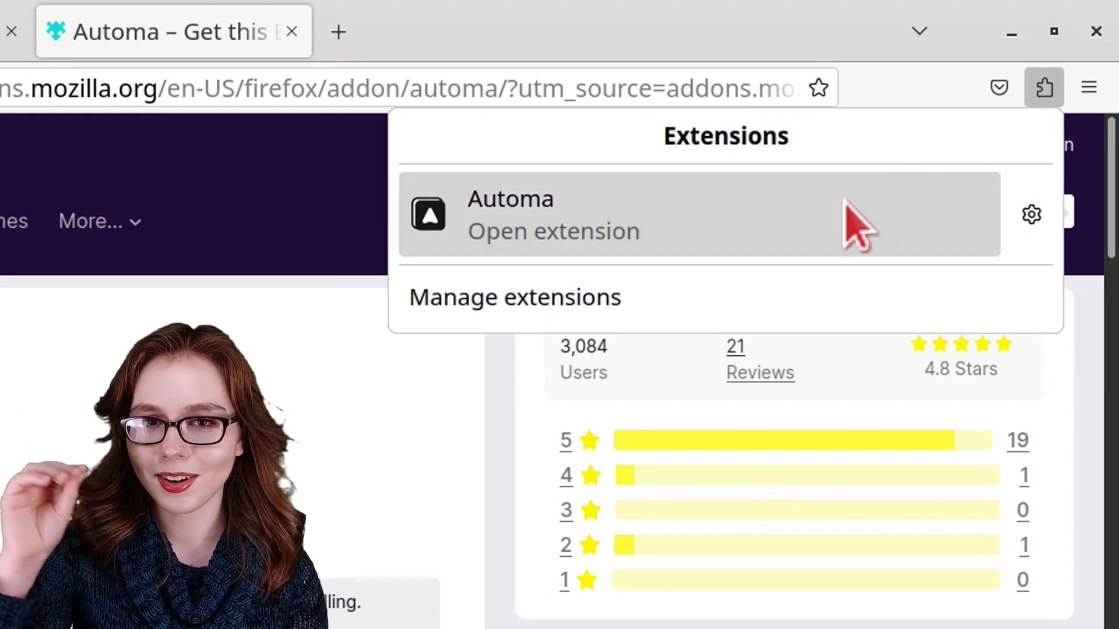
pyautogui.click(842, 222)
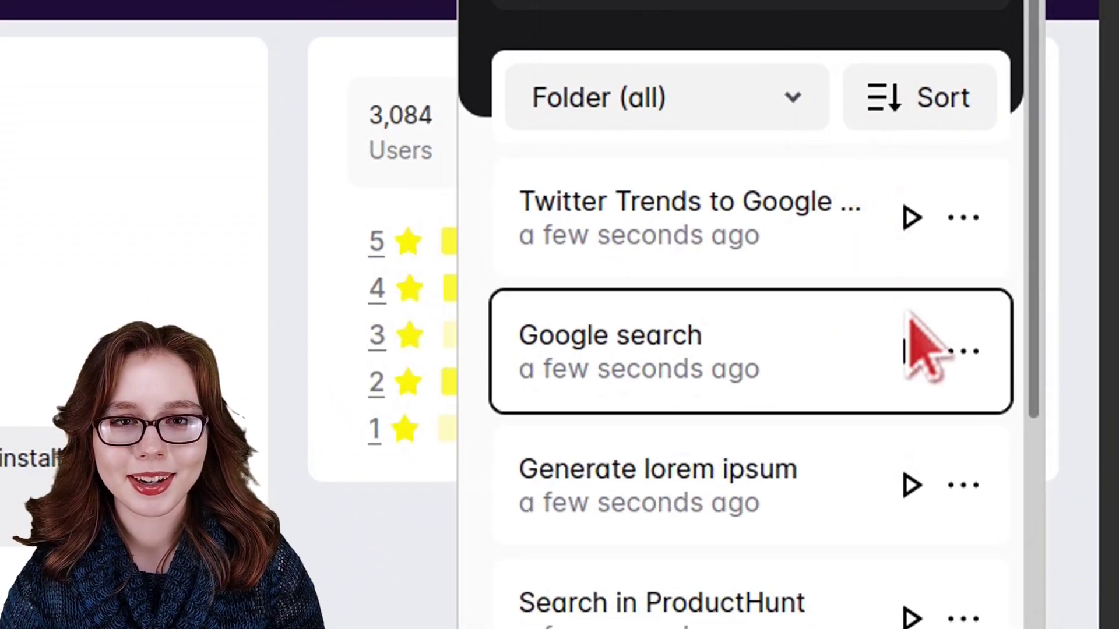
pyautogui.click(910, 351)
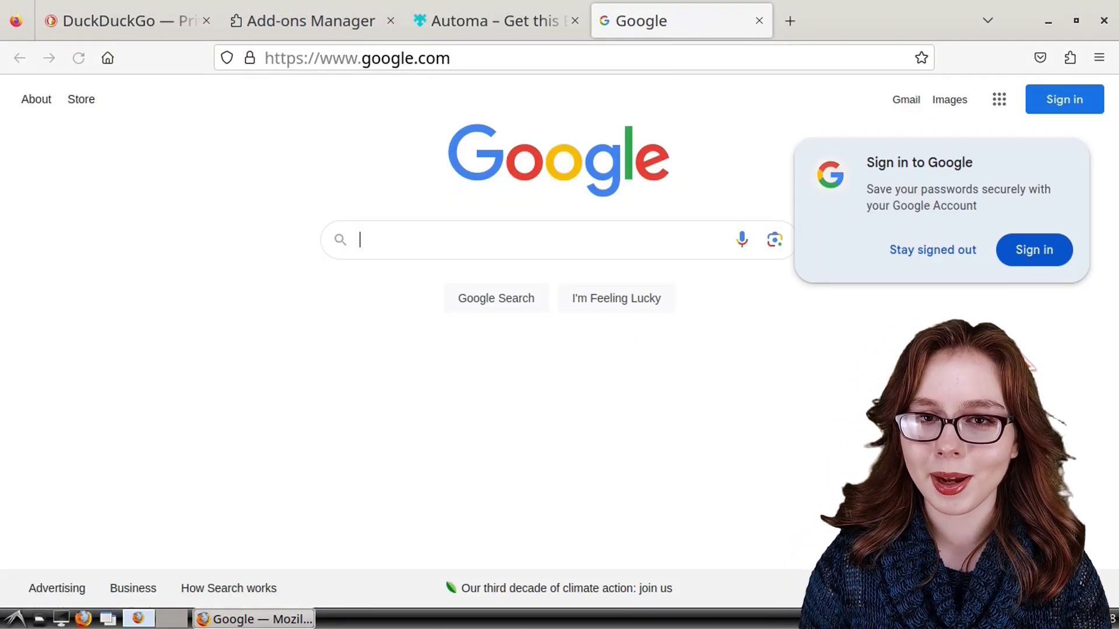
pyautogui.write('Automa Extension')
pyautogui.press('Return')
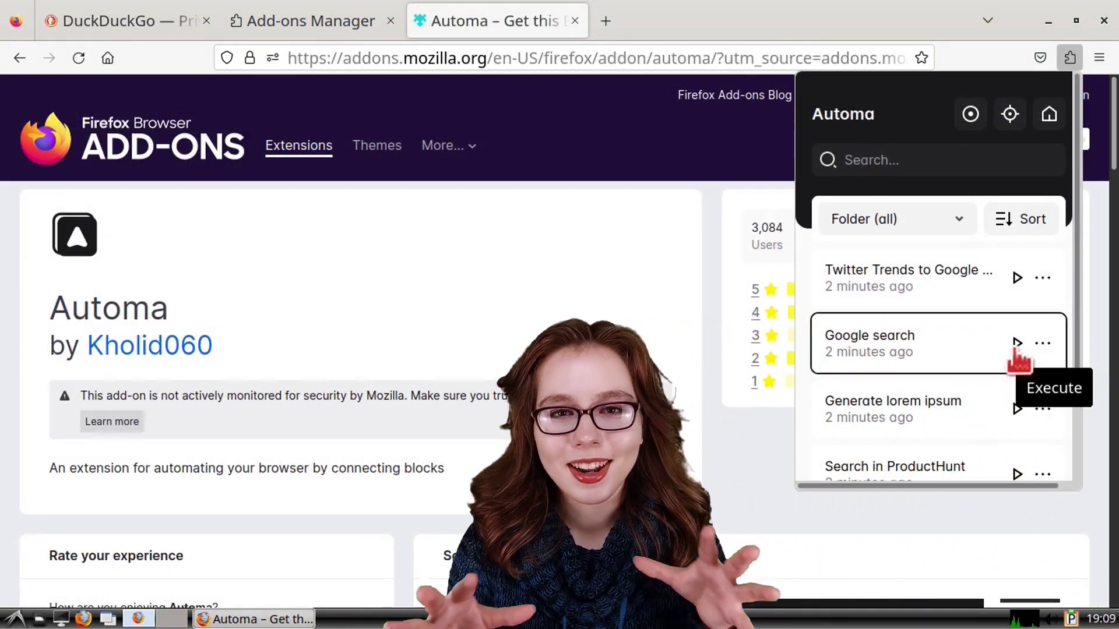
pyautogui.click(1015, 350)
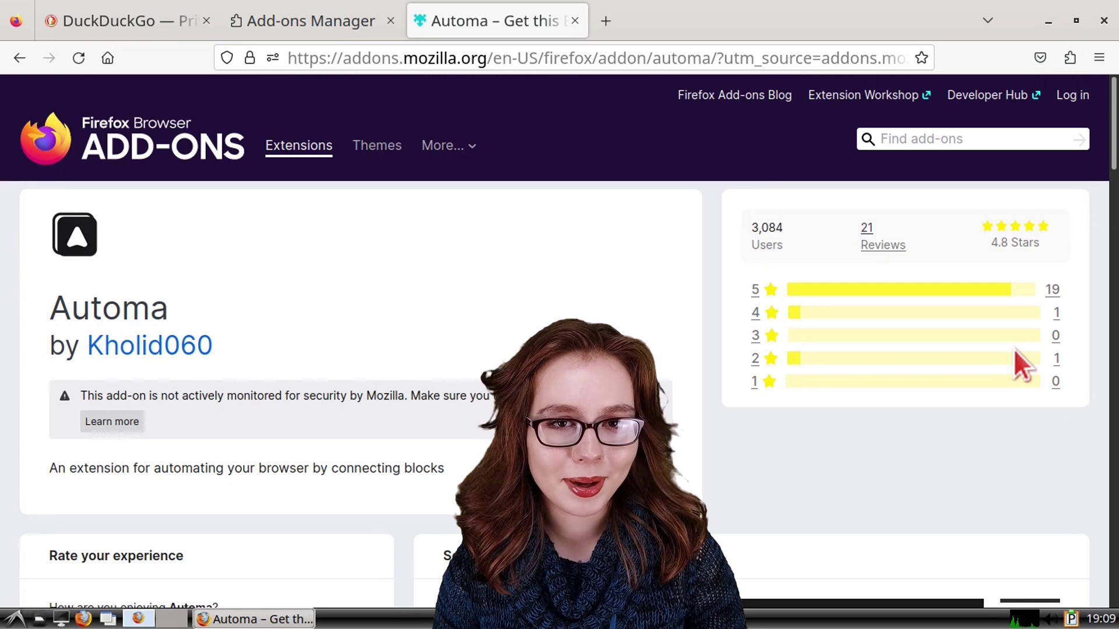
# Set Firefox's history to Remember history under Privacy & Security and restart the browser
pyautogui.click(1099, 57)
pyautogui.click(938, 565)
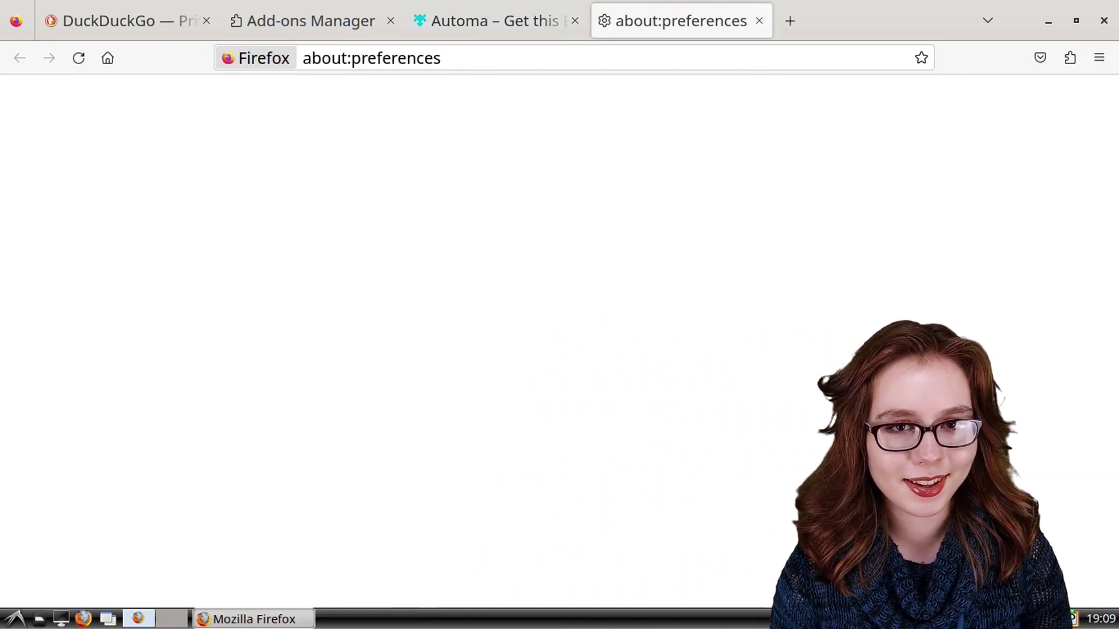
pyautogui.click(146, 265)
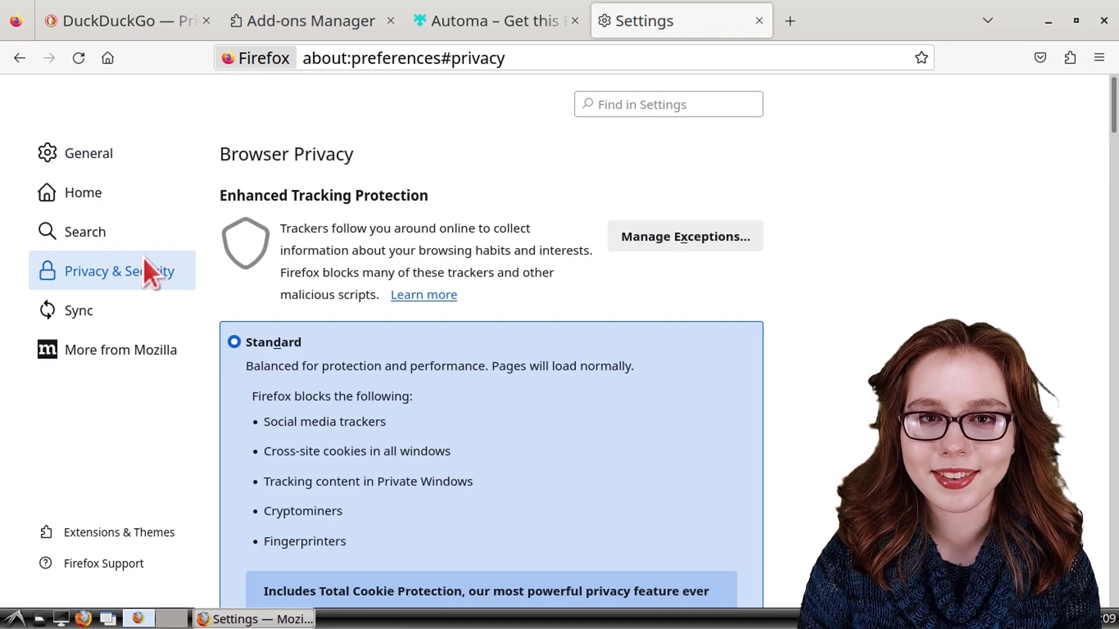
pyautogui.scroll(-2, 842, 348)
pyautogui.scroll(-20, 841, 346)
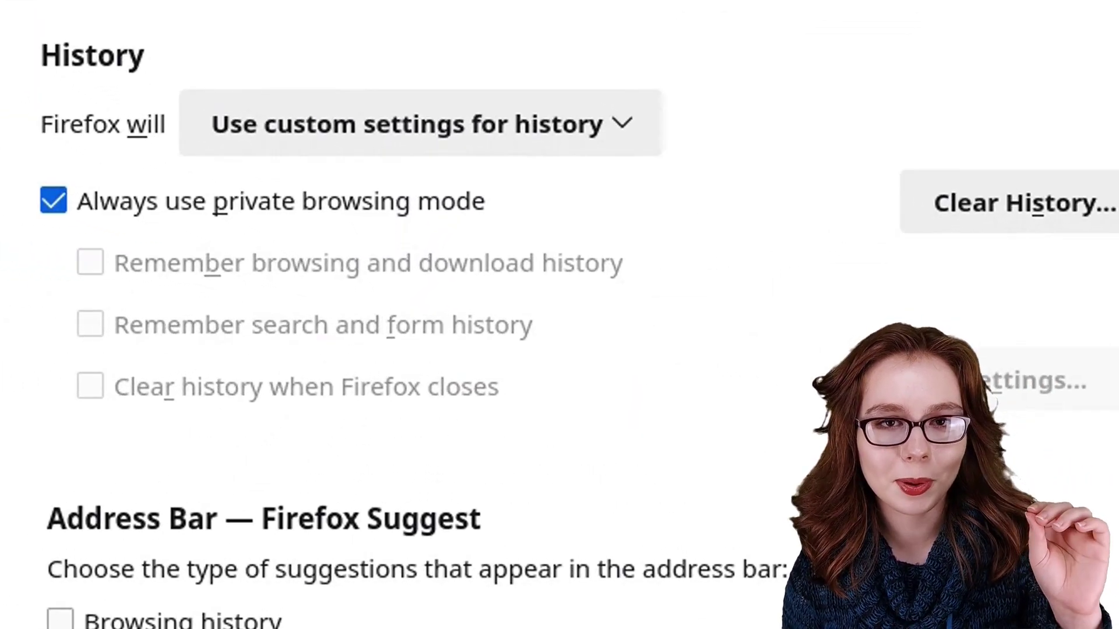
pyautogui.click(624, 148)
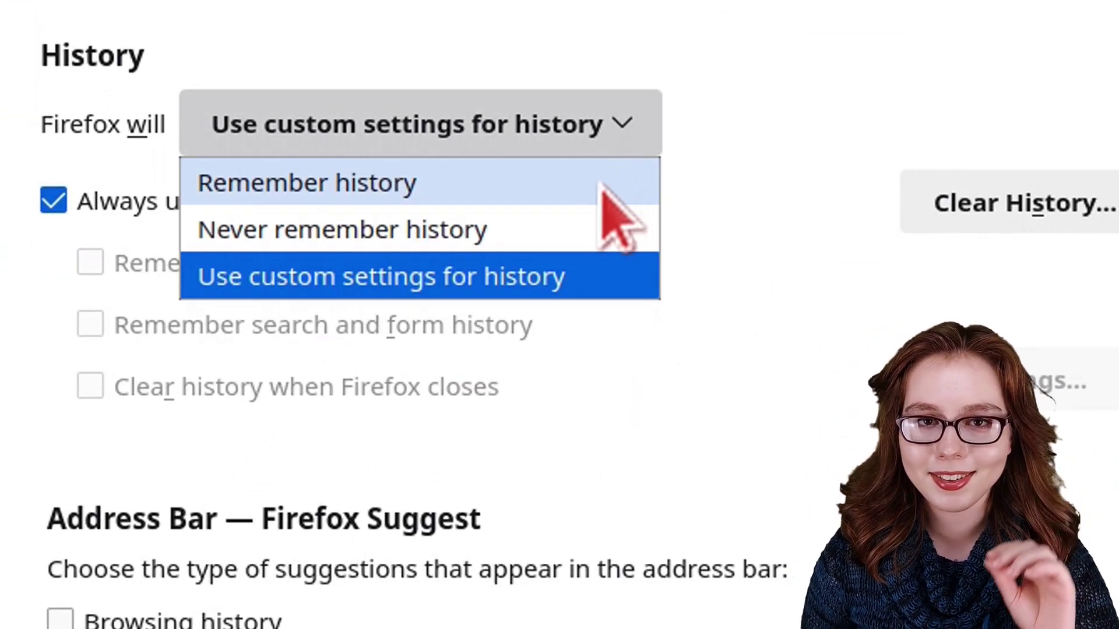
pyautogui.click(606, 188)
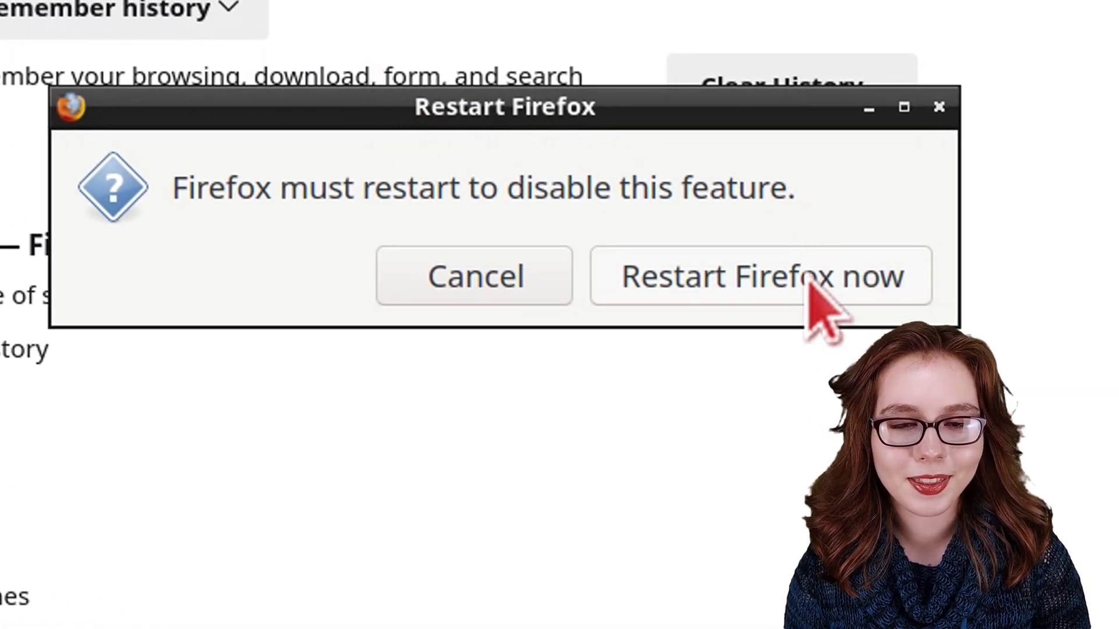
pyautogui.click(769, 296)
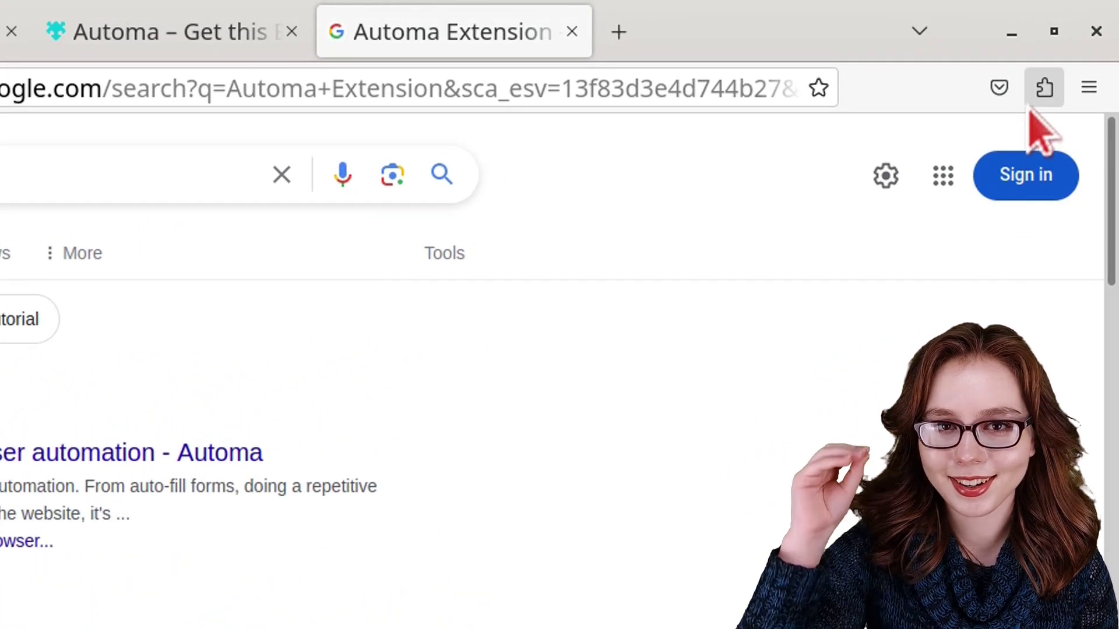
# Re-enable the Automa extension in Manage extensions and open its popup of saved workflows
pyautogui.click(1036, 99)
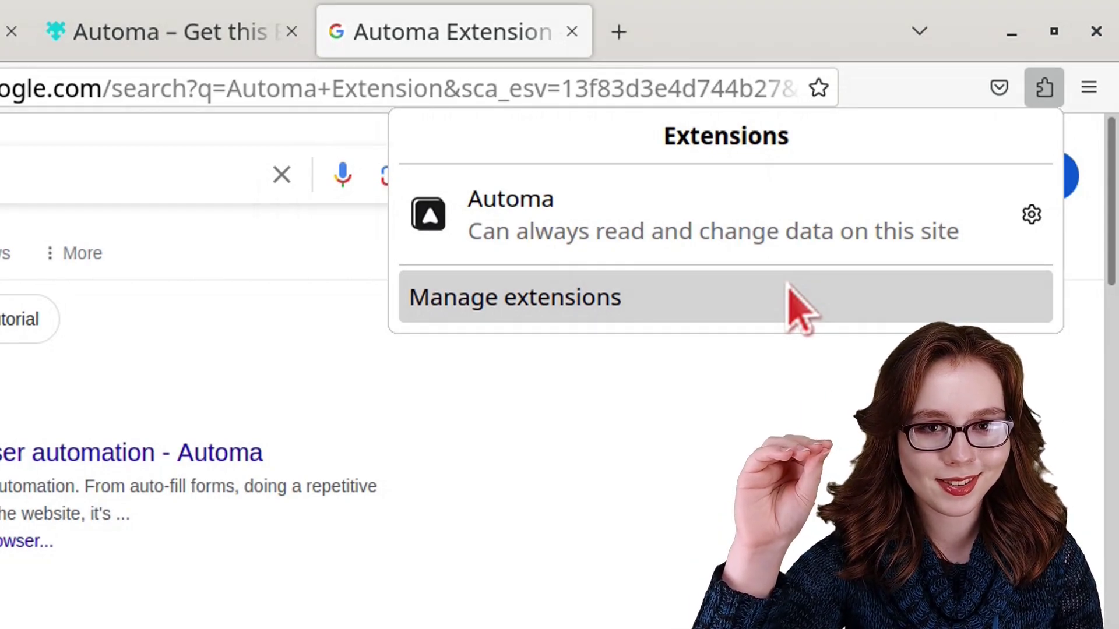
pyautogui.click(787, 287)
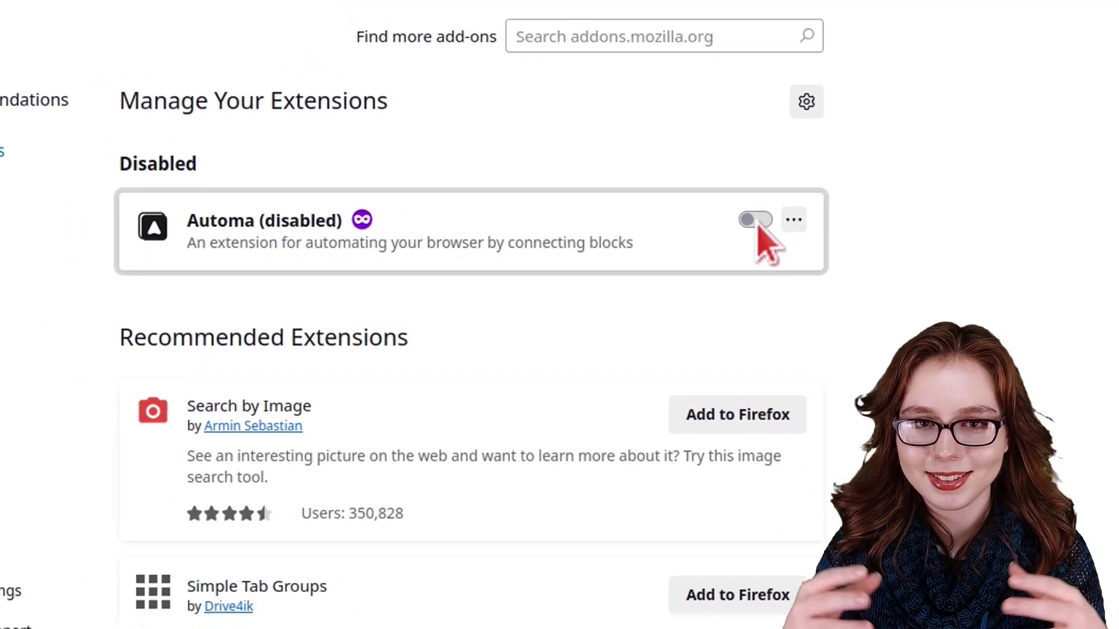
pyautogui.click(790, 199)
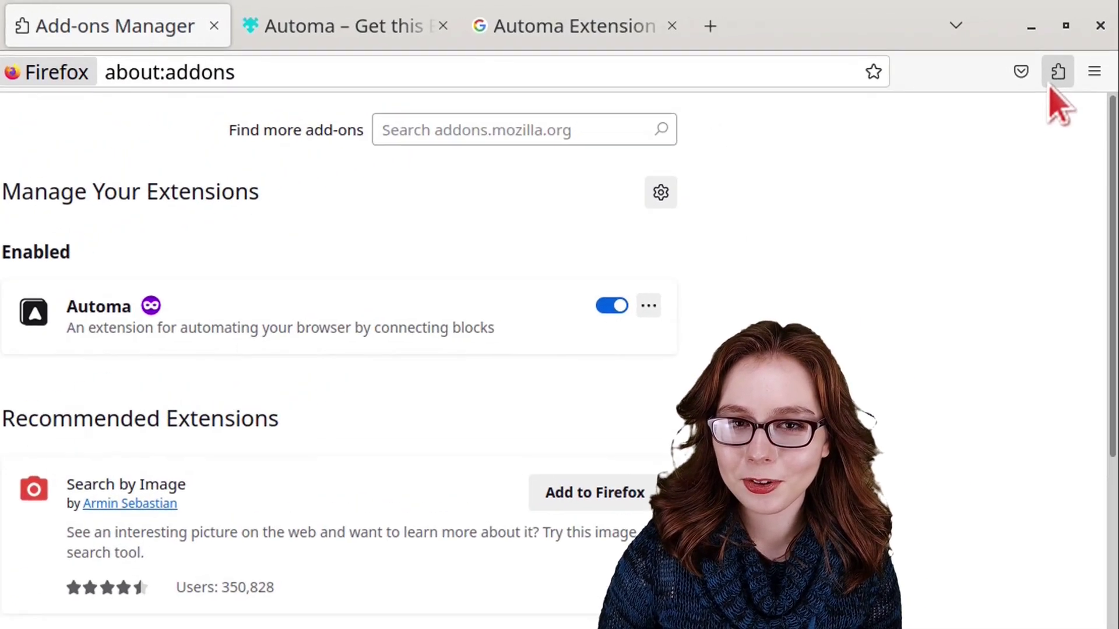
pyautogui.click(1050, 81)
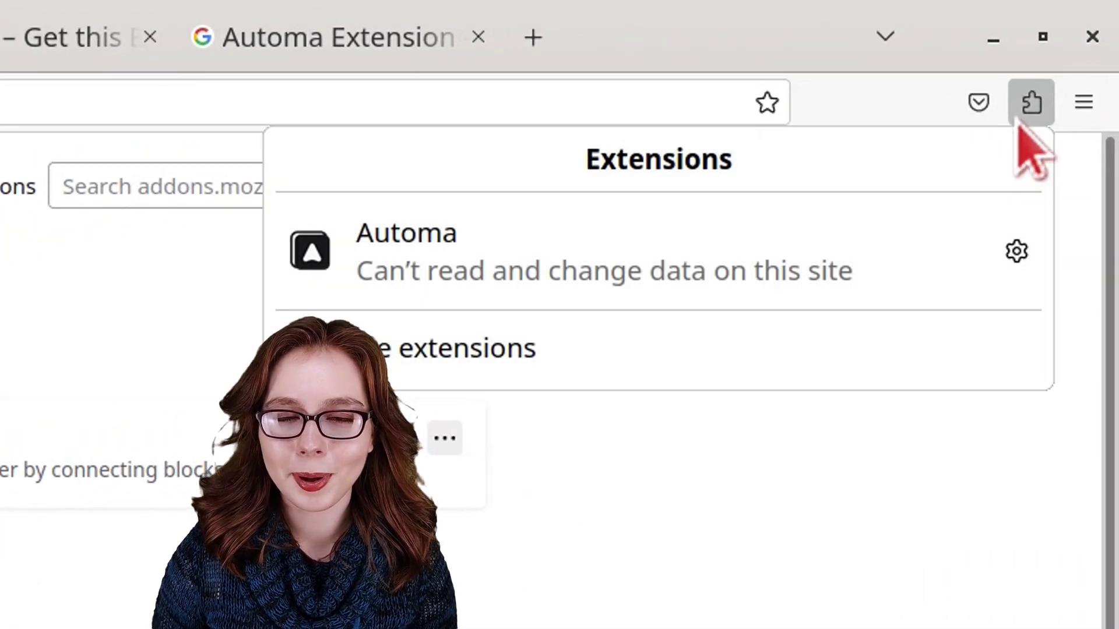
pyautogui.click(824, 196)
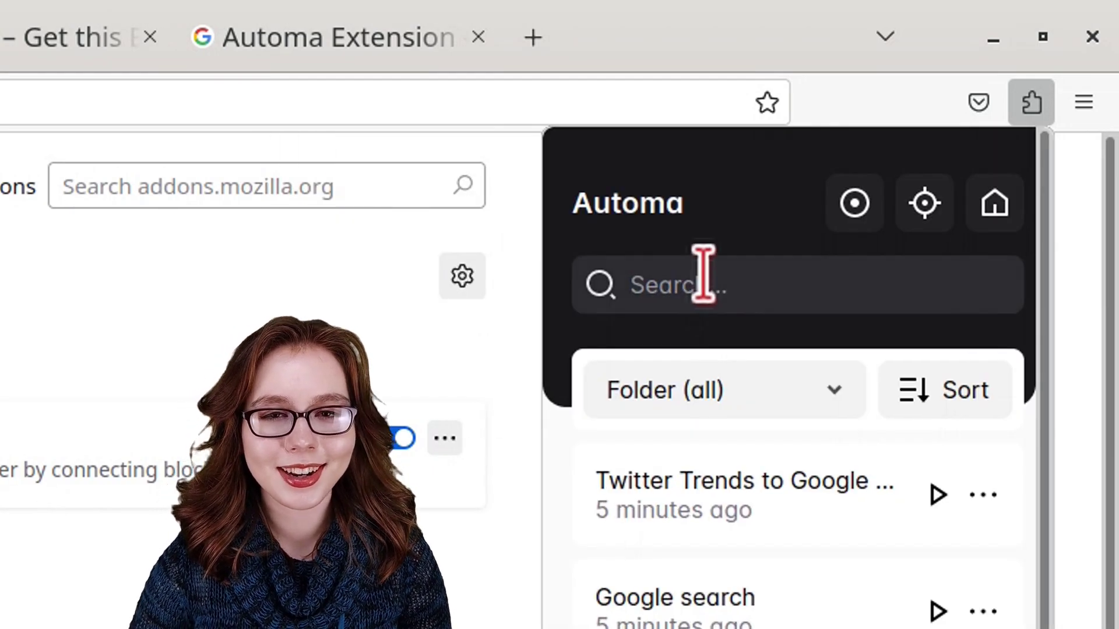
# Open the maximized Automa dashboard and load the Google search workflow into the editor
pyautogui.click(995, 219)
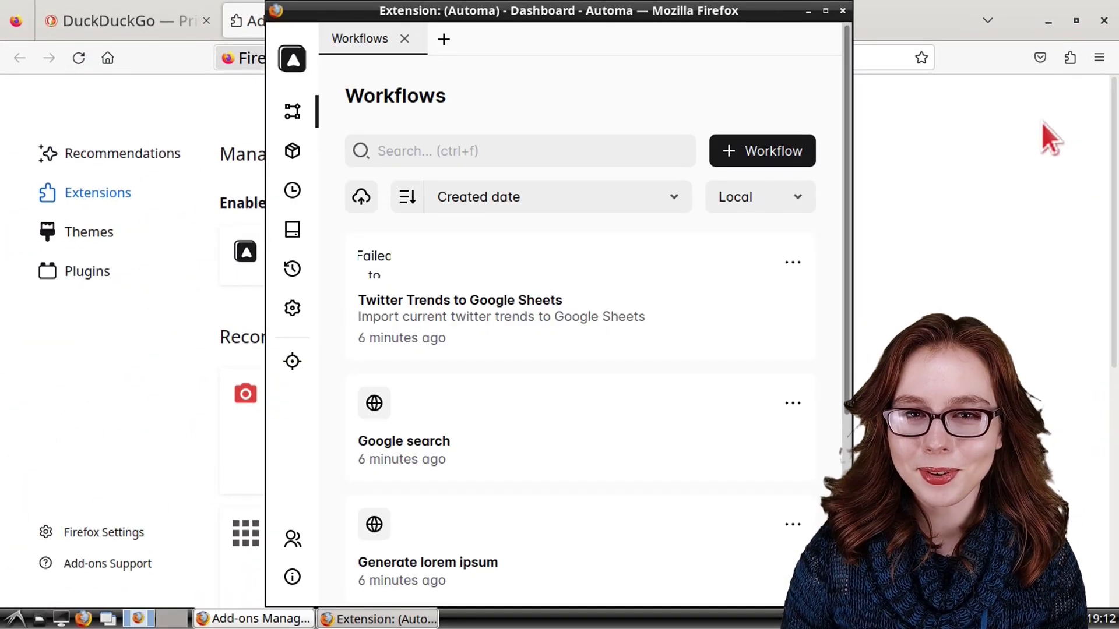
pyautogui.click(826, 13)
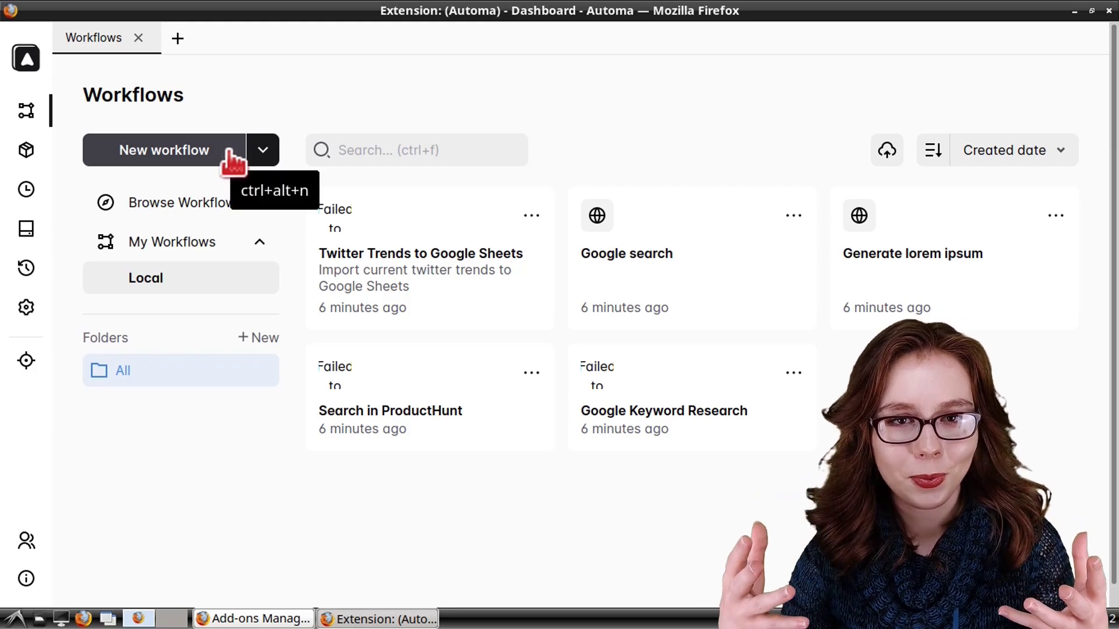
pyautogui.click(639, 273)
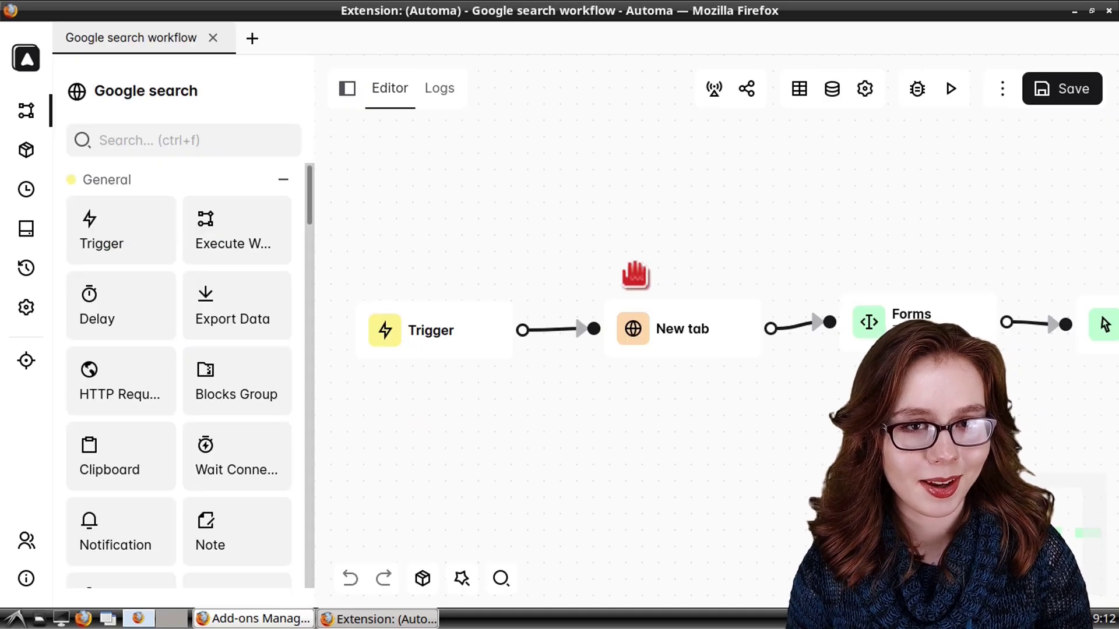
pyautogui.moveTo(633, 266); pyautogui.dragTo(676, 260)
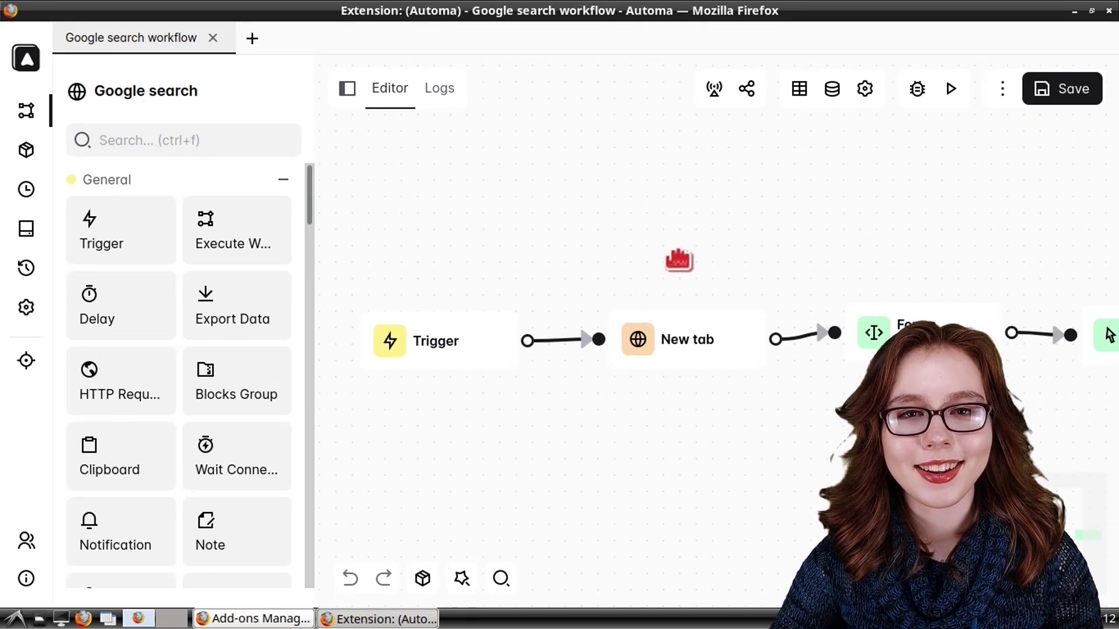
pyautogui.moveTo(27, 549)
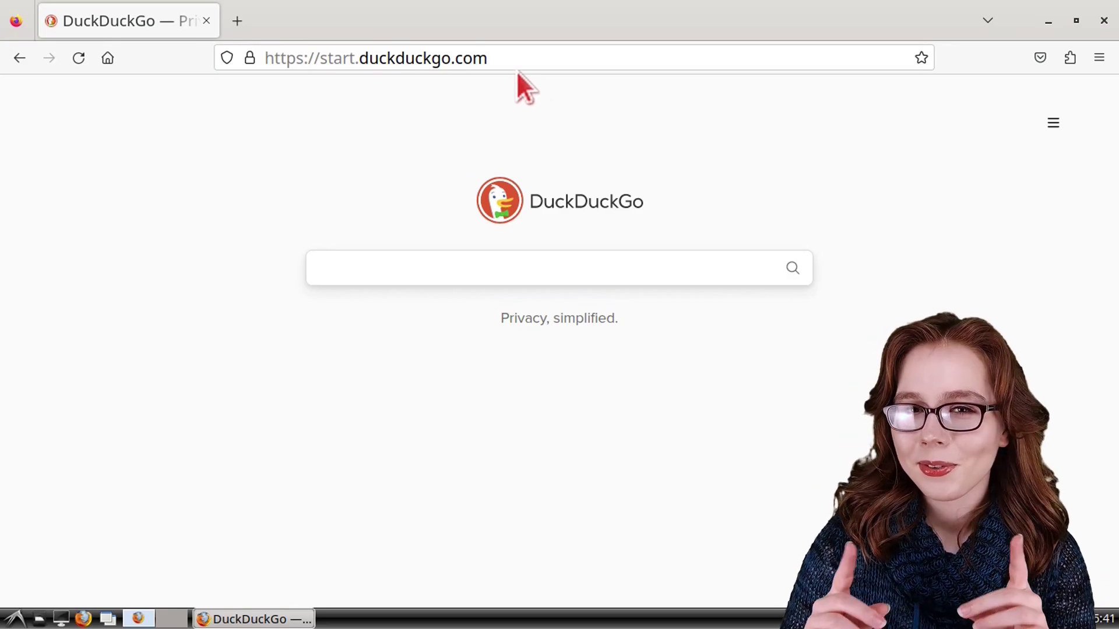
# Browse from file:/// through usr, share, doc and c++-annotations to open cplusplusus.pdf
pyautogui.click(508, 58)
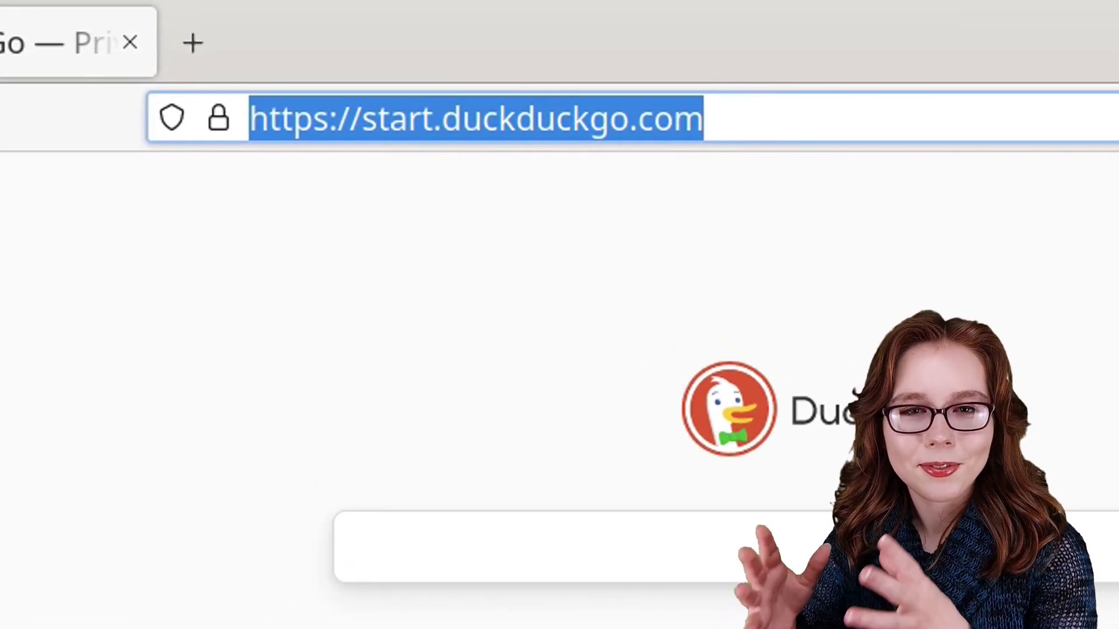
pyautogui.write('file:')
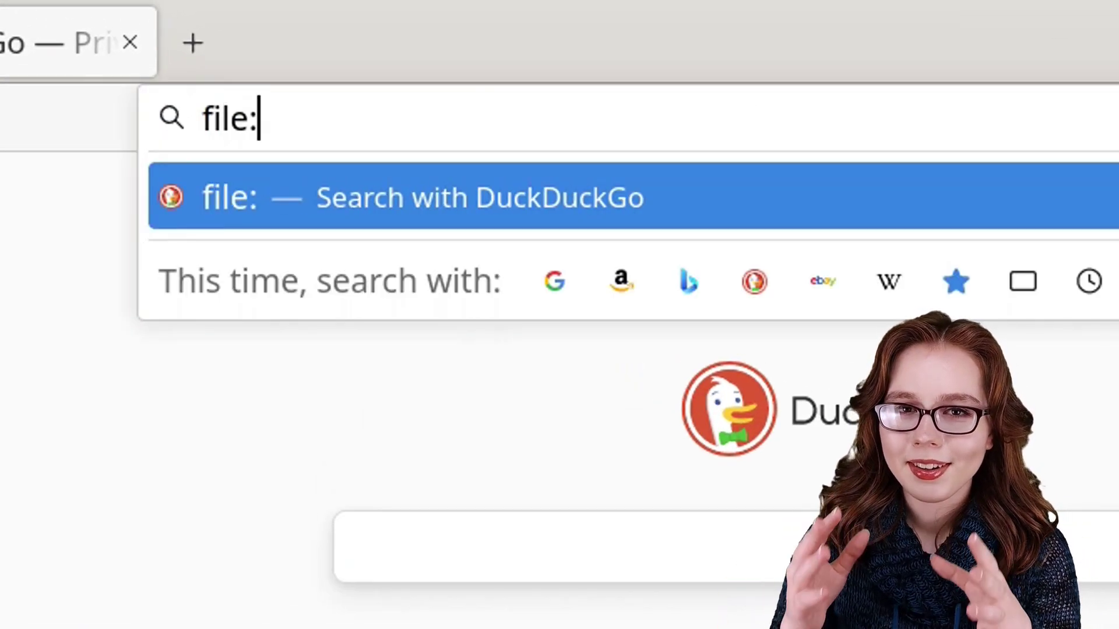
pyautogui.write('///')
pyautogui.press('Return')
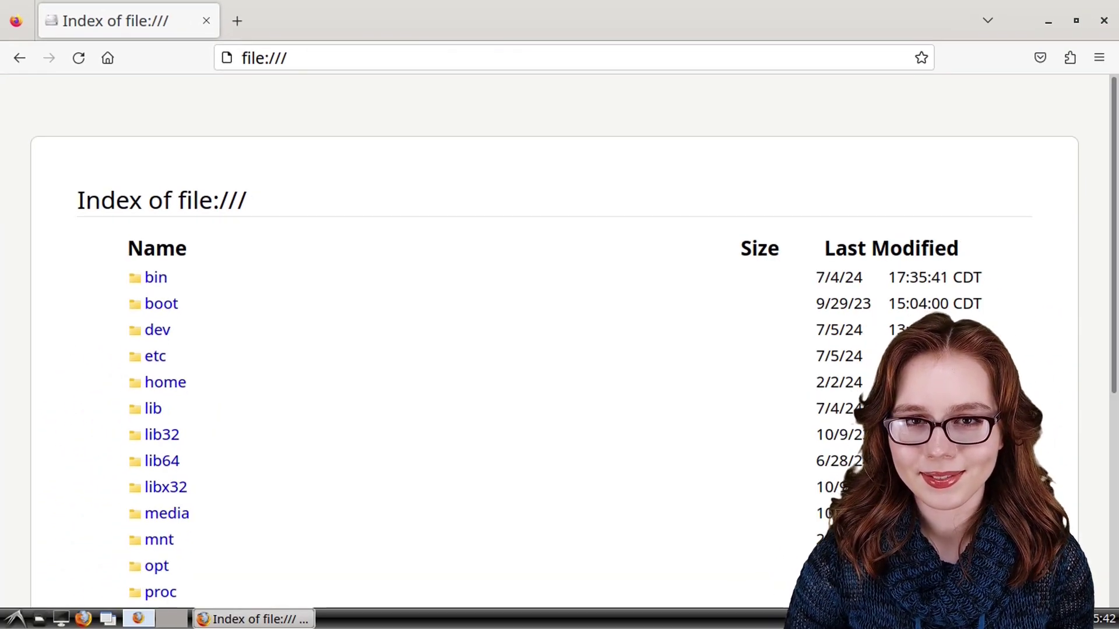
pyautogui.scroll(-4, 165, 466)
pyautogui.click(166, 582)
pyautogui.click(164, 582)
pyautogui.scroll(-8, 314, 484)
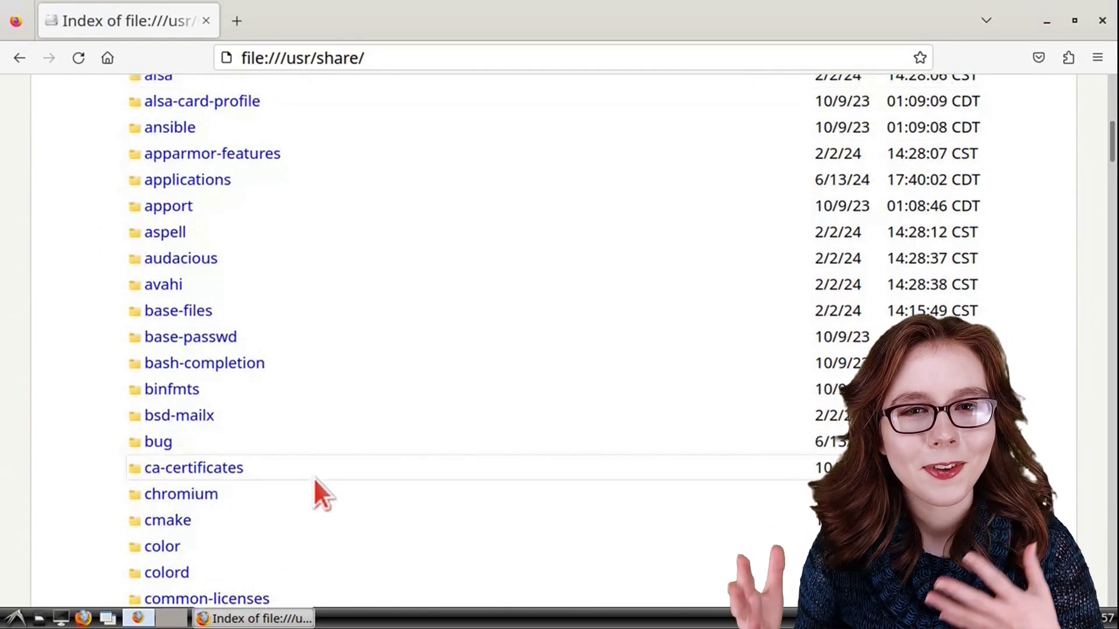
pyautogui.scroll(-8, 314, 477)
pyautogui.click(157, 520)
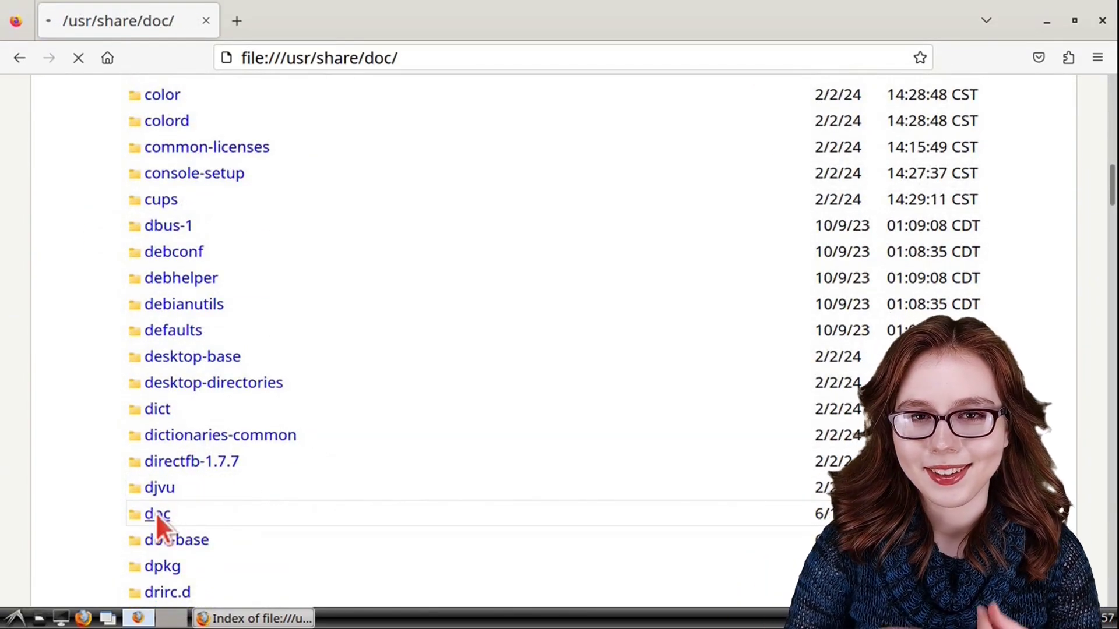
pyautogui.scroll(-8, 371, 483)
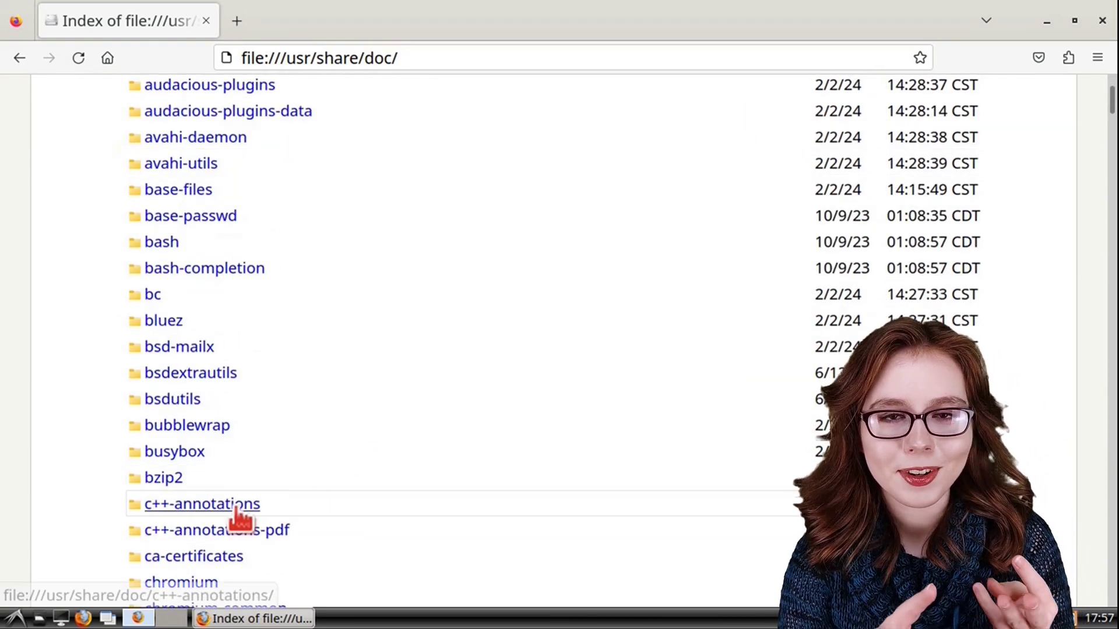
pyautogui.click(236, 507)
pyautogui.click(217, 343)
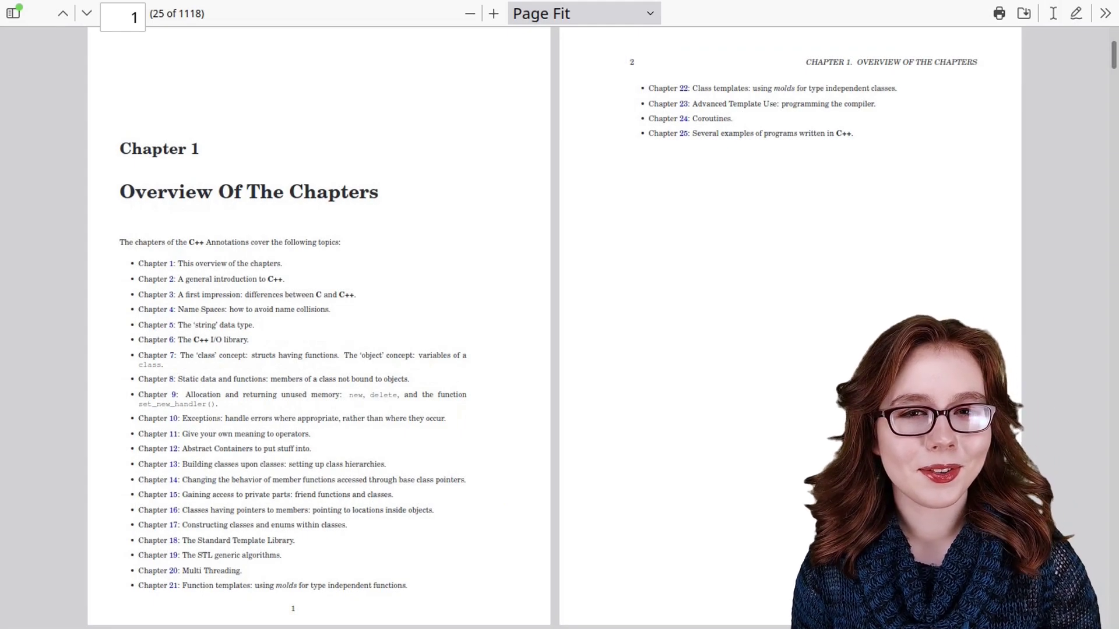
# Page forward through the C++ Annotations PDF, then jump to the Bash guide's Special Characters chapter
pyautogui.press('pagedown')
pyautogui.press('pagedown')
pyautogui.press('pagedown')
pyautogui.press('pagedown')
pyautogui.press('pagedown')
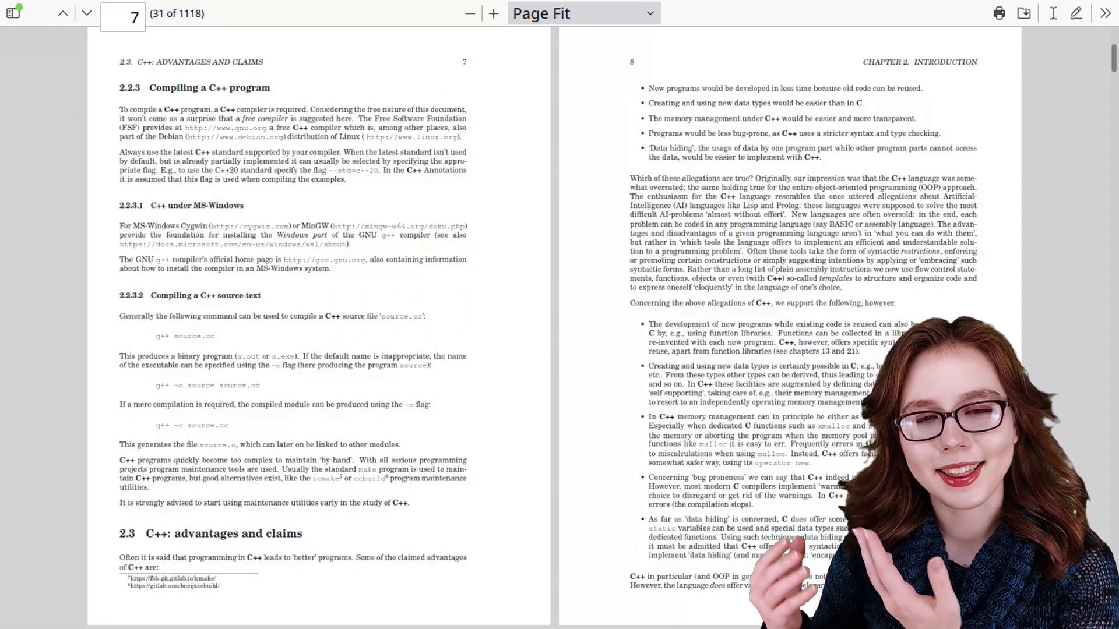
pyautogui.press('pagedown')
pyautogui.press('pagedown')
pyautogui.press('pagedown')
pyautogui.press('pagedown')
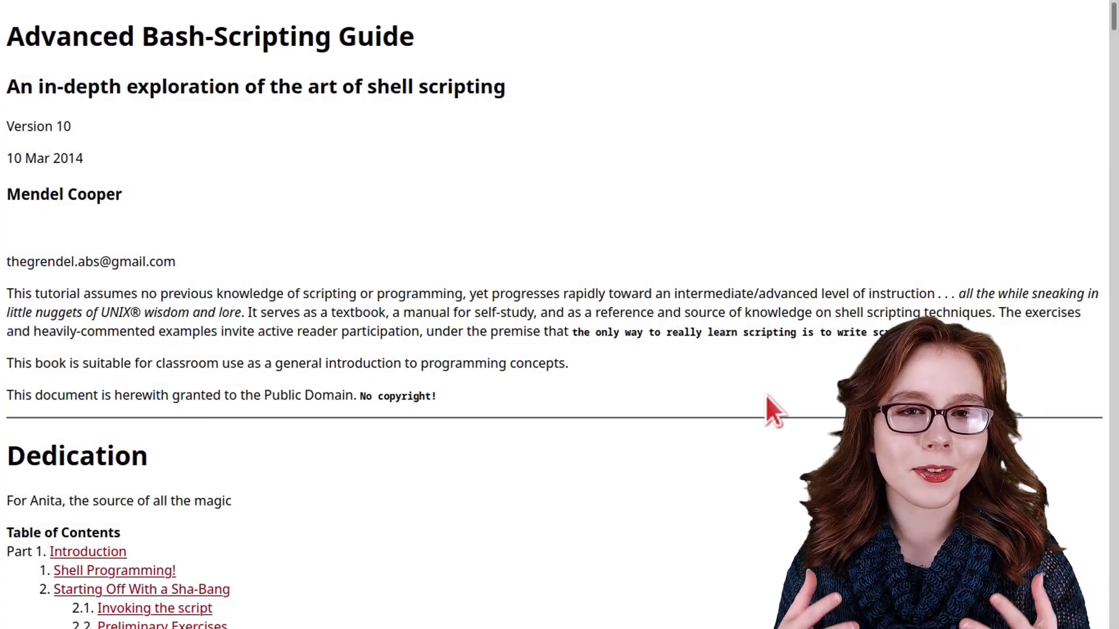
pyautogui.scroll(-5, 765, 394)
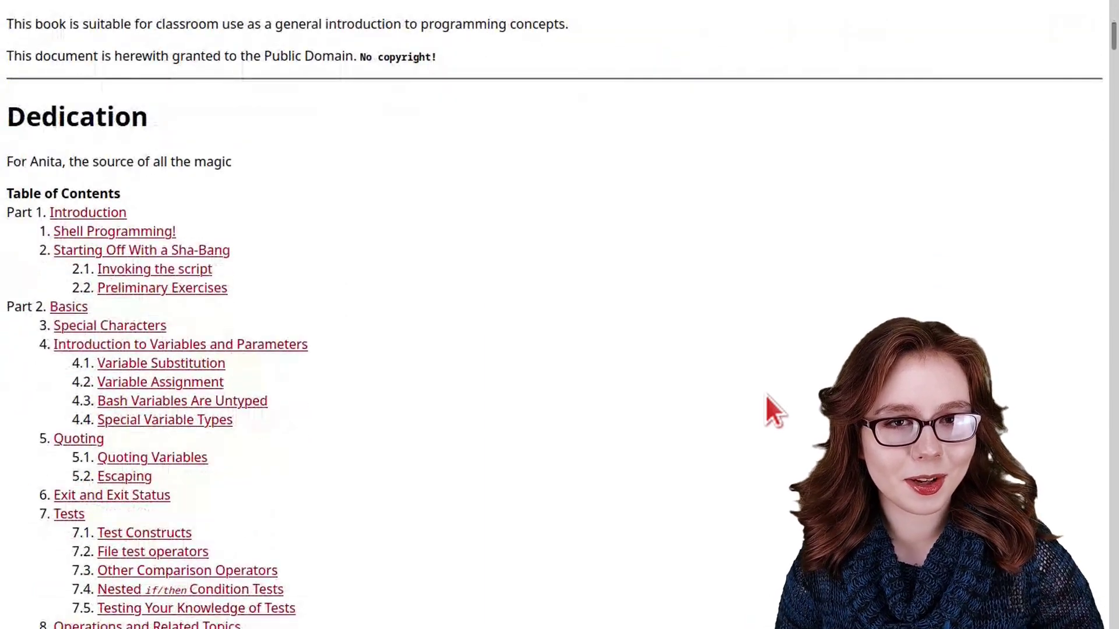
pyautogui.click(117, 325)
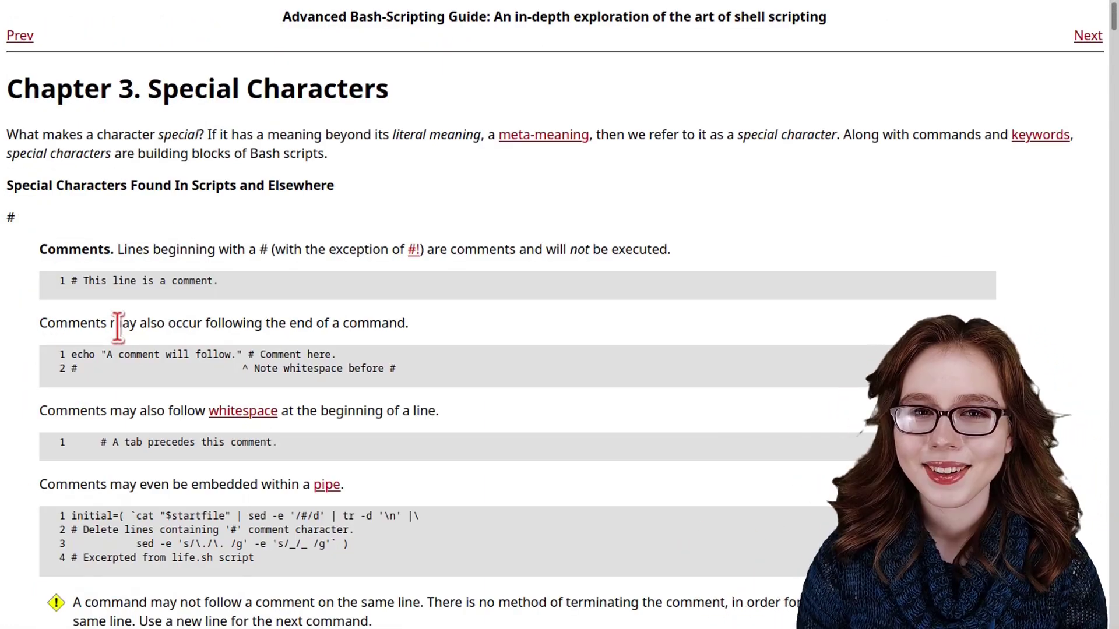
pyautogui.scroll(-4, 117, 326)
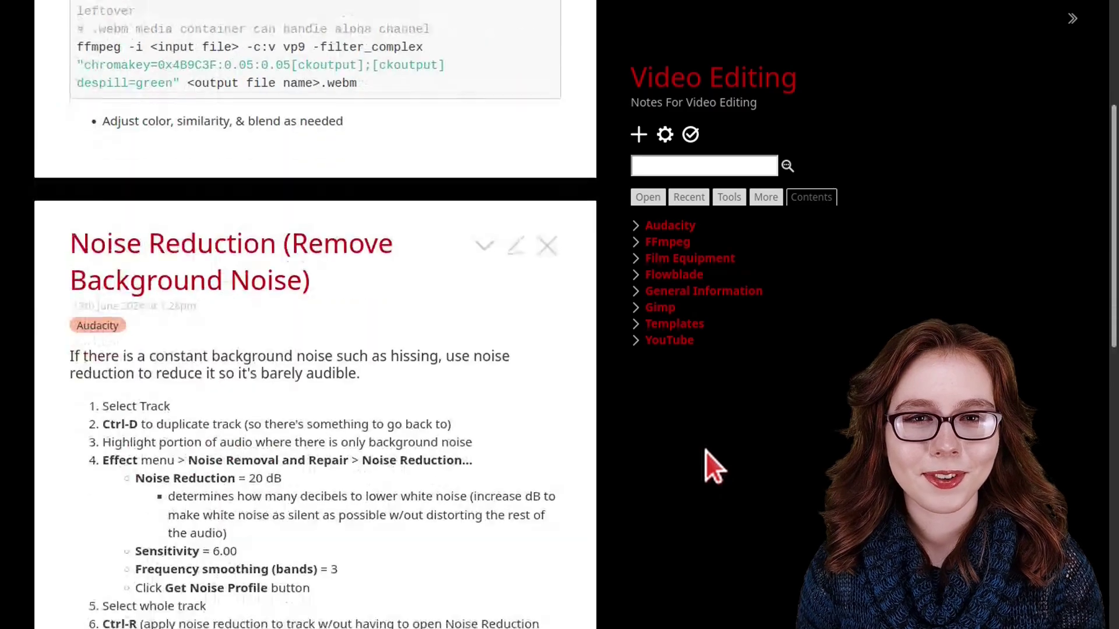
# Scroll up and down through the Noise Reduction note's steps and spectrogram
pyautogui.scroll(-3, 705, 451)
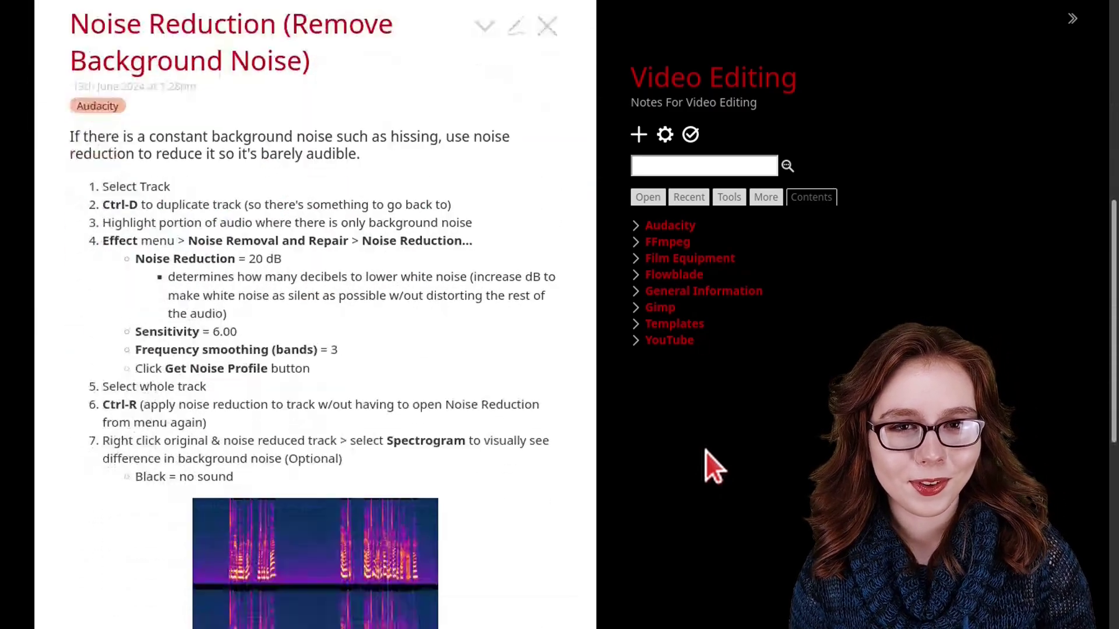
pyautogui.scroll(-6, 705, 451)
pyautogui.scroll(6, 705, 451)
pyautogui.scroll(-1, 703, 446)
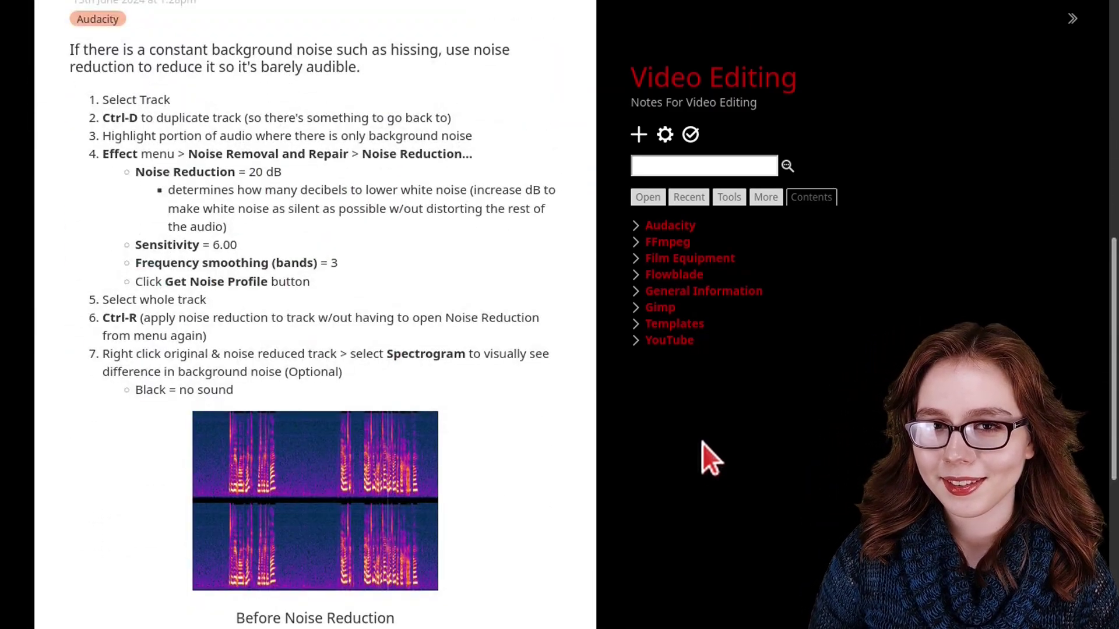
pyautogui.scroll(8, 702, 443)
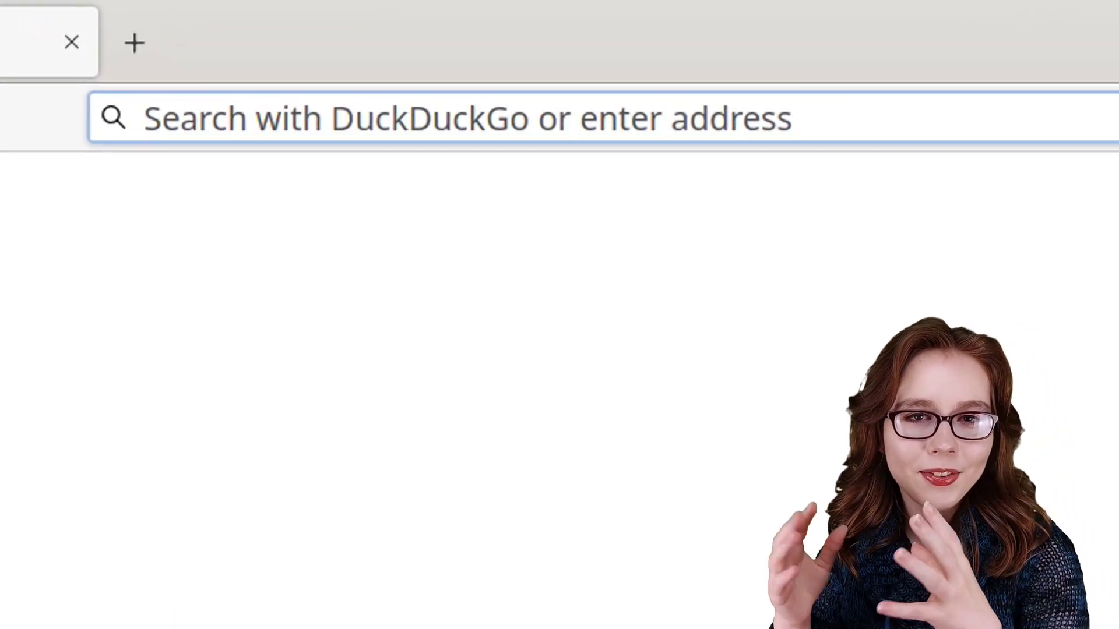
# Reach about:config from the about:about list and accept its risk warning
pyautogui.write('about:about')
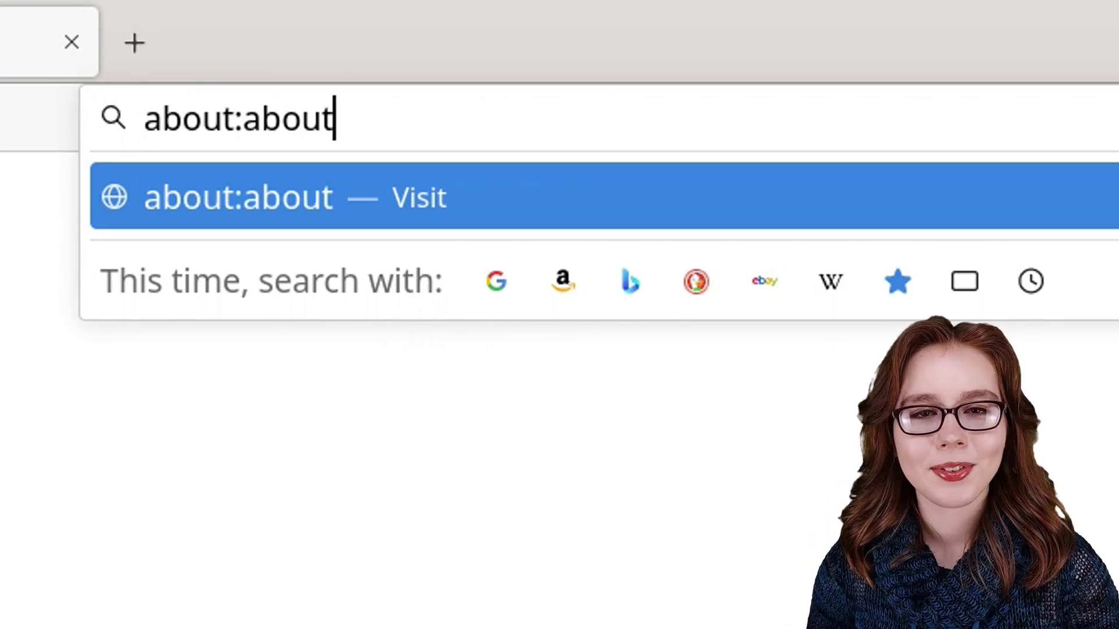
pyautogui.press('Return')
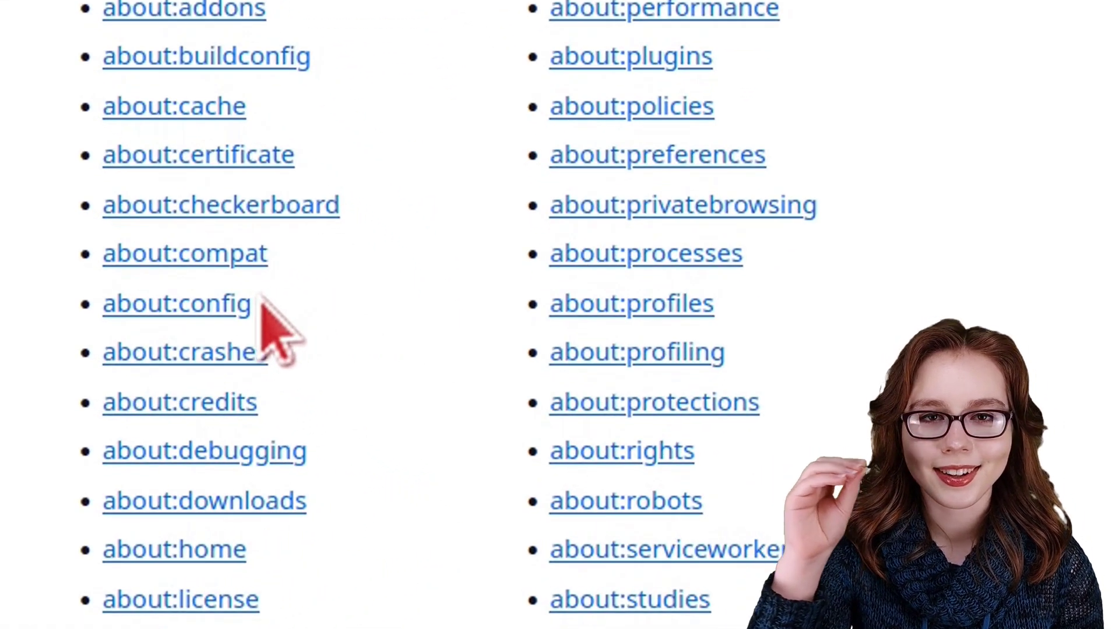
pyautogui.click(235, 312)
pyautogui.click(442, 407)
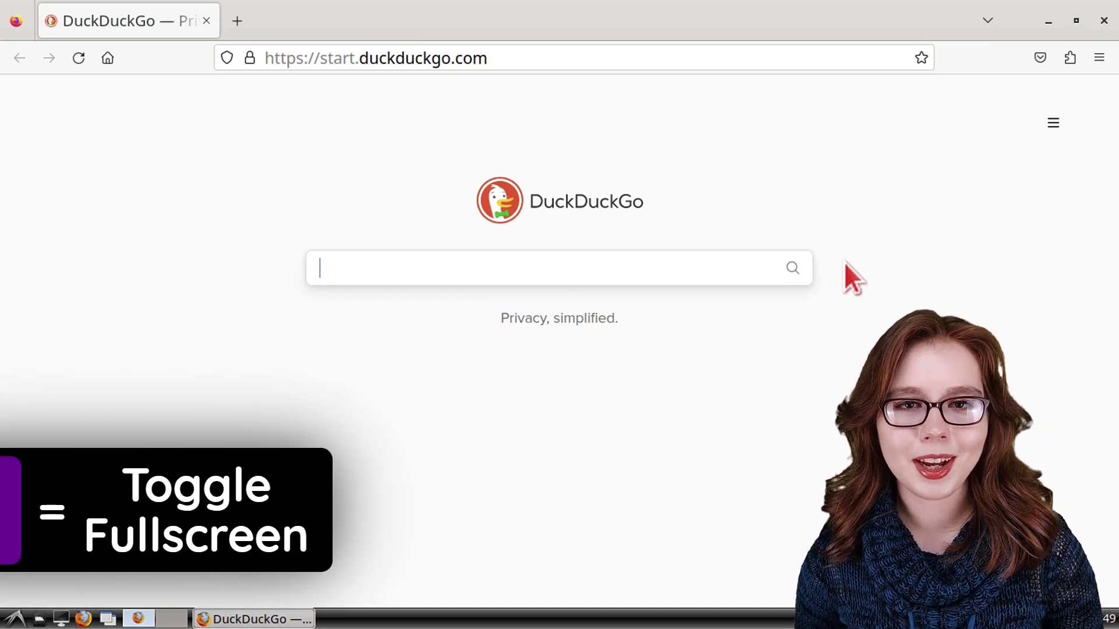
# Toggle fullscreen on and off, then start and cancel bookmarking the DuckDuckGo page
pyautogui.press('super+minus')
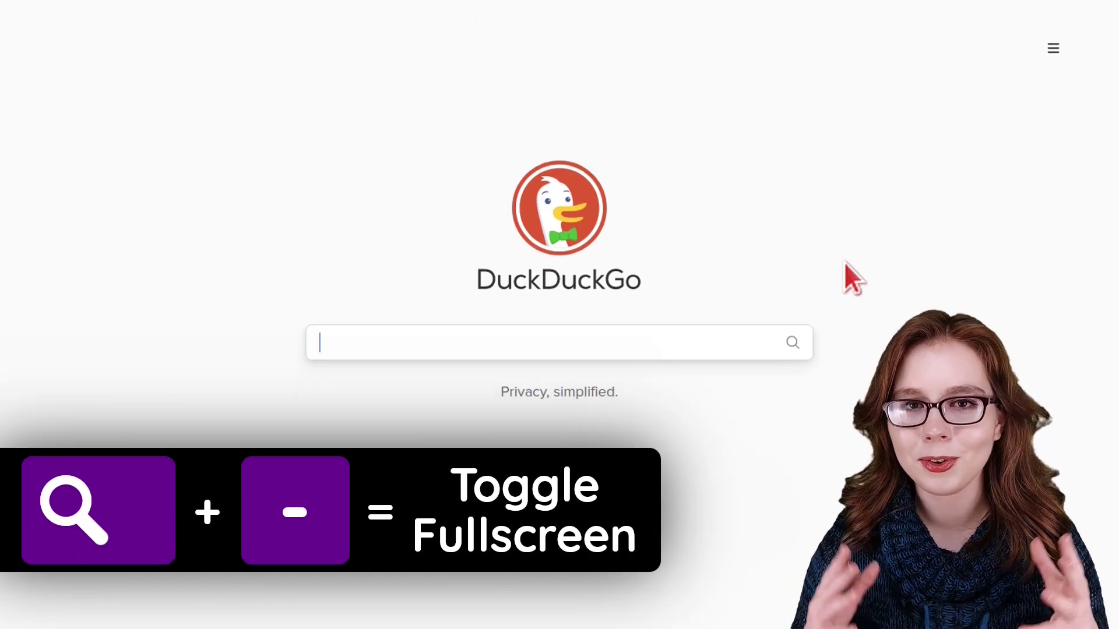
pyautogui.press('super+minus')
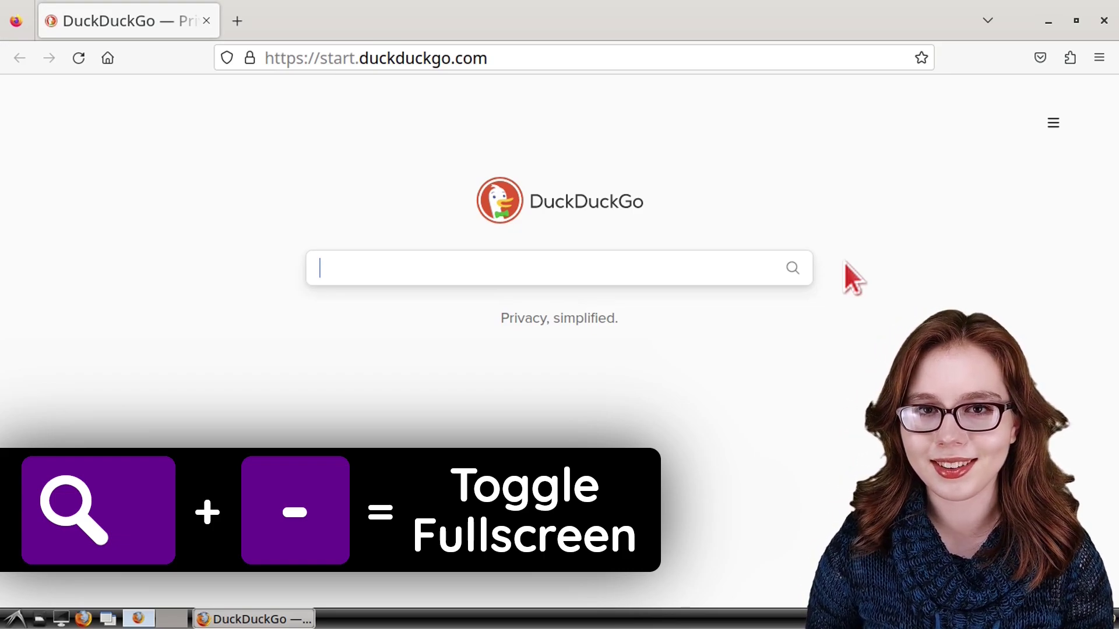
pyautogui.hotkey('ctrl', 'd')
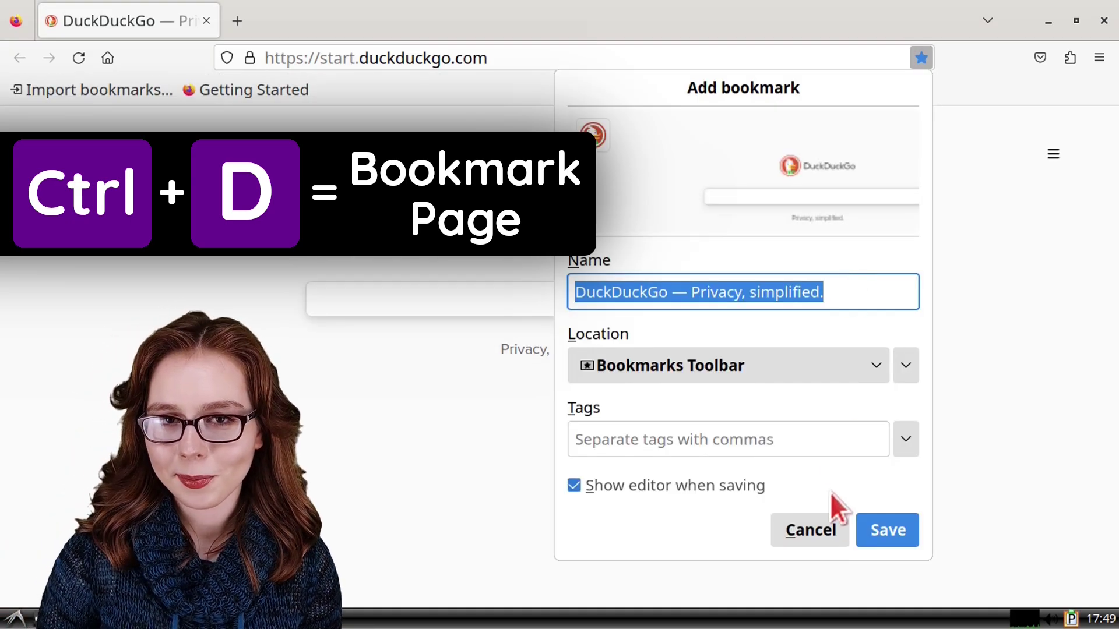
pyautogui.click(831, 524)
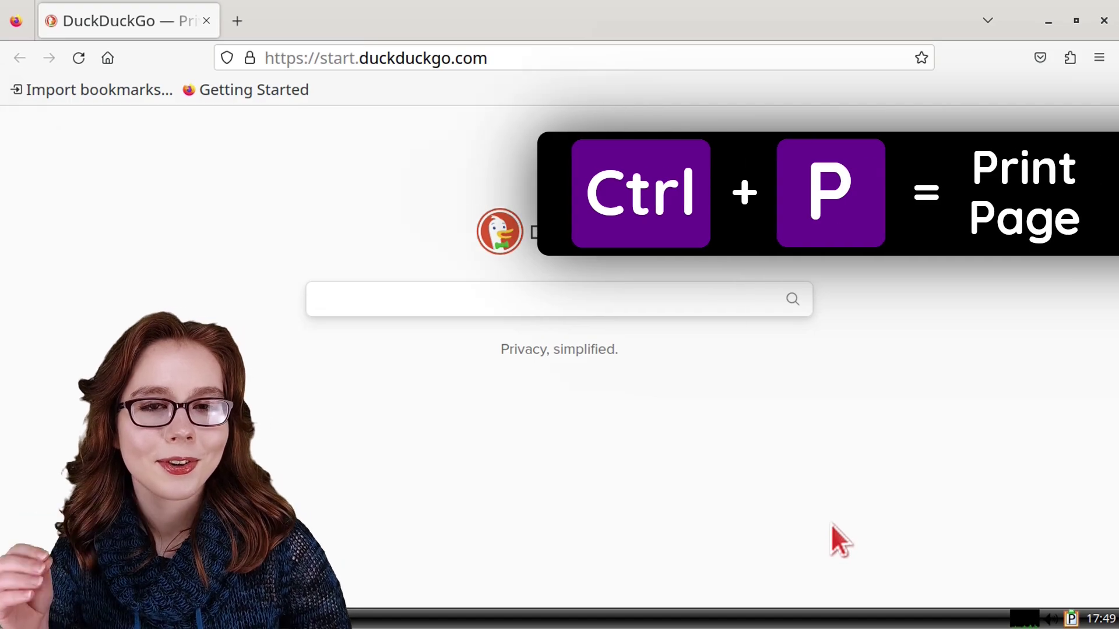
# Open and cancel the page's Print dialog, then bring up Save Page As
pyautogui.hotkey('ctrl', 'p')
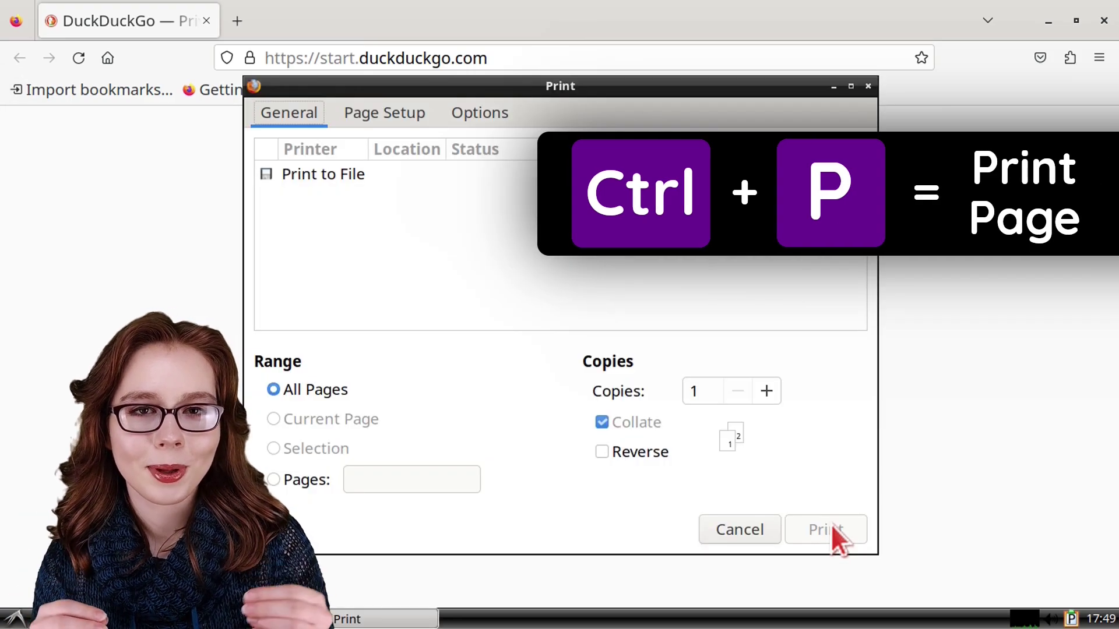
pyautogui.click(760, 530)
pyautogui.hotkey('ctrl', 's')
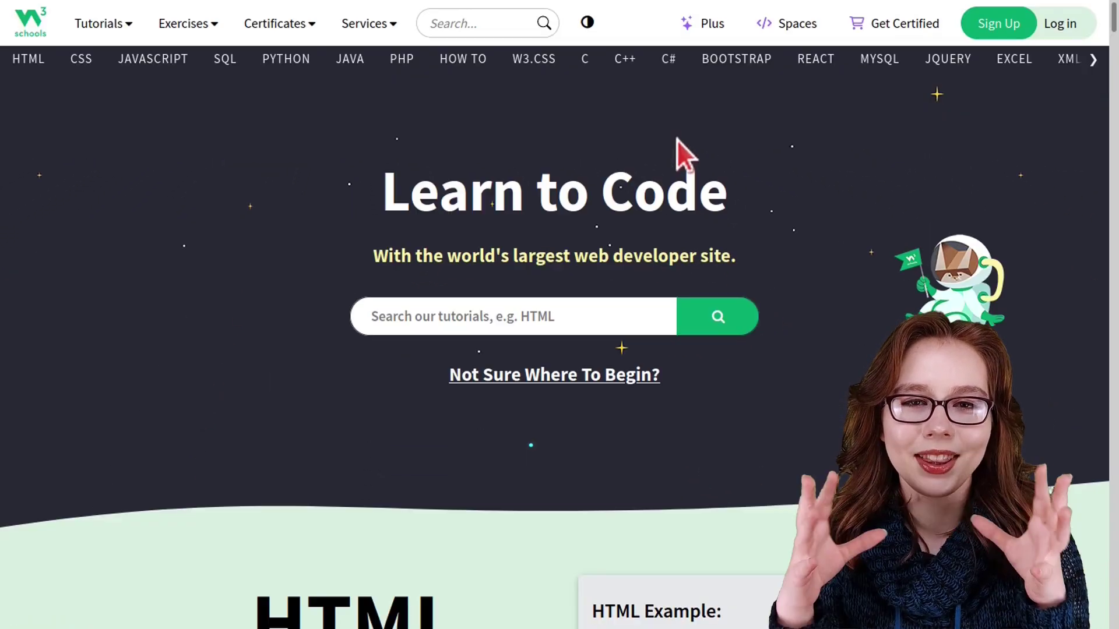
# Scroll down the w3schools home page to its CSS section
pyautogui.scroll(-5, 883, 250)
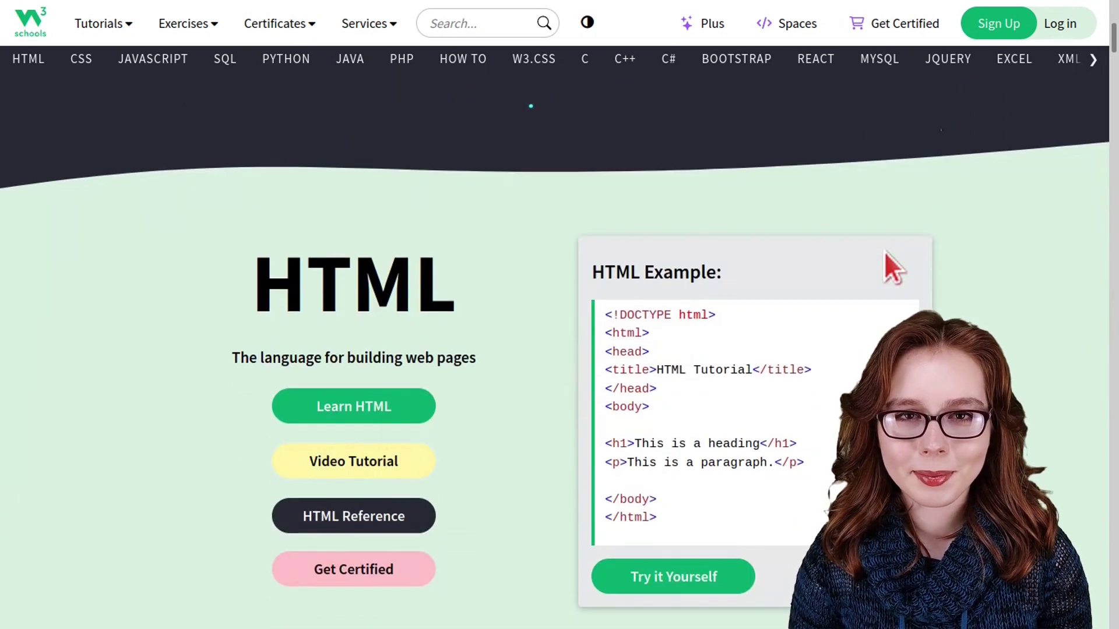
pyautogui.scroll(-9, 883, 251)
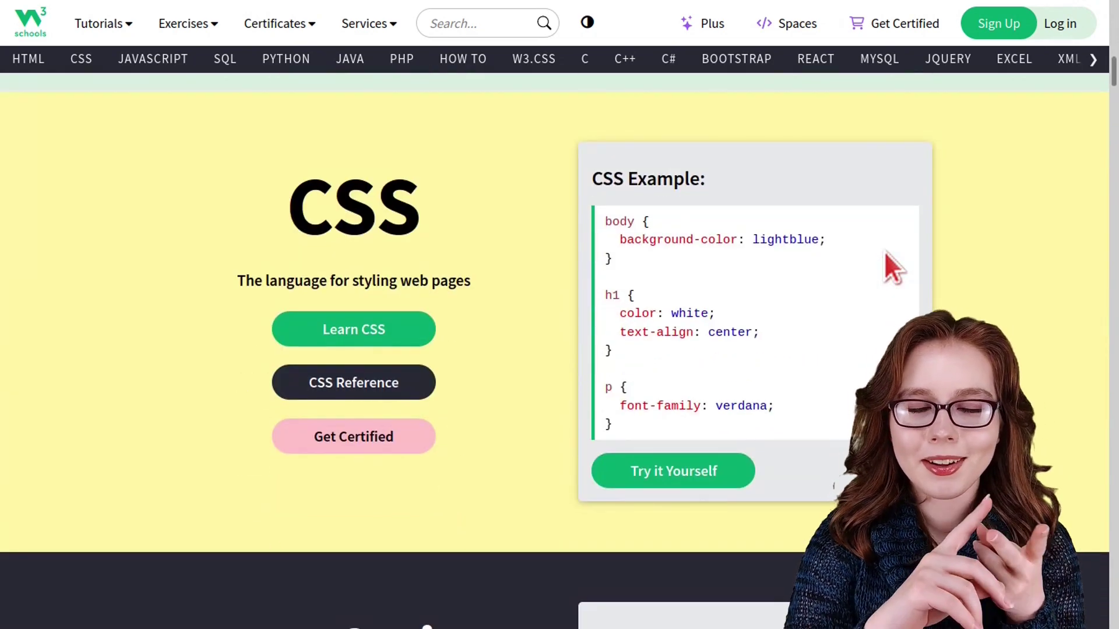
pyautogui.scroll(-5, 883, 250)
pyautogui.scroll(-3, 883, 251)
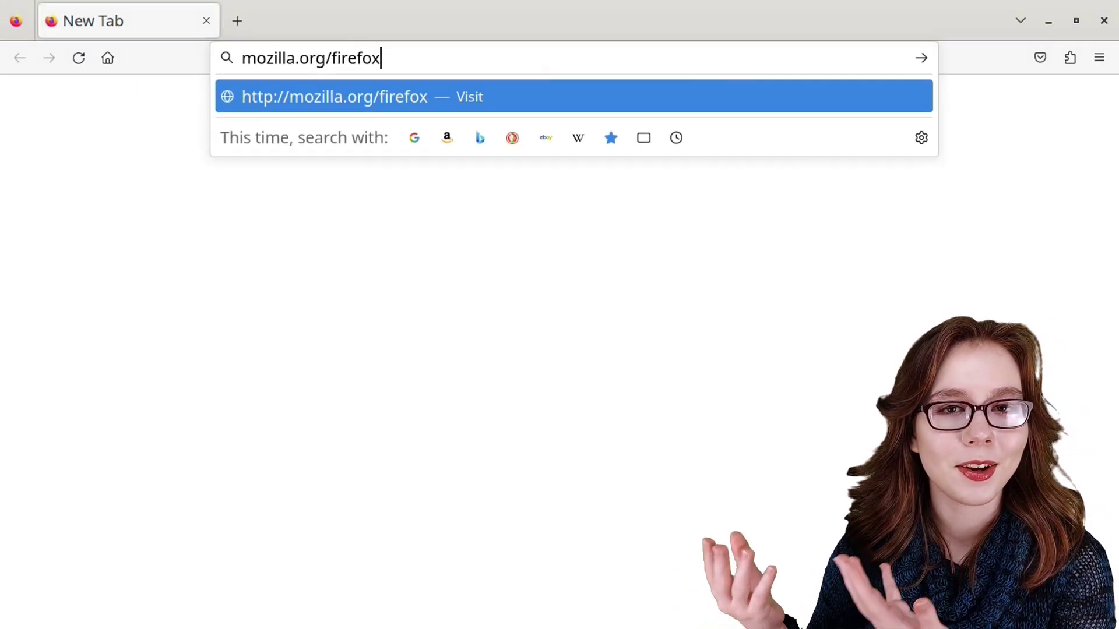
# Browse mozilla.org/firefox and the add-ons site, then run firefox-esr --help in a terminal
pyautogui.press('Return')
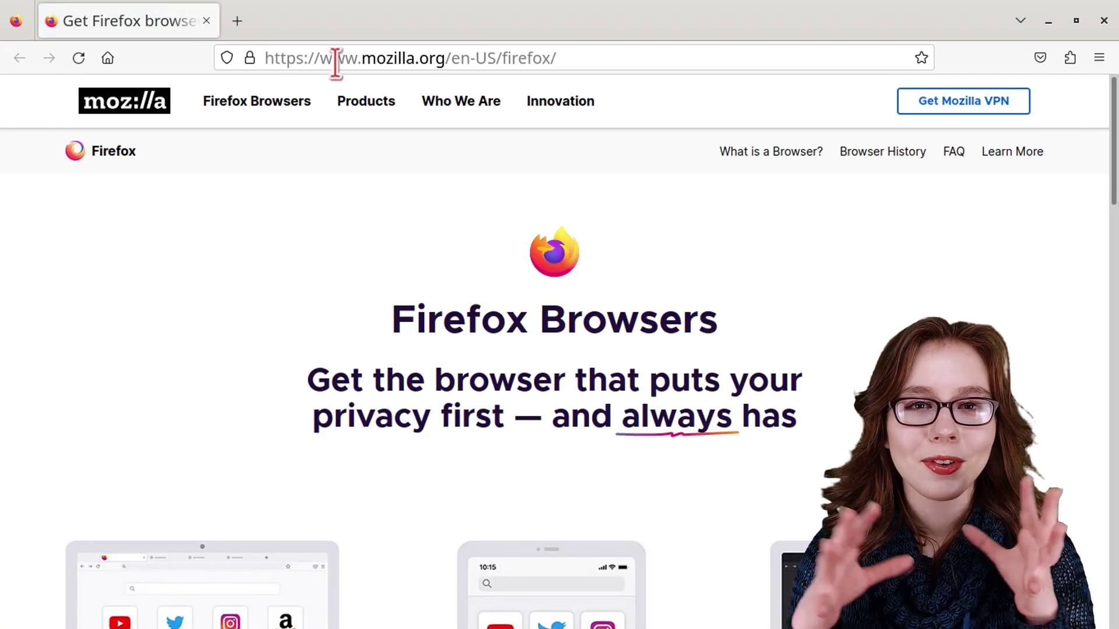
pyautogui.scroll(-7, 347, 76)
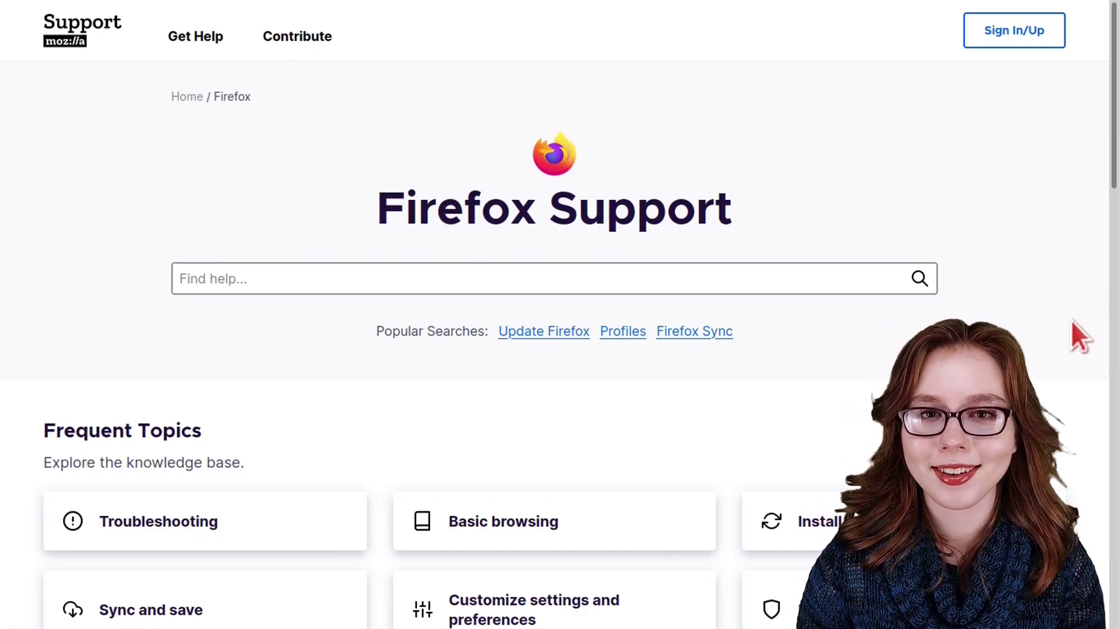
pyautogui.scroll(-5, 1071, 320)
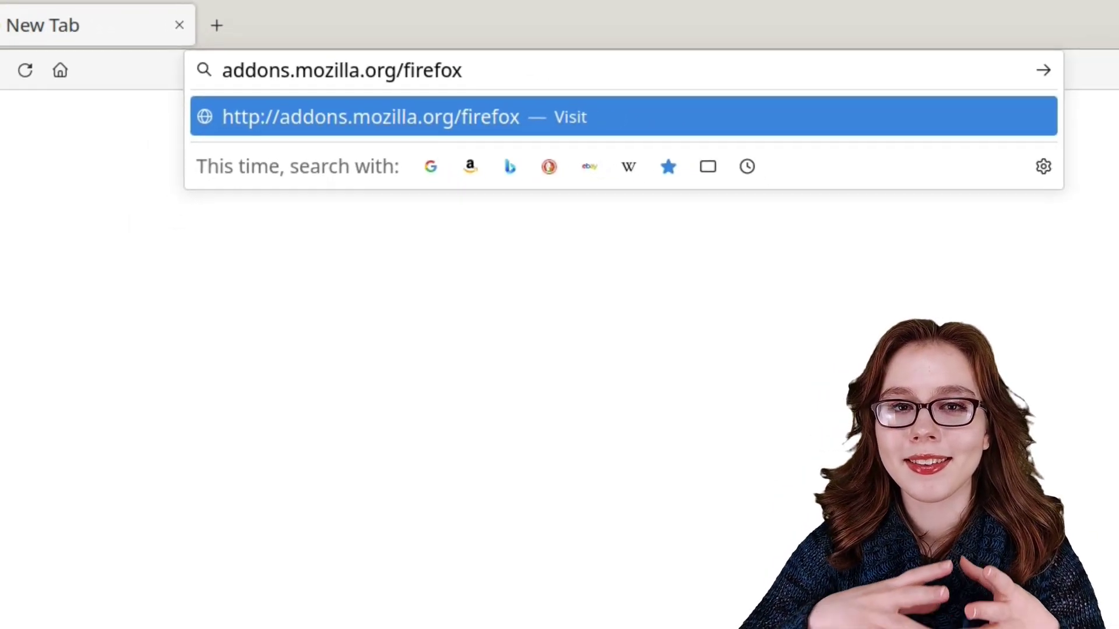
pyautogui.press('Return')
pyautogui.scroll(-5, 824, 279)
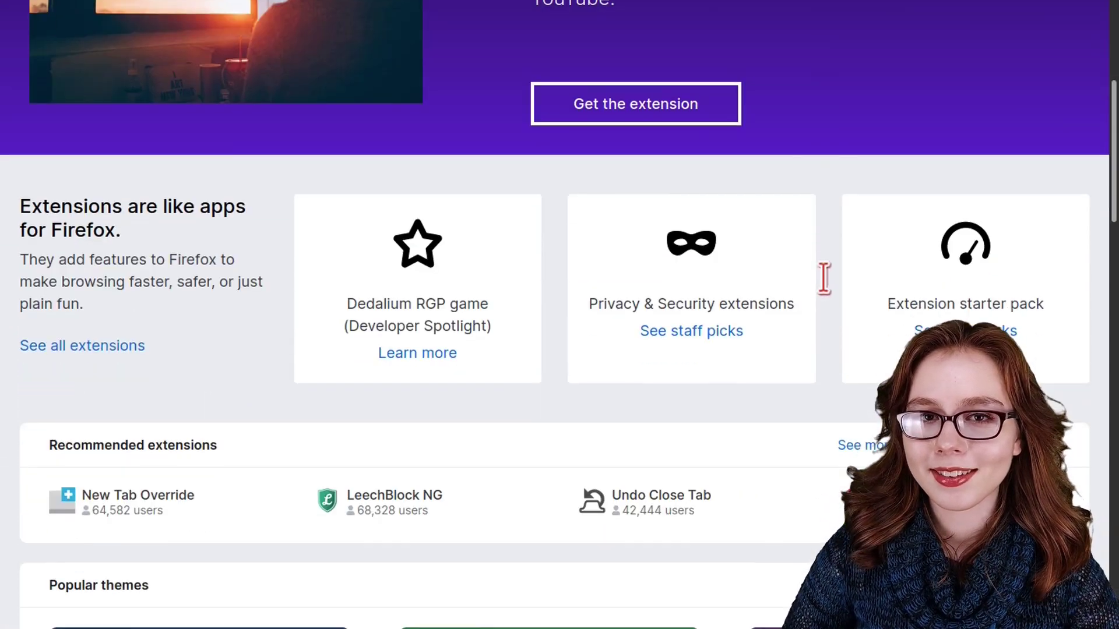
pyautogui.scroll(-10, 823, 278)
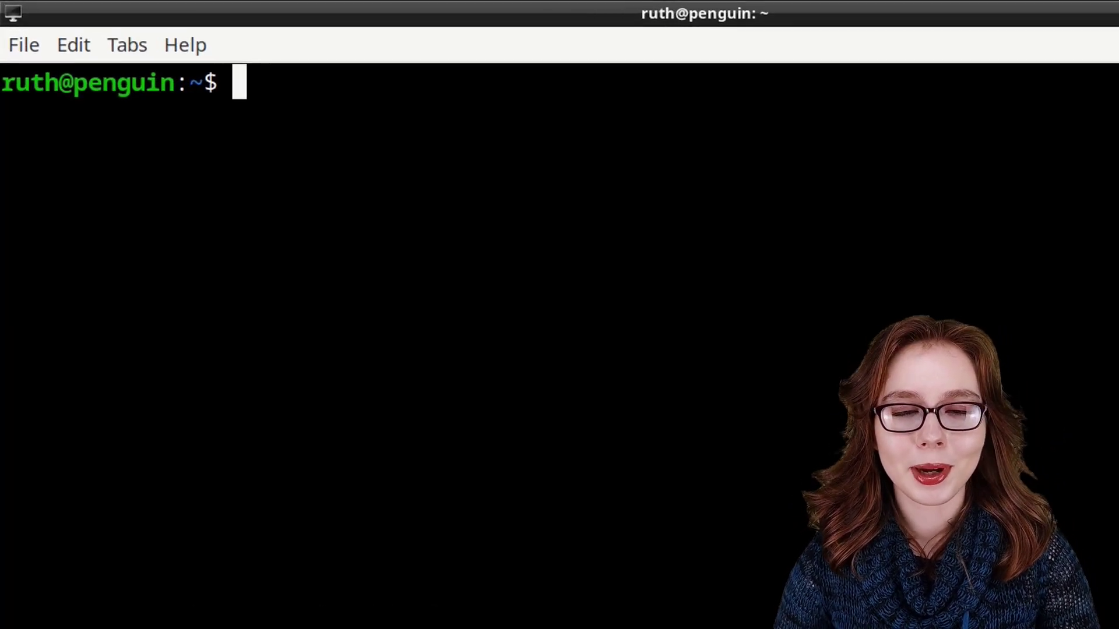
pyautogui.write('firefox-esr --help')
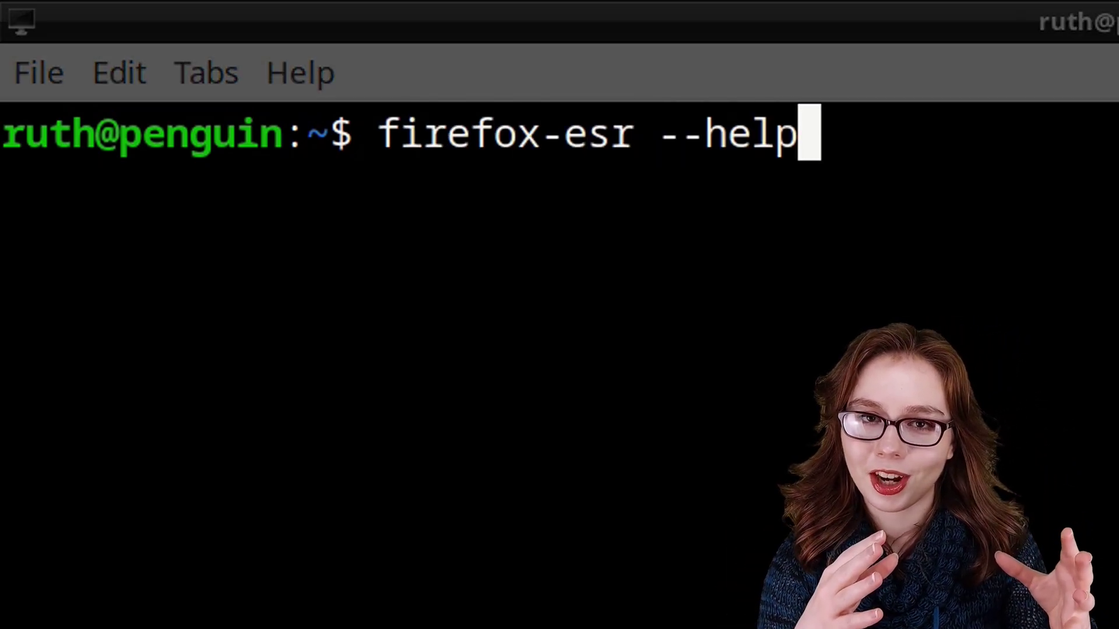
pyautogui.press('Return')
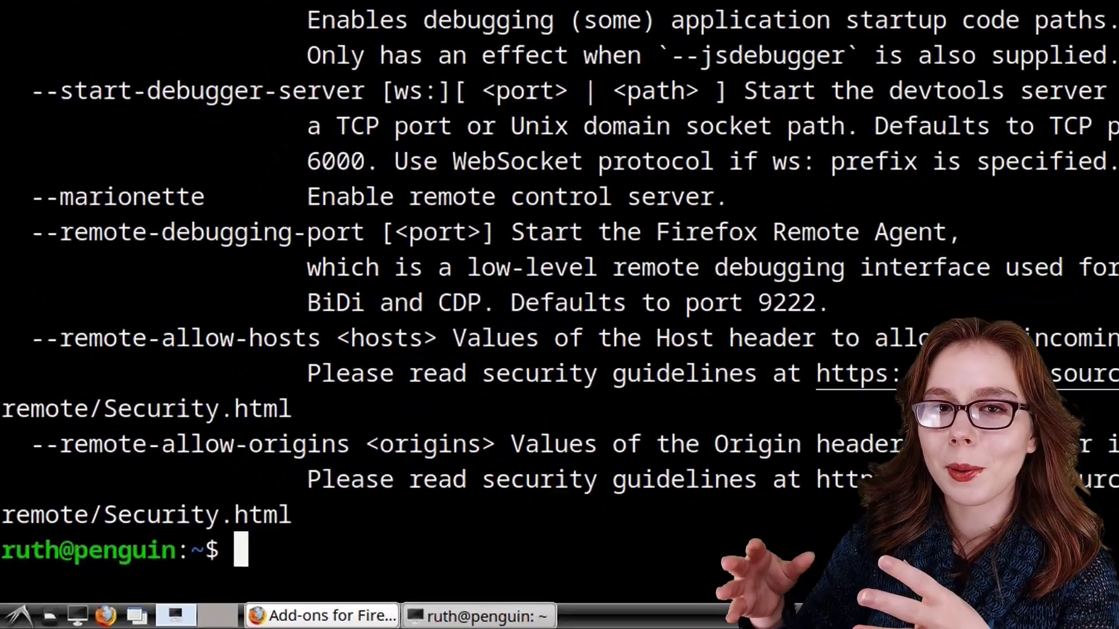
# Read the firefox-esr manual page with man firefox-esr
pyautogui.write('man firefox-esr')
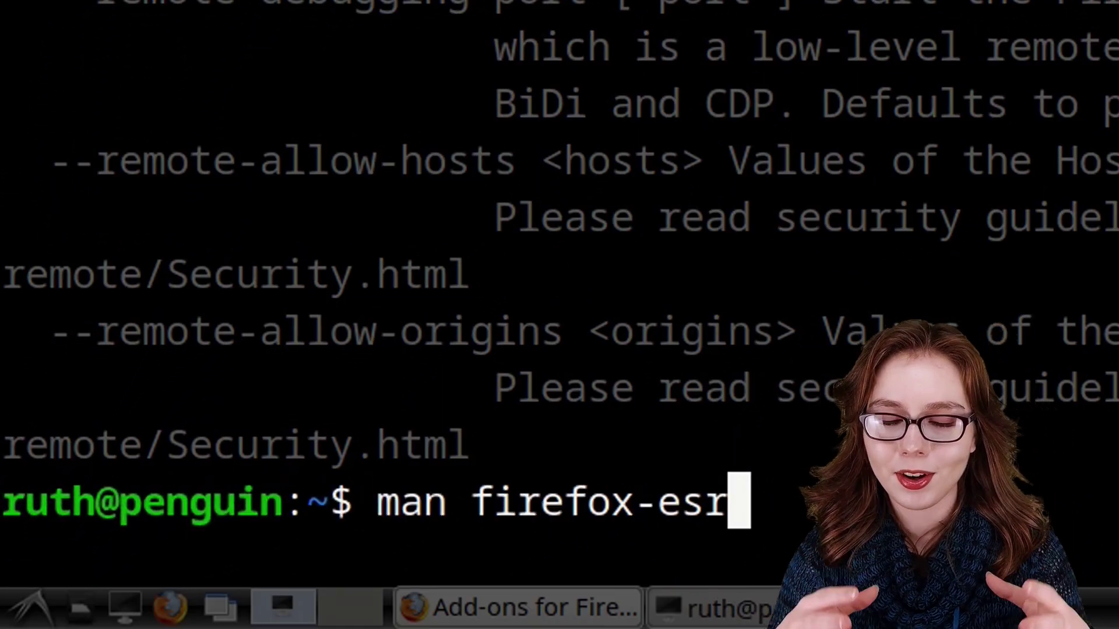
pyautogui.press('Return')
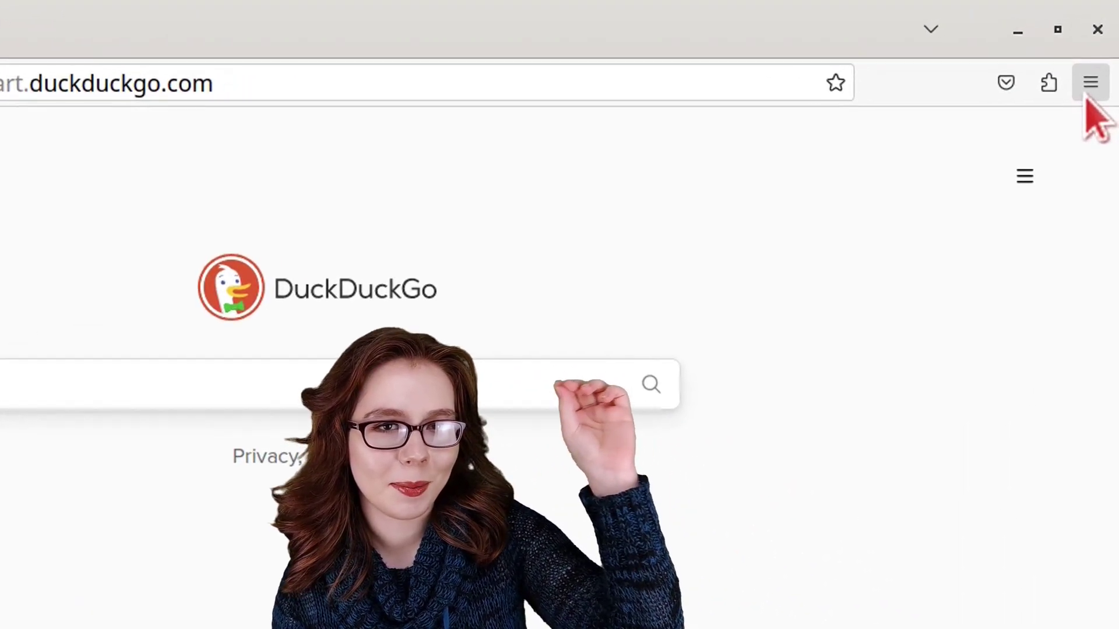
# Open the bookmarks Library window maximized and show the Bookmarks Menu contents
pyautogui.click(1088, 87)
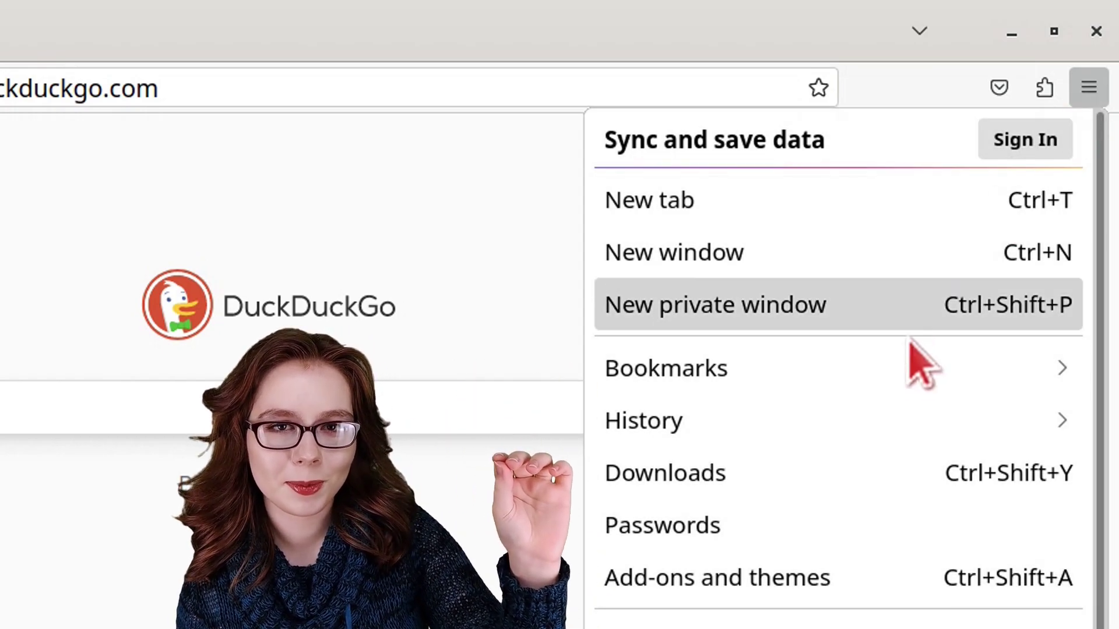
pyautogui.click(903, 369)
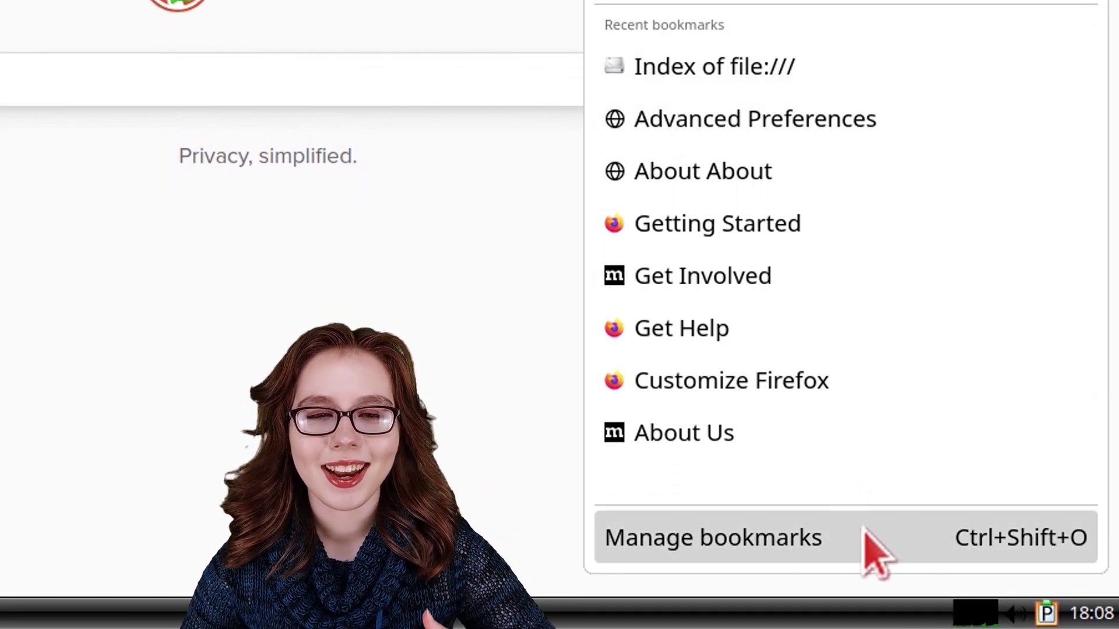
pyautogui.click(868, 545)
pyautogui.click(630, 11)
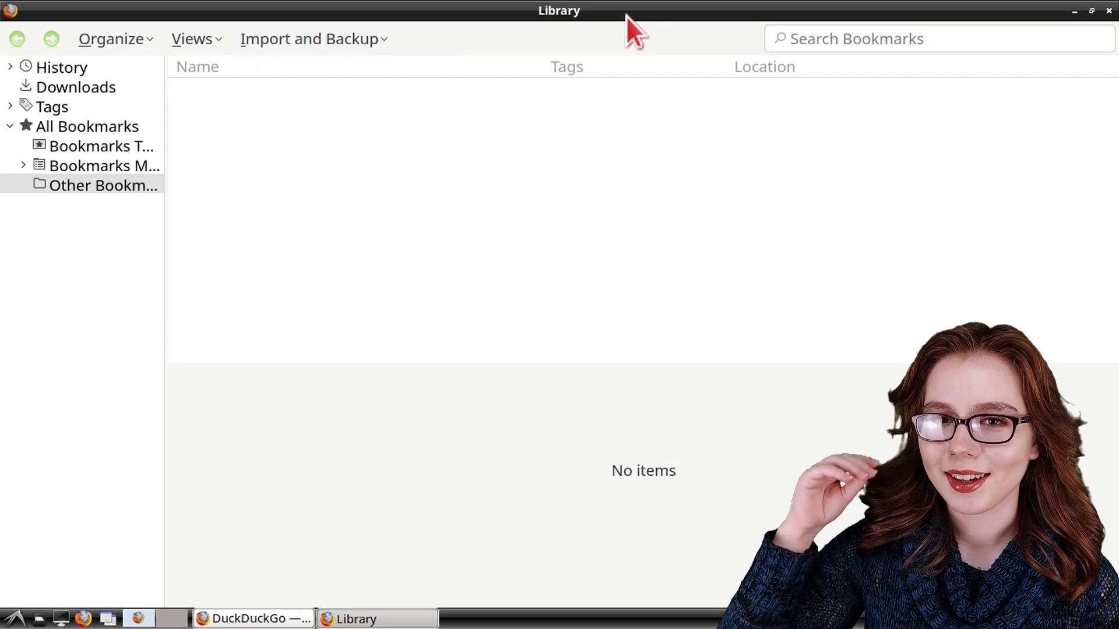
pyautogui.click(139, 166)
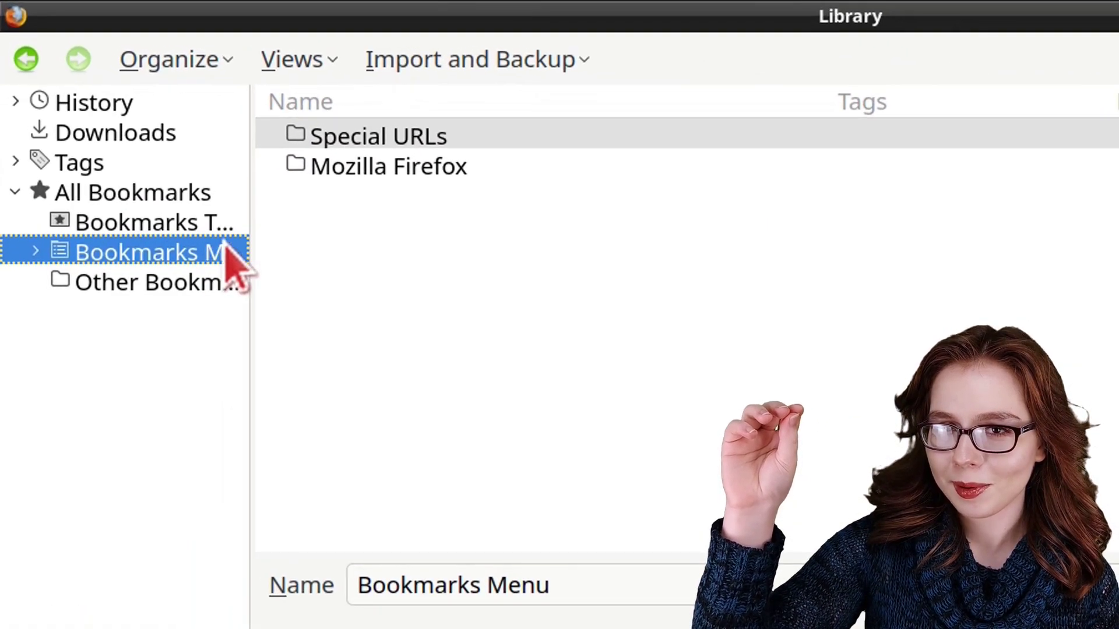
# Back up the bookmarks to Downloads as bookmarks-2024-06-13.json
pyautogui.click(438, 63)
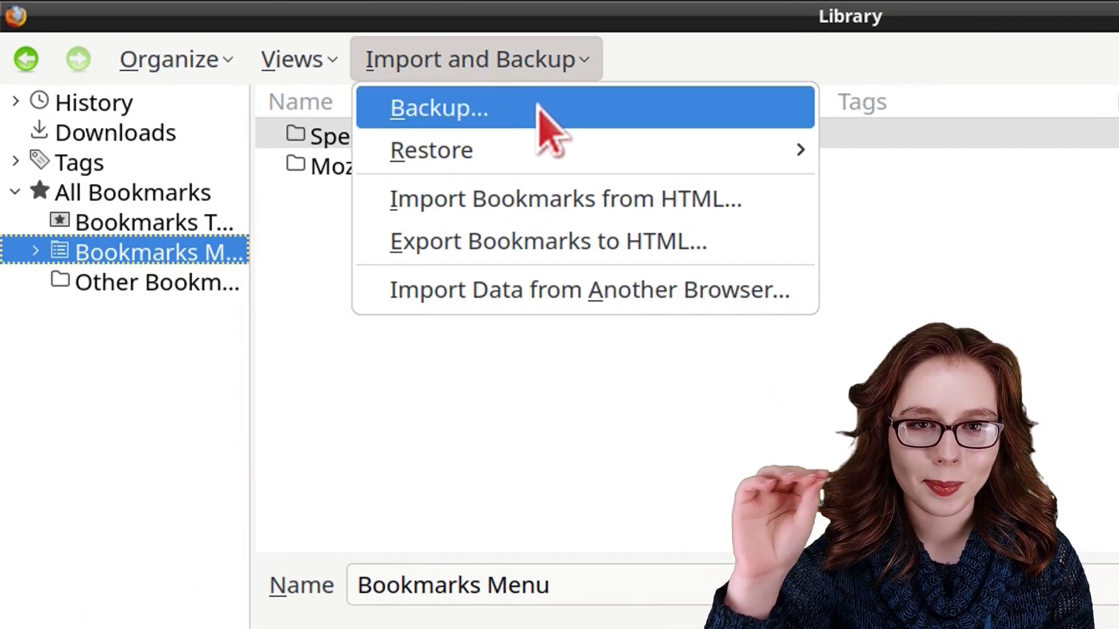
pyautogui.click(541, 111)
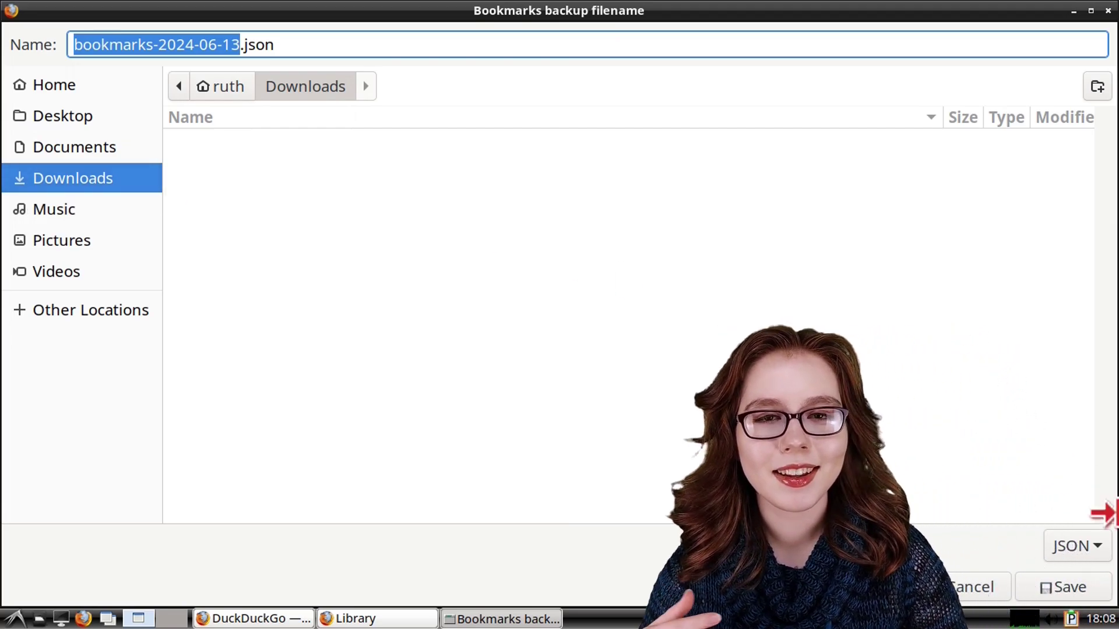
pyautogui.click(1101, 592)
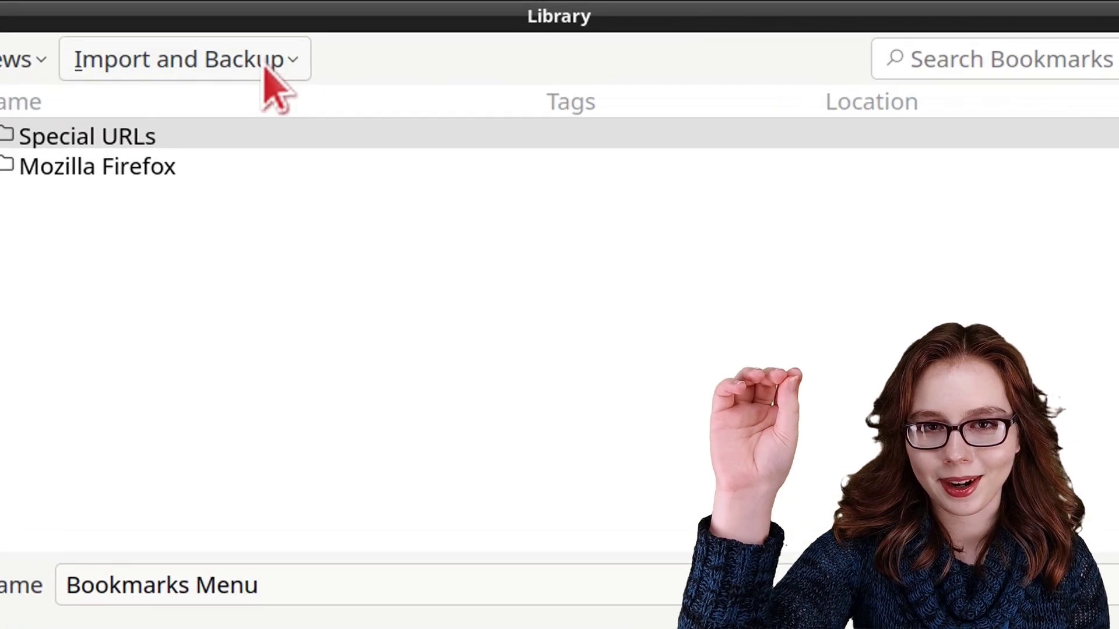
# Restore the bookmarks from Downloads/bookmarks-2024-06-13.json, replacing the current ones
pyautogui.click(266, 69)
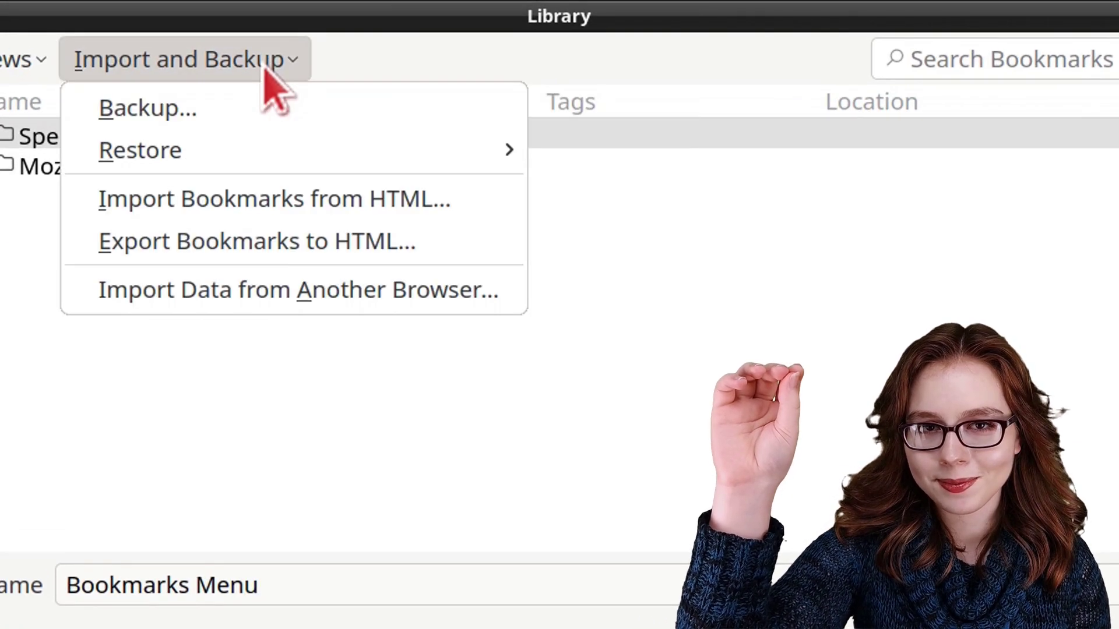
pyautogui.moveTo(295, 143)
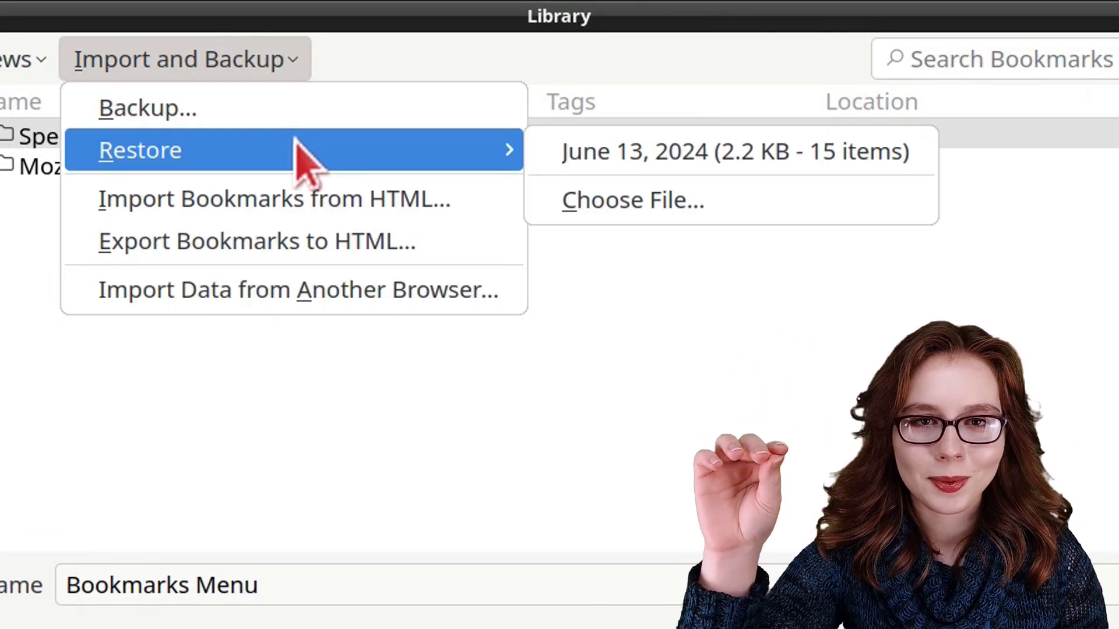
pyautogui.click(707, 200)
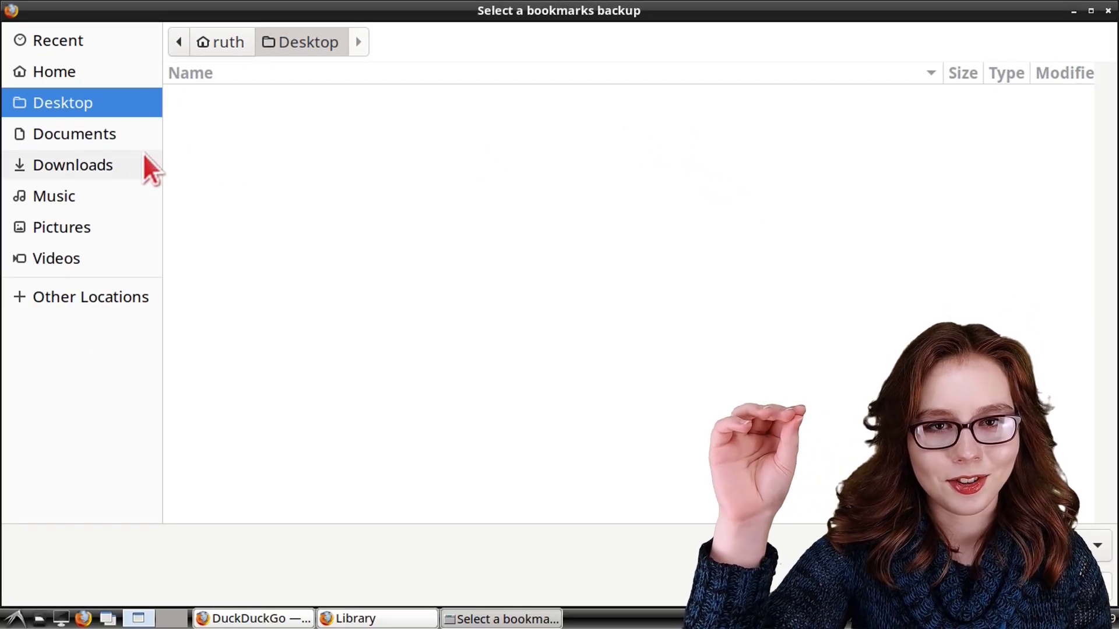
pyautogui.click(130, 166)
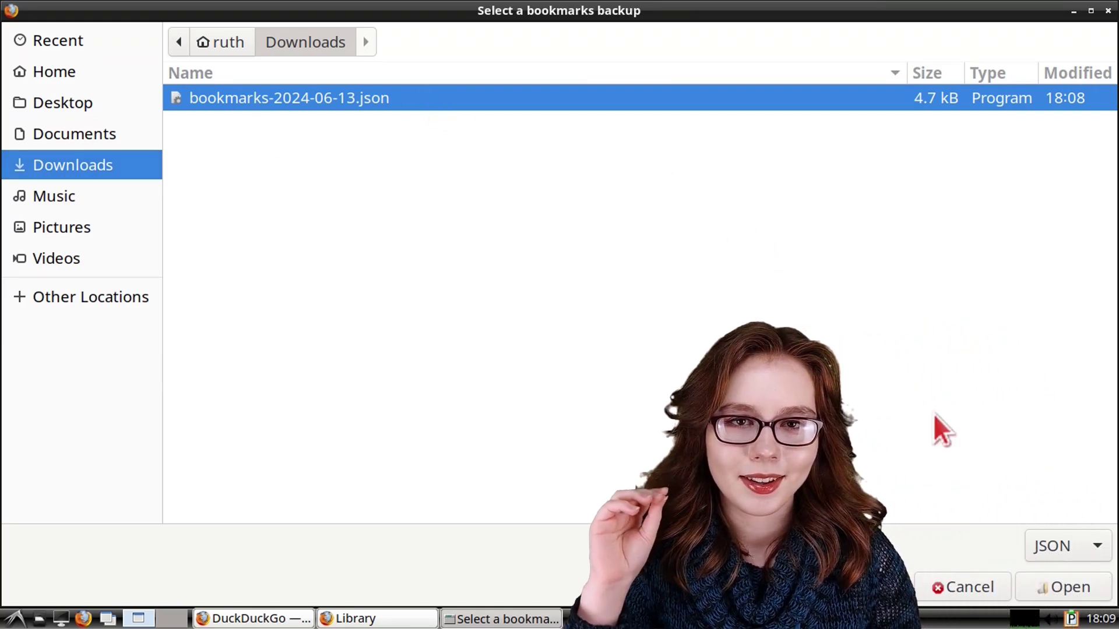
pyautogui.click(1024, 577)
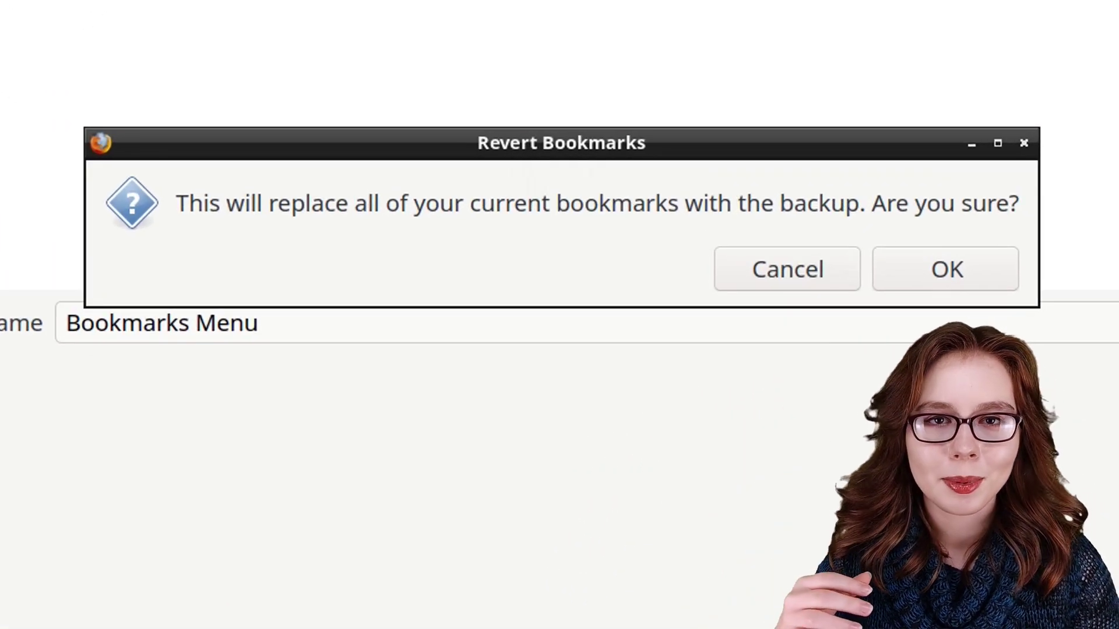
pyautogui.click(998, 284)
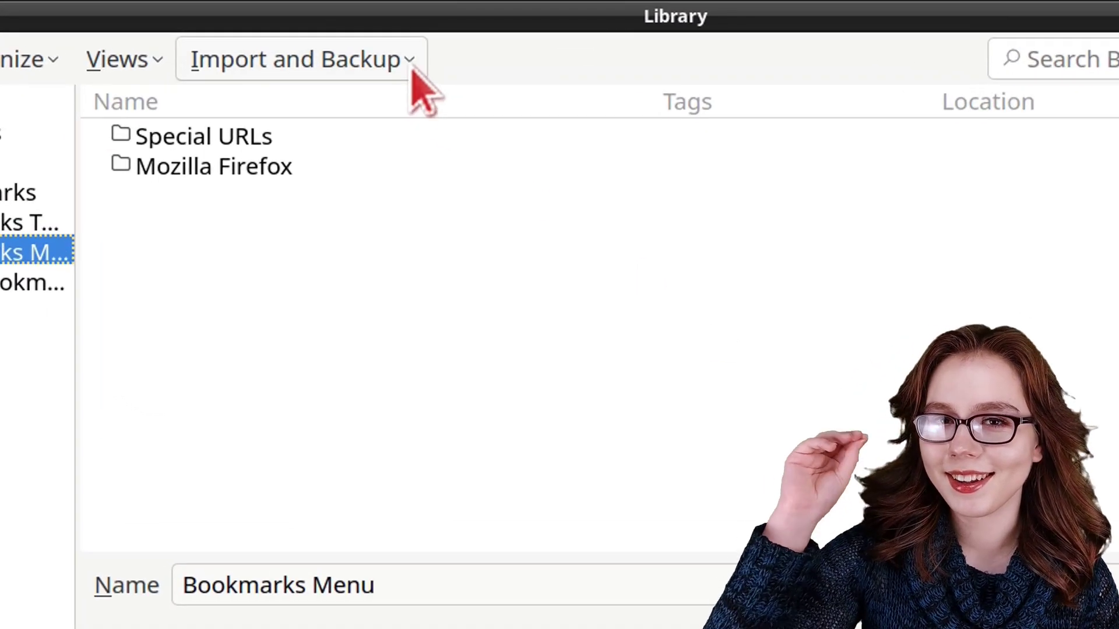
# Export the bookmarks to bookmarks.html in the Downloads folder
pyautogui.click(411, 66)
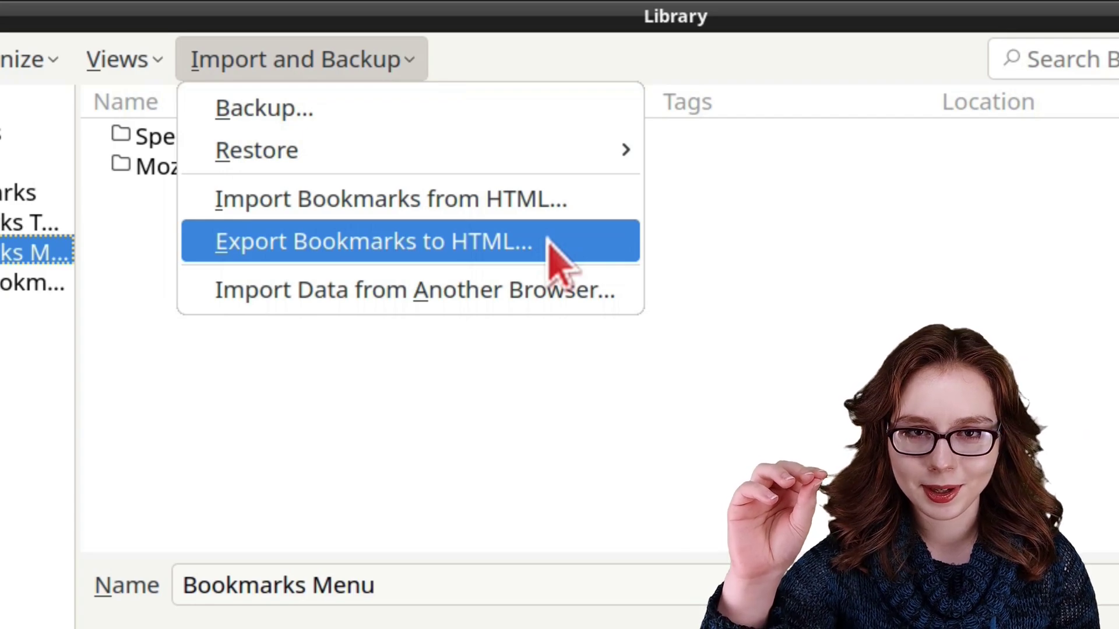
pyautogui.click(548, 240)
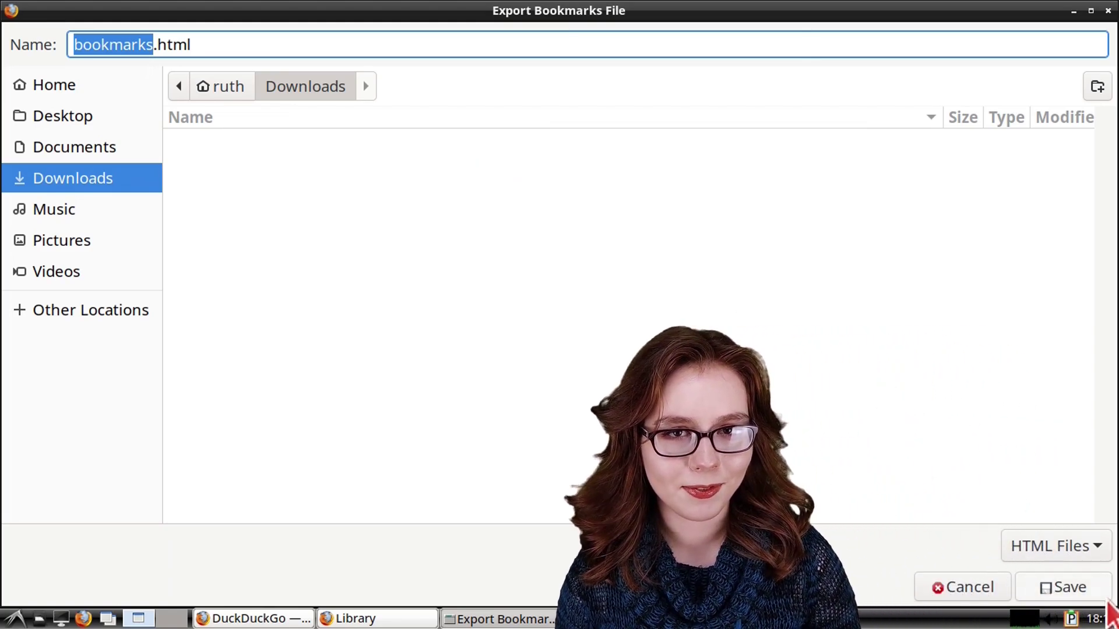
pyautogui.click(1100, 595)
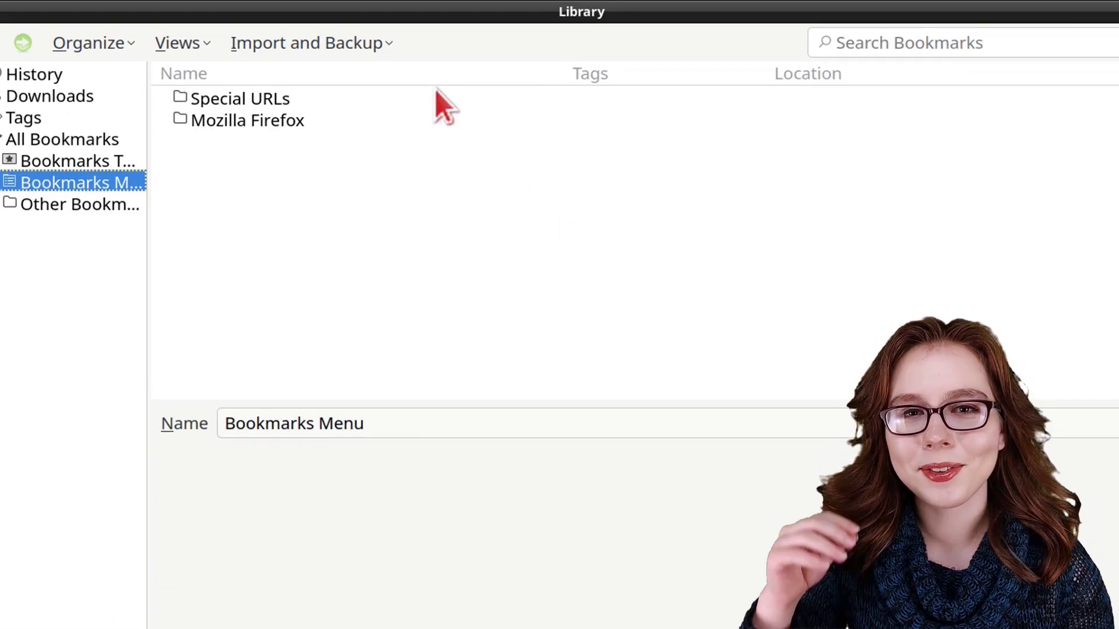
# Import the bookmarks from Downloads/bookmarks.html into the Library
pyautogui.click(385, 37)
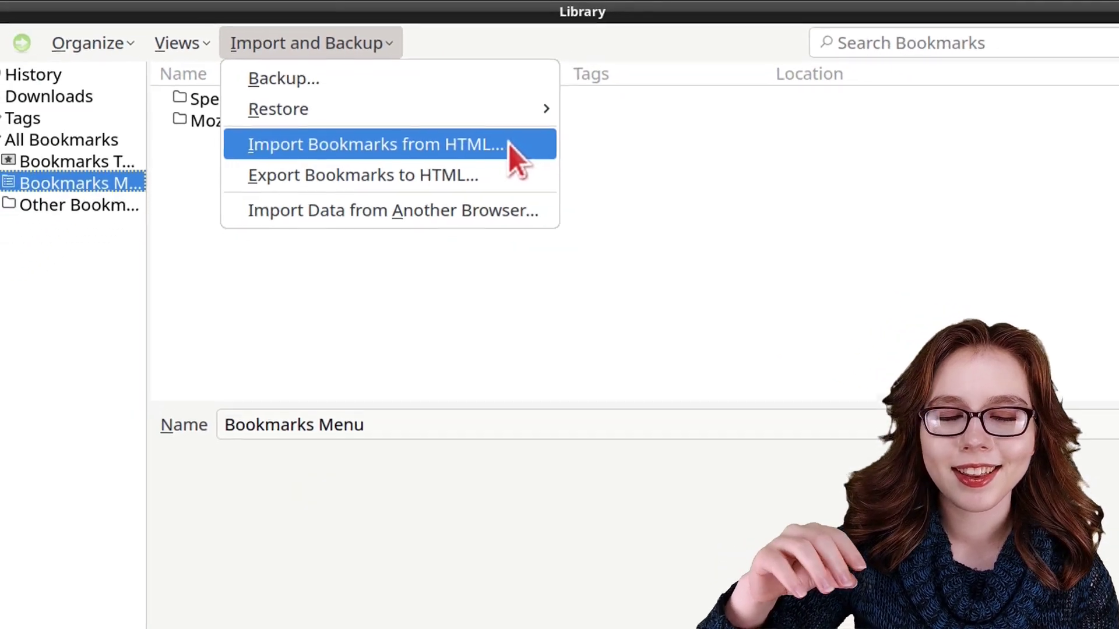
pyautogui.click(574, 198)
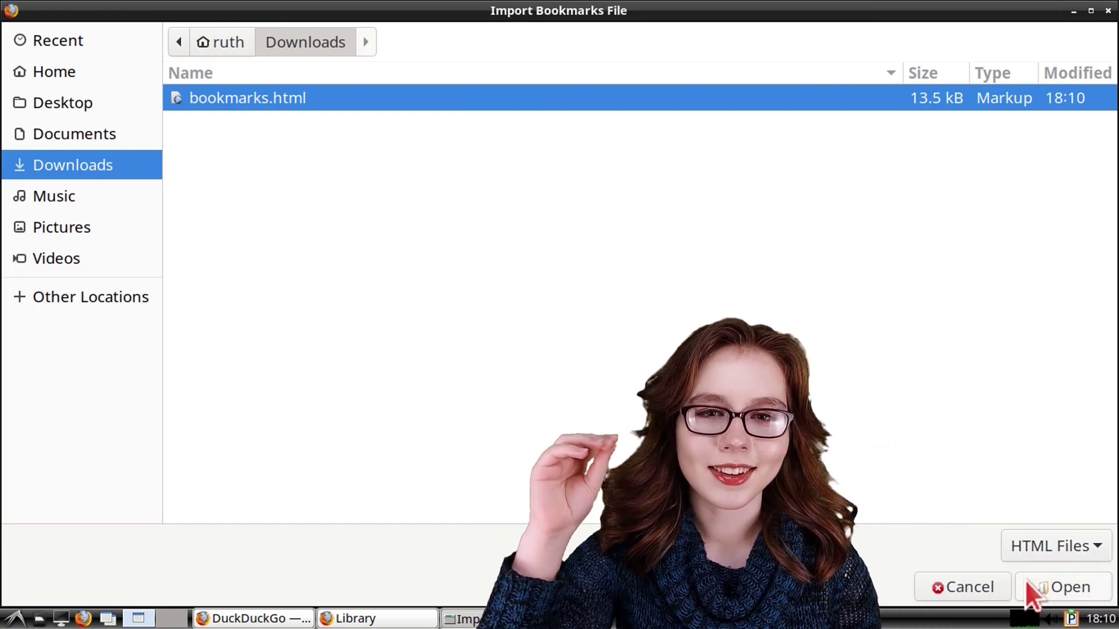
pyautogui.click(1027, 579)
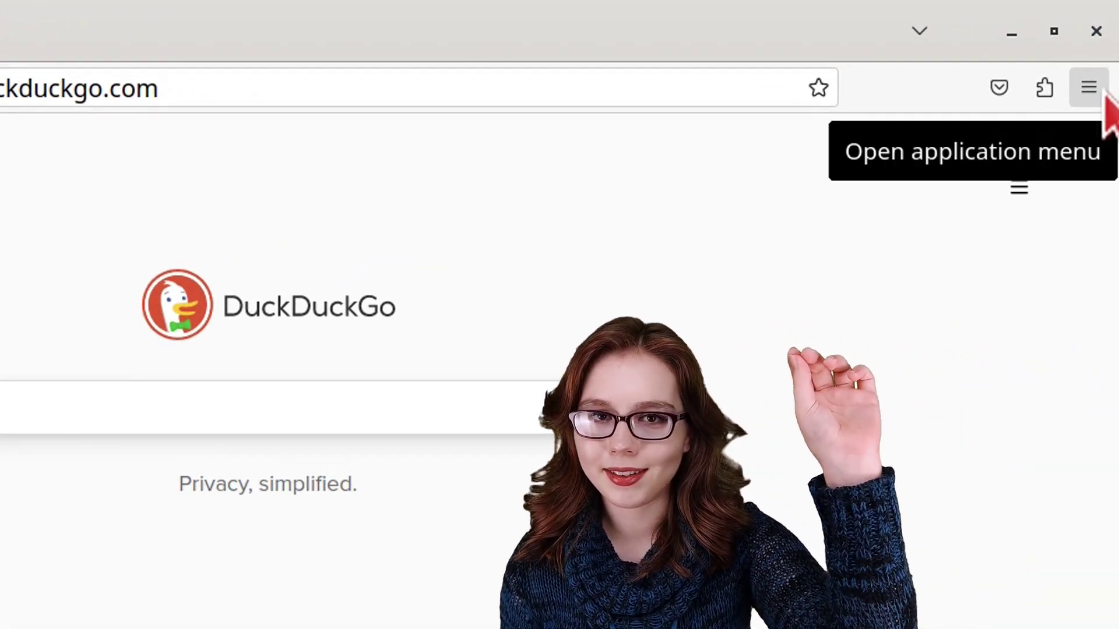
# Make Firefox the default browser from Settings, then open a print preview of the Settings page
pyautogui.click(1105, 97)
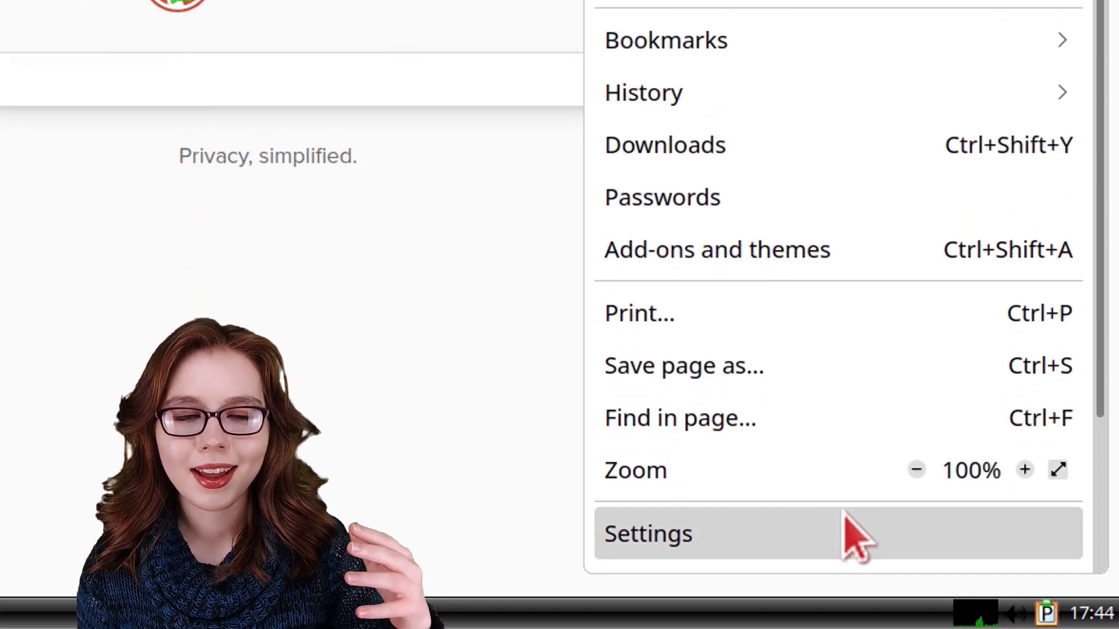
pyautogui.click(845, 515)
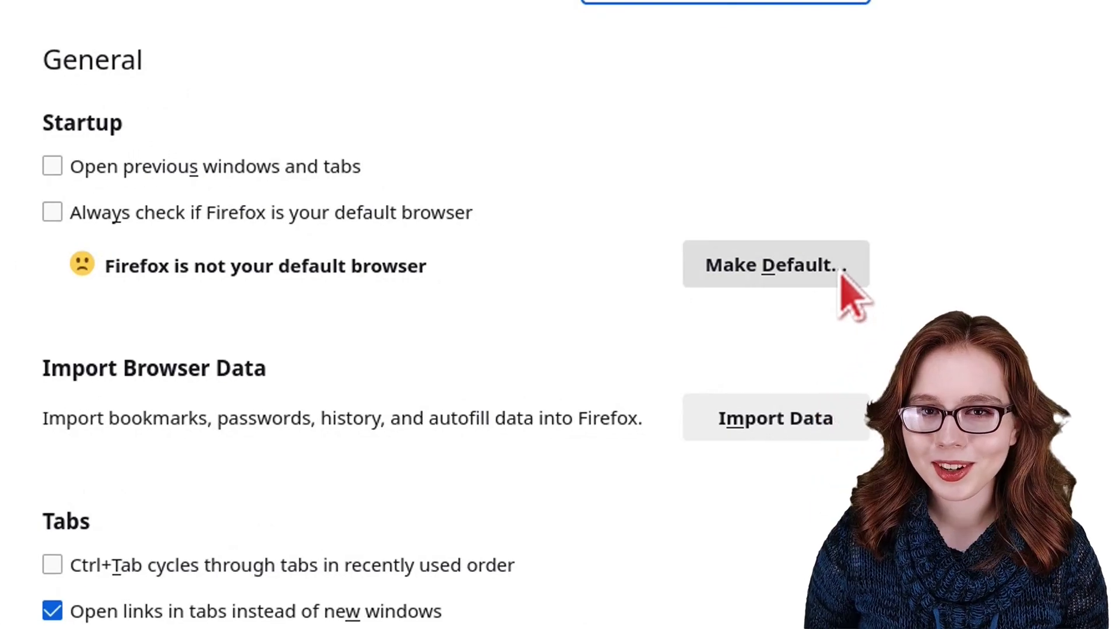
pyautogui.click(842, 276)
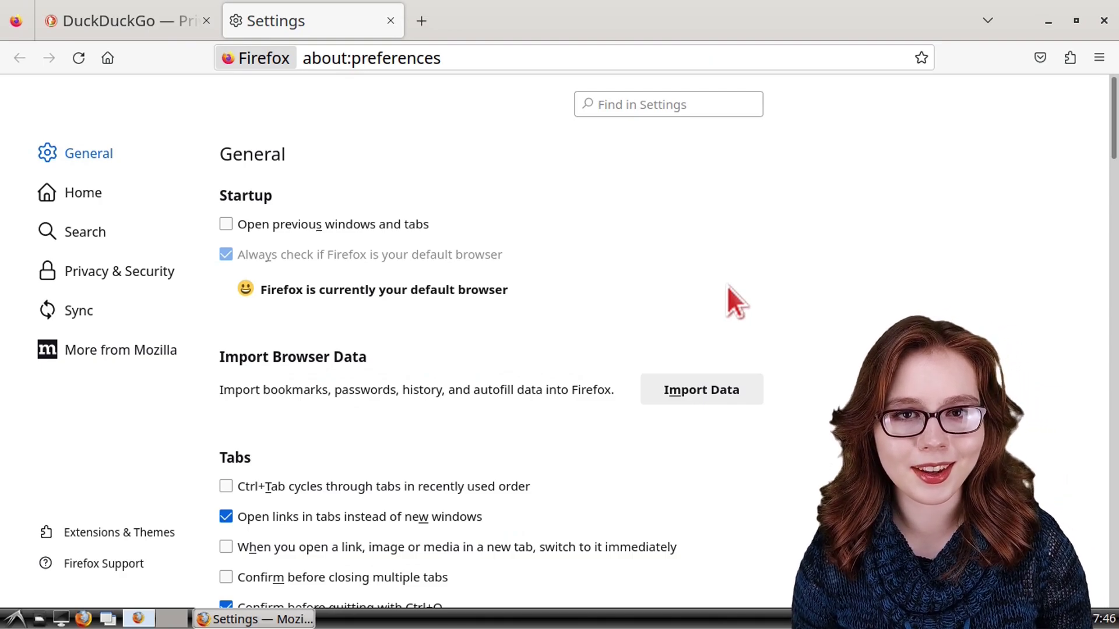
pyautogui.hotkey('ctrl', 'p')
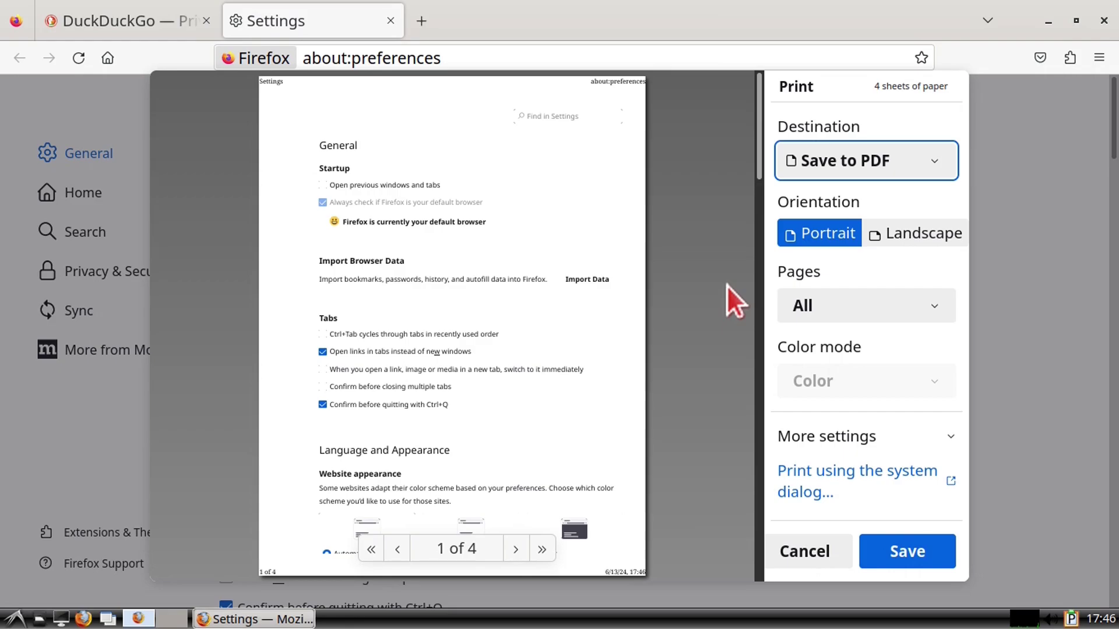
# Close the print preview and set print.prefer_system_dialog to true in about:config
pyautogui.press('Escape')
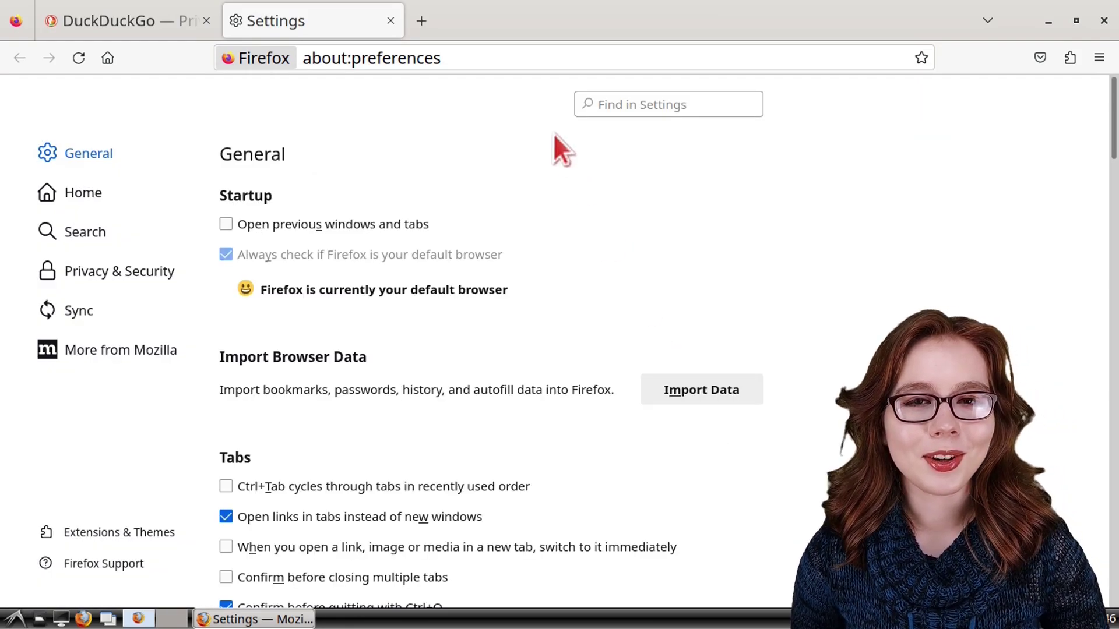
pyautogui.click(511, 58)
pyautogui.write('about:config')
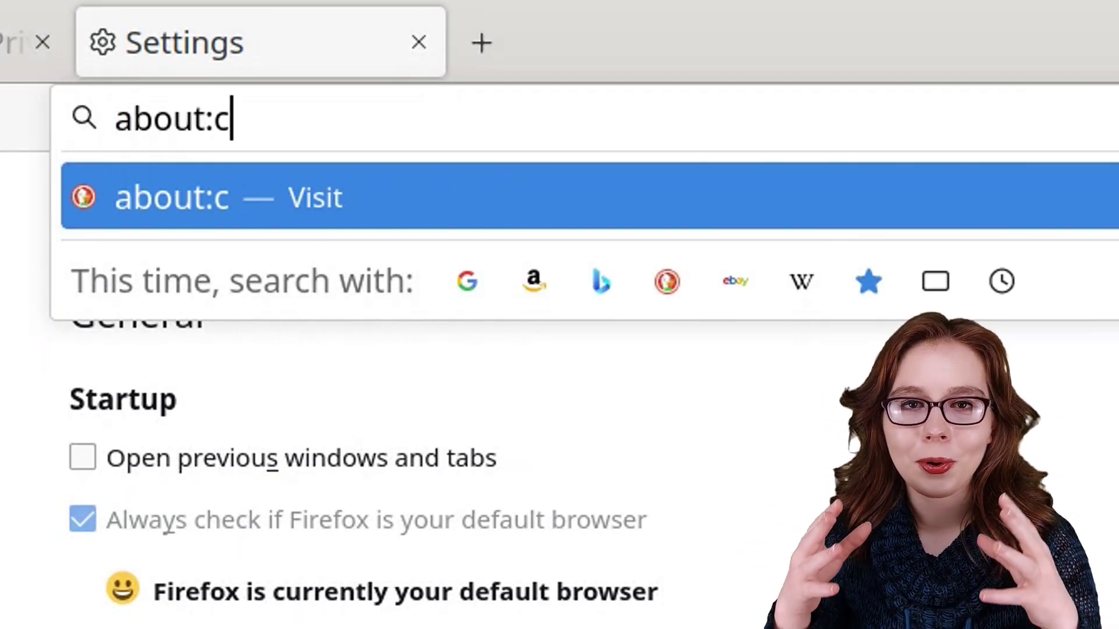
pyautogui.press('Return')
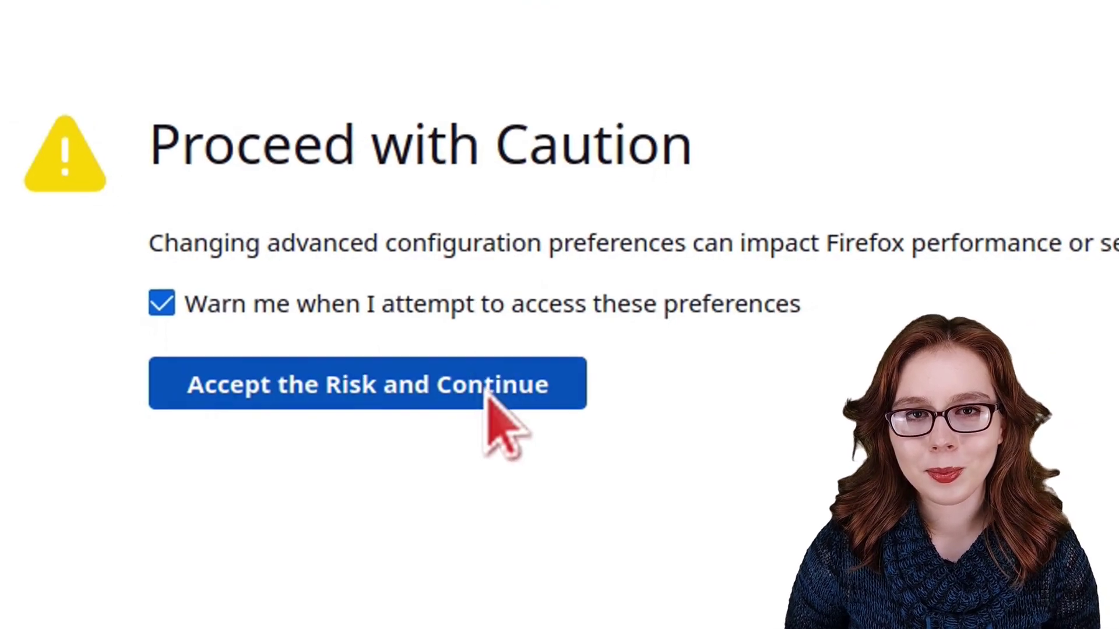
pyautogui.click(482, 398)
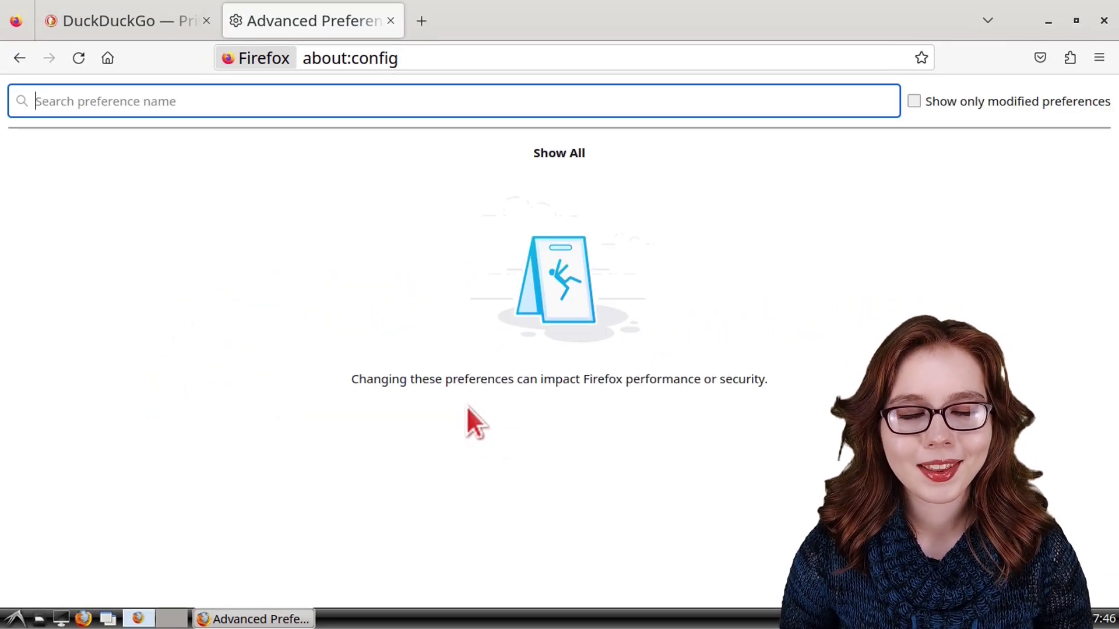
pyautogui.write('print.p')
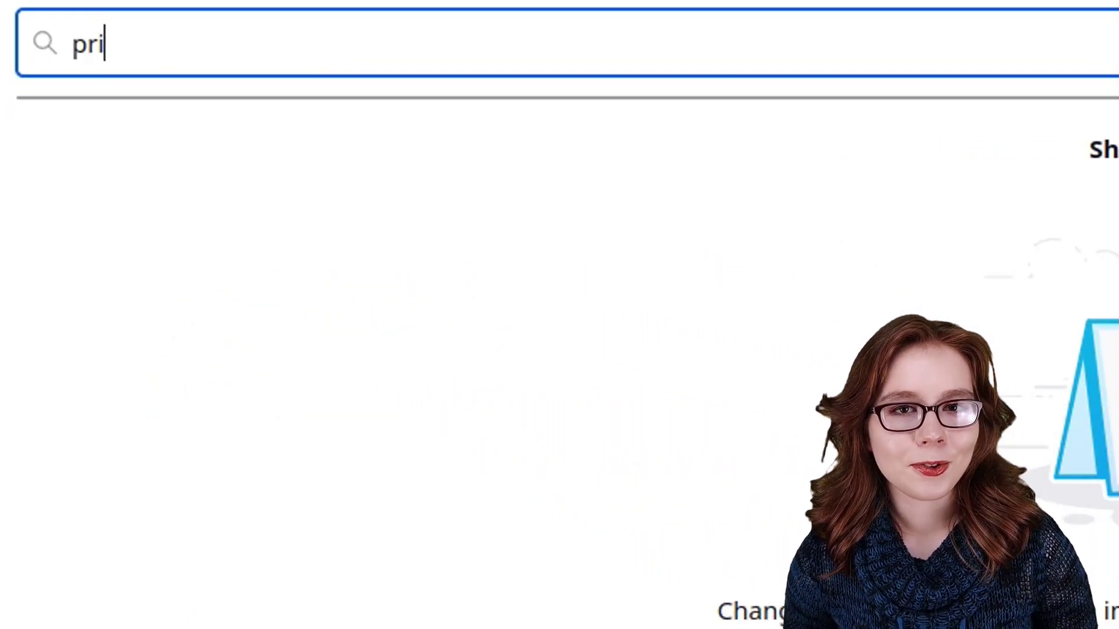
pyautogui.write('refe')
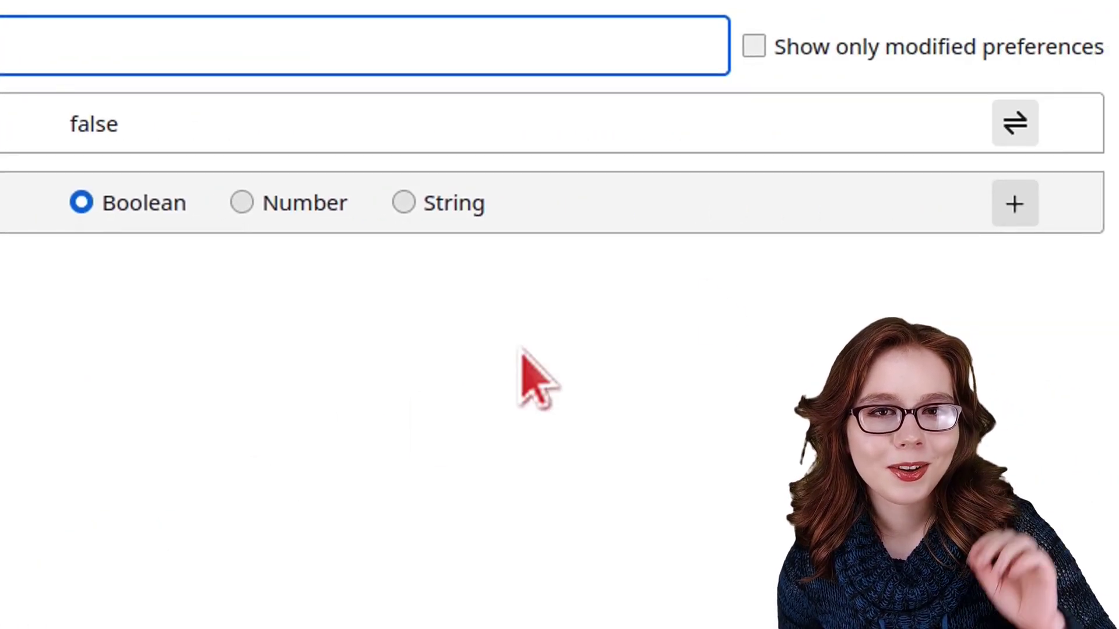
pyautogui.click(1014, 124)
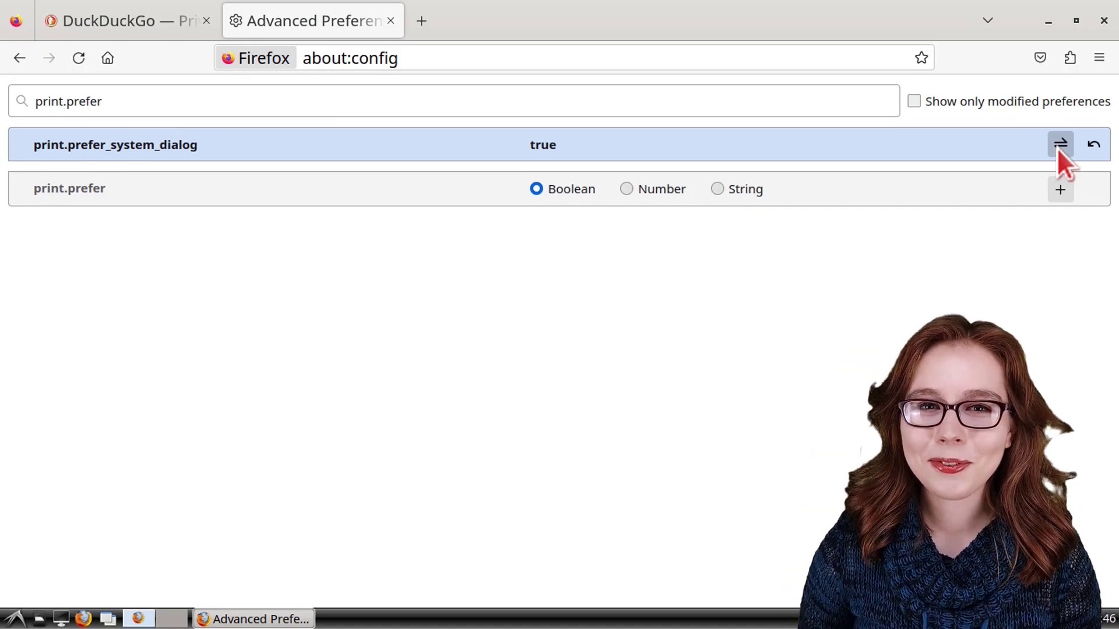
# Print about:config to mozilla.pdf at 98% scale, with a blank left header and Ignore Scaling off
pyautogui.hotkey('ctrl', 'p')
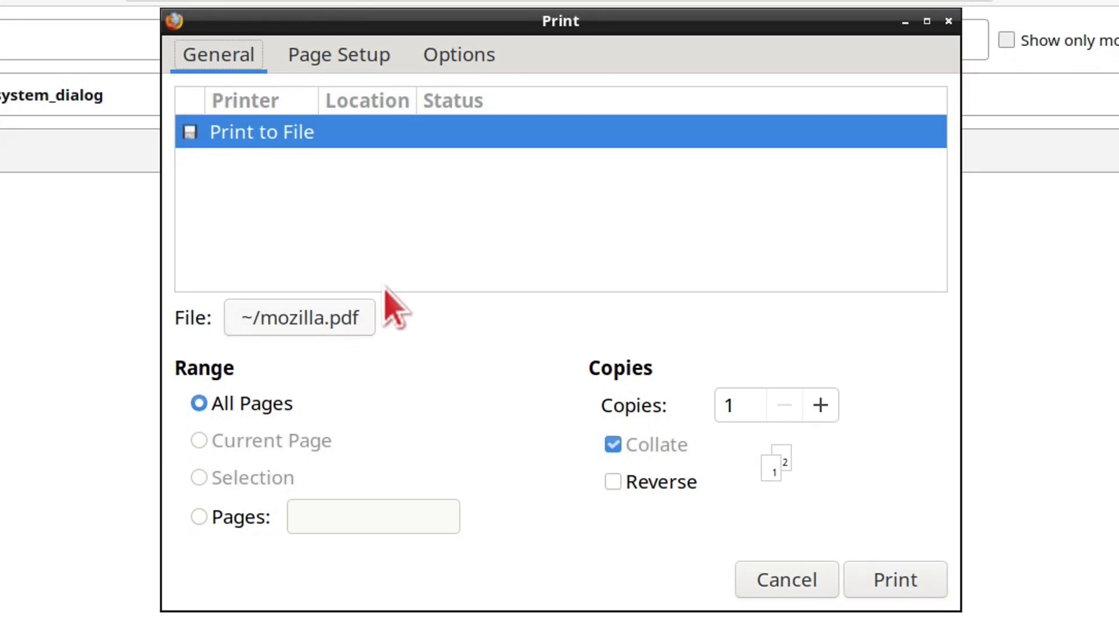
pyautogui.click(347, 64)
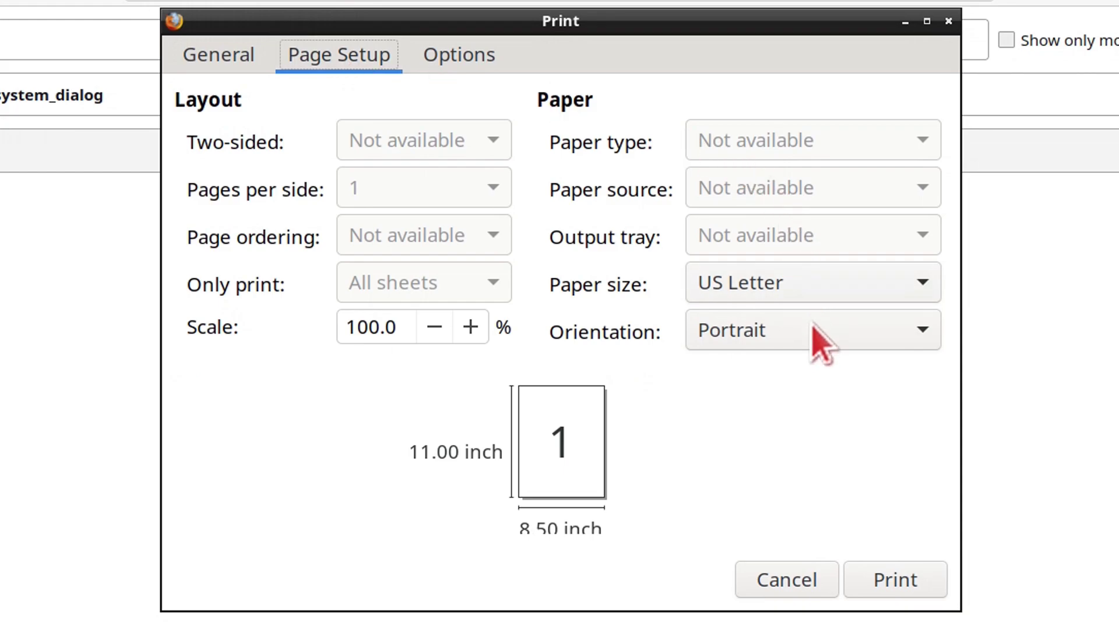
pyautogui.click(434, 334)
pyautogui.click(434, 334)
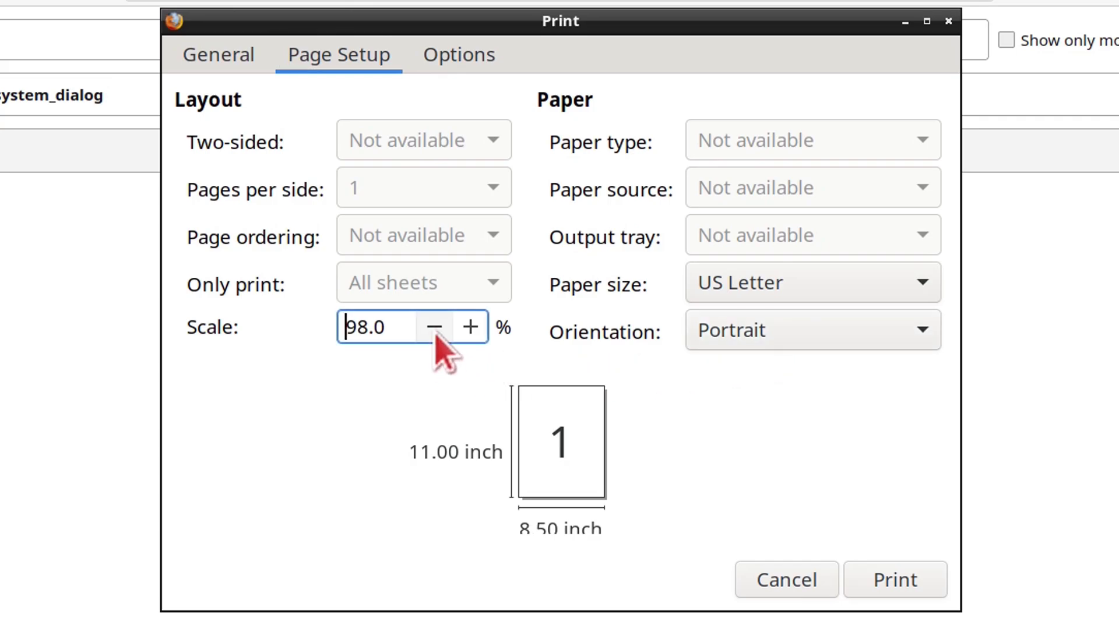
pyautogui.click(493, 58)
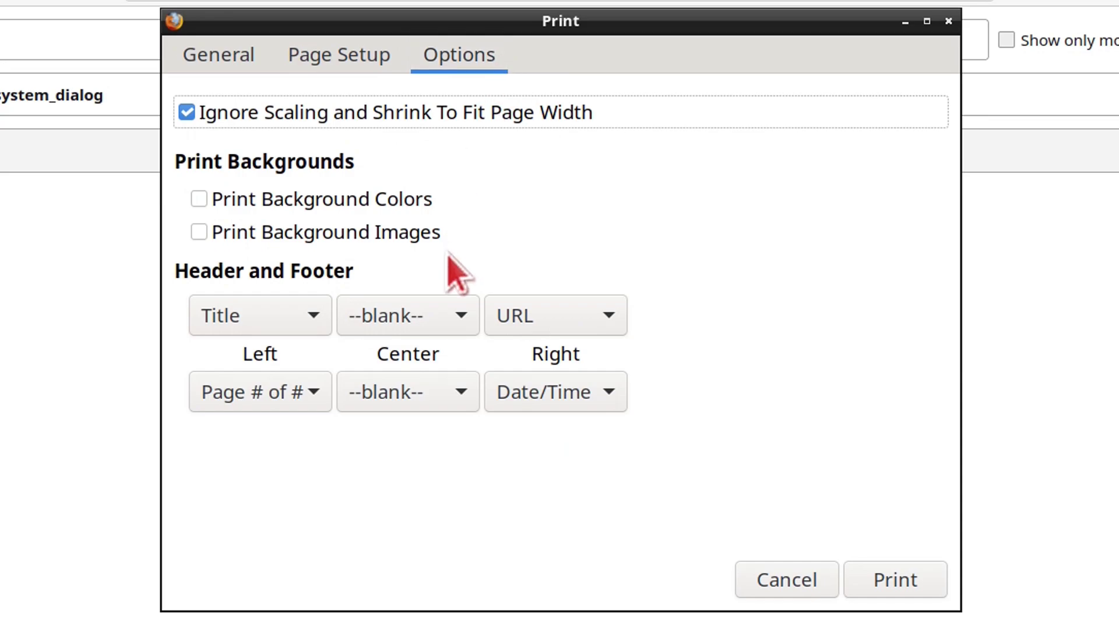
pyautogui.click(291, 314)
pyautogui.click(270, 289)
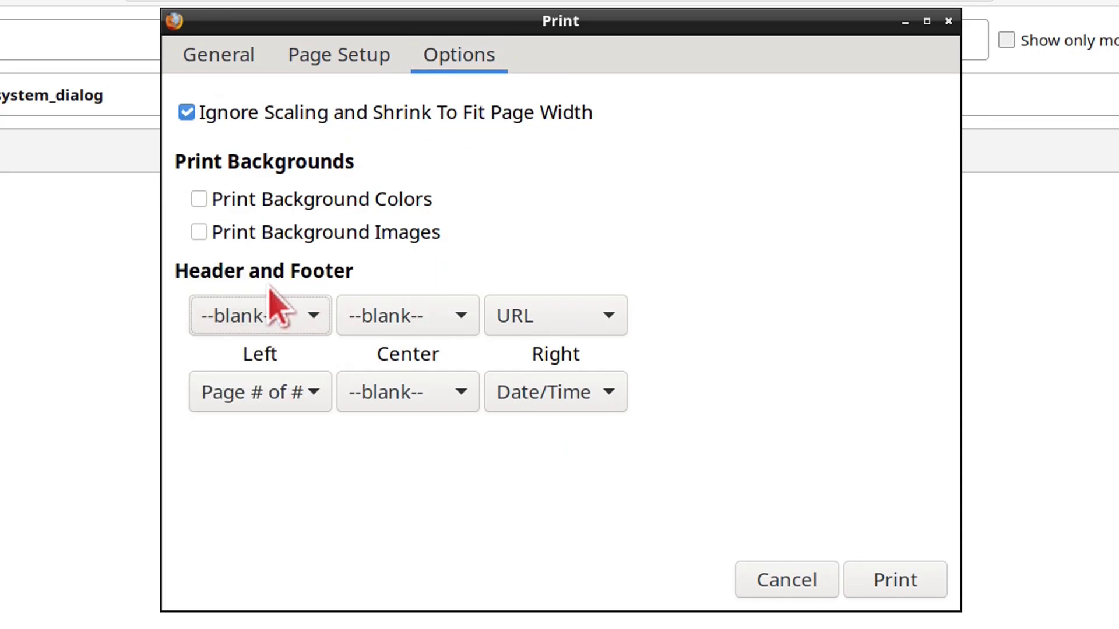
pyautogui.click(186, 124)
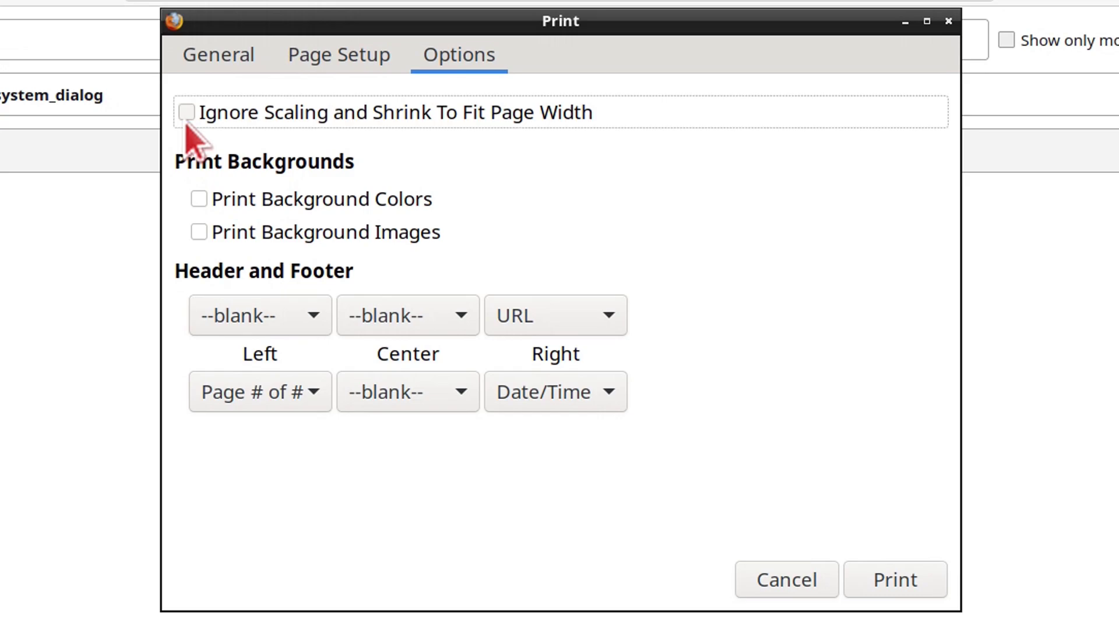
pyautogui.click(912, 595)
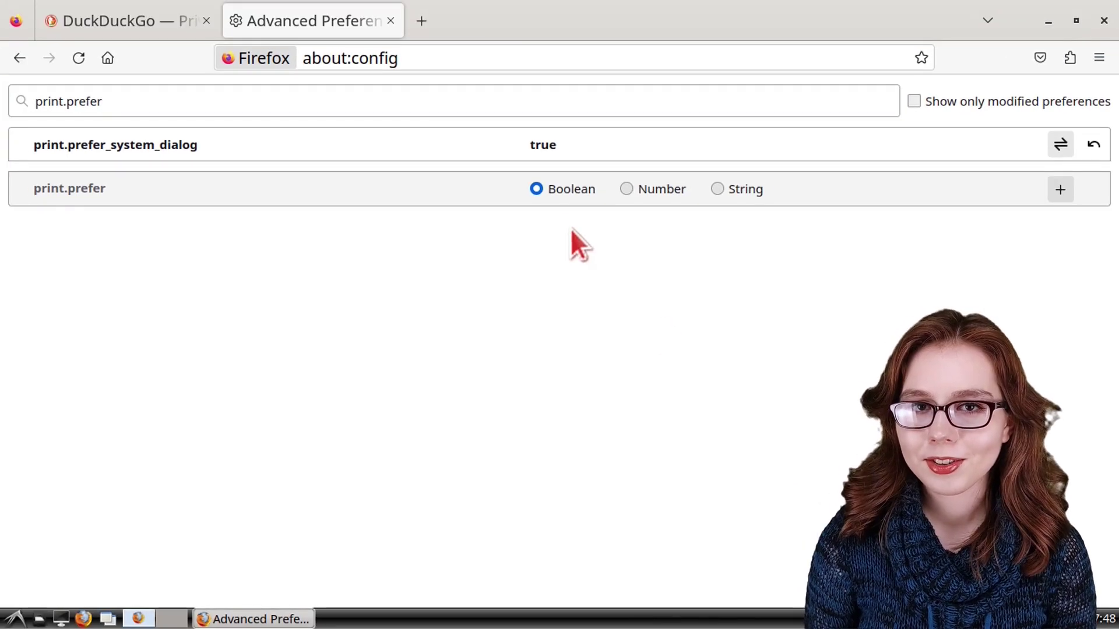
# Search about:config for mousewheel.with_control.action and start editing its value of 3
pyautogui.click(463, 110)
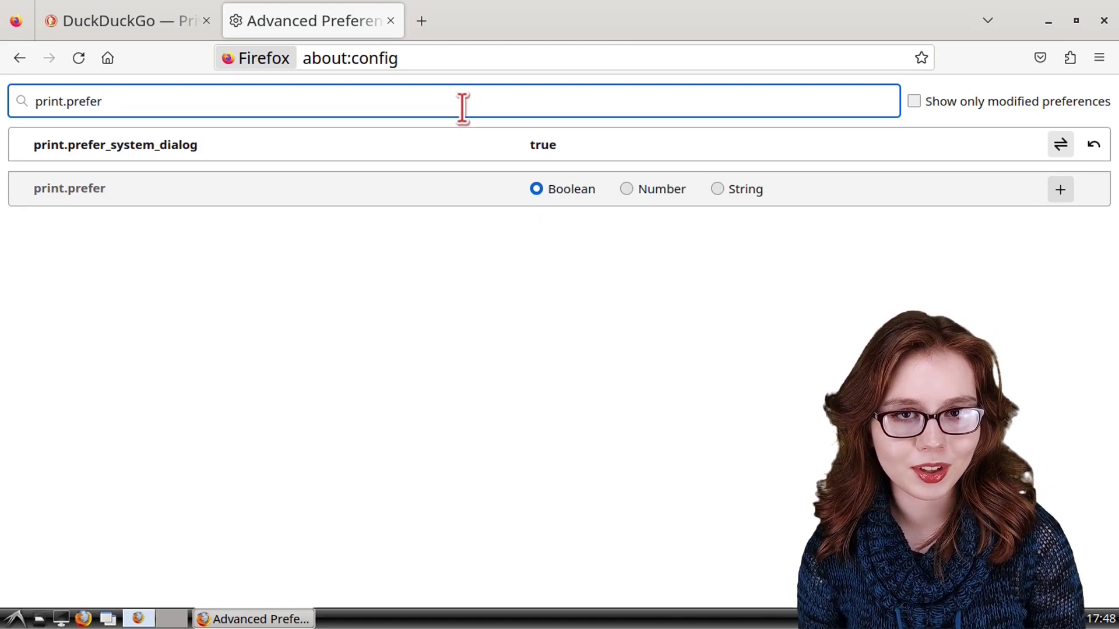
pyautogui.hotkey('ctrl', 'shift', 'Left')
pyautogui.hotkey('ctrl', 'shift', 'Left')
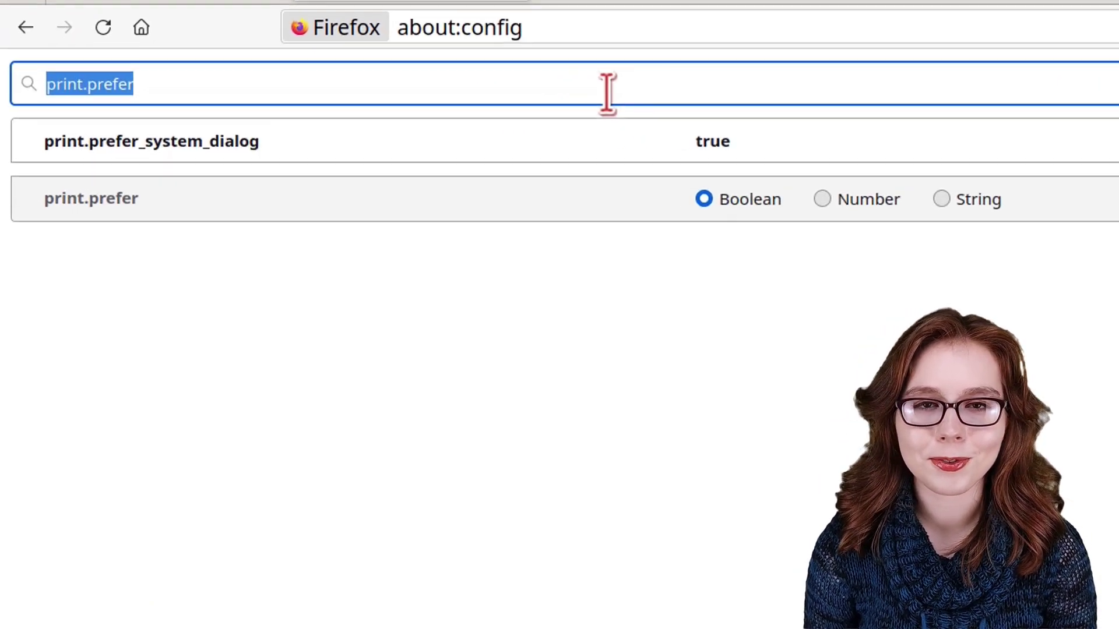
pyautogui.write('mousewheel.with')
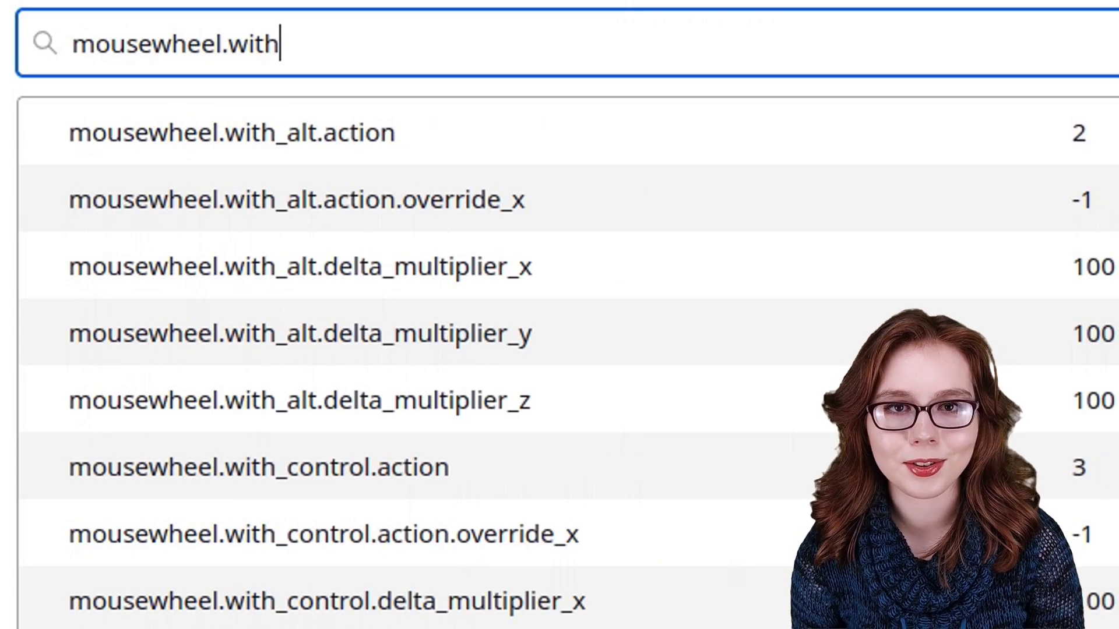
pyautogui.write('_control.a')
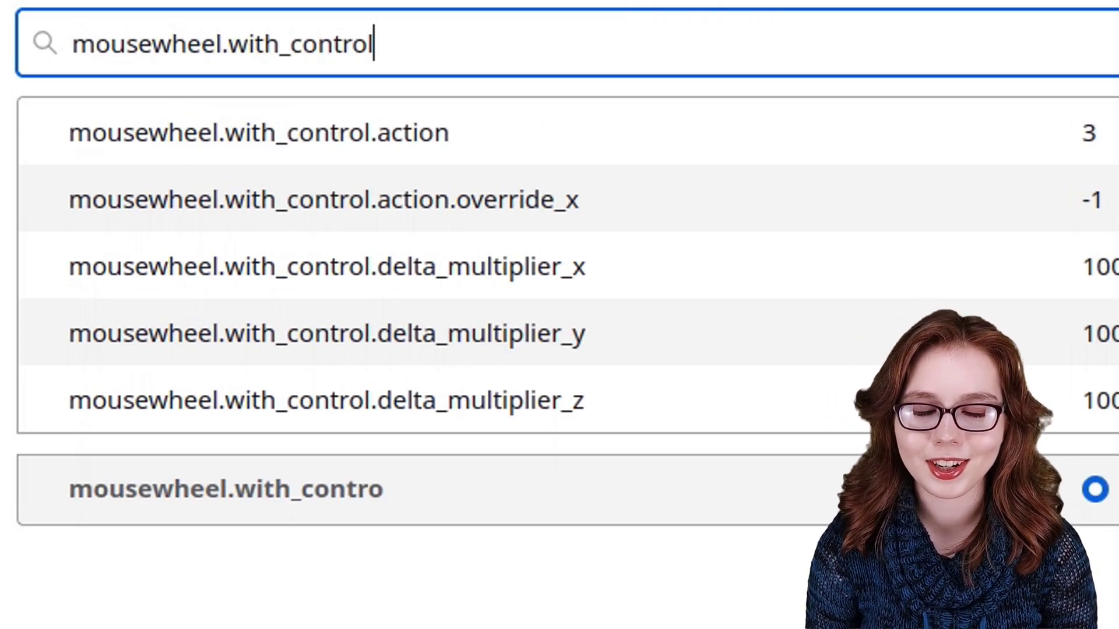
pyautogui.write('ction')
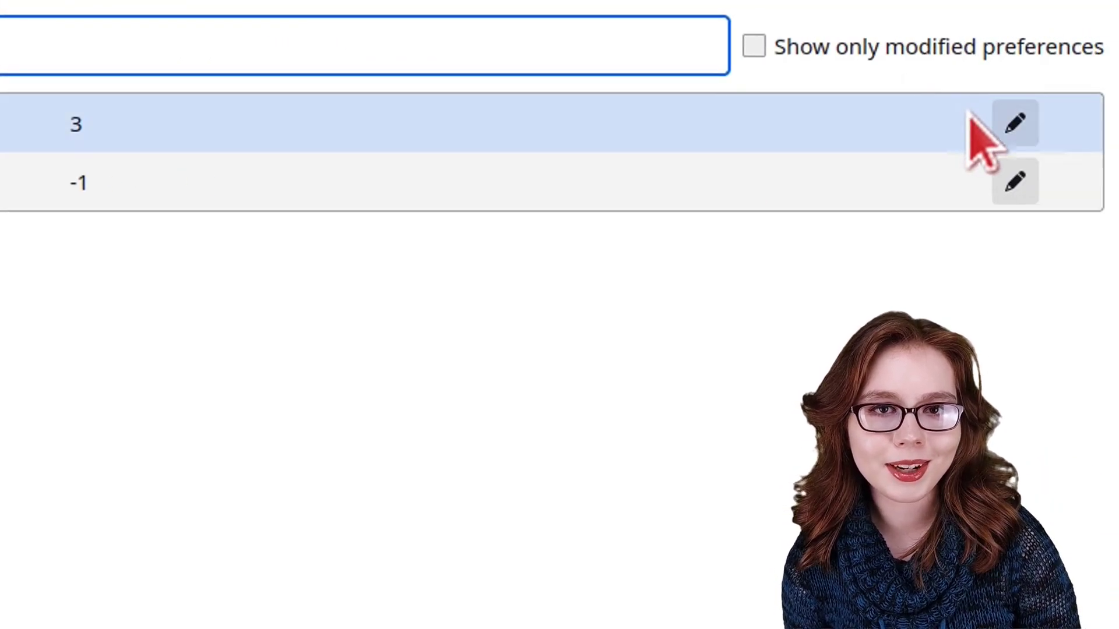
pyautogui.click(995, 135)
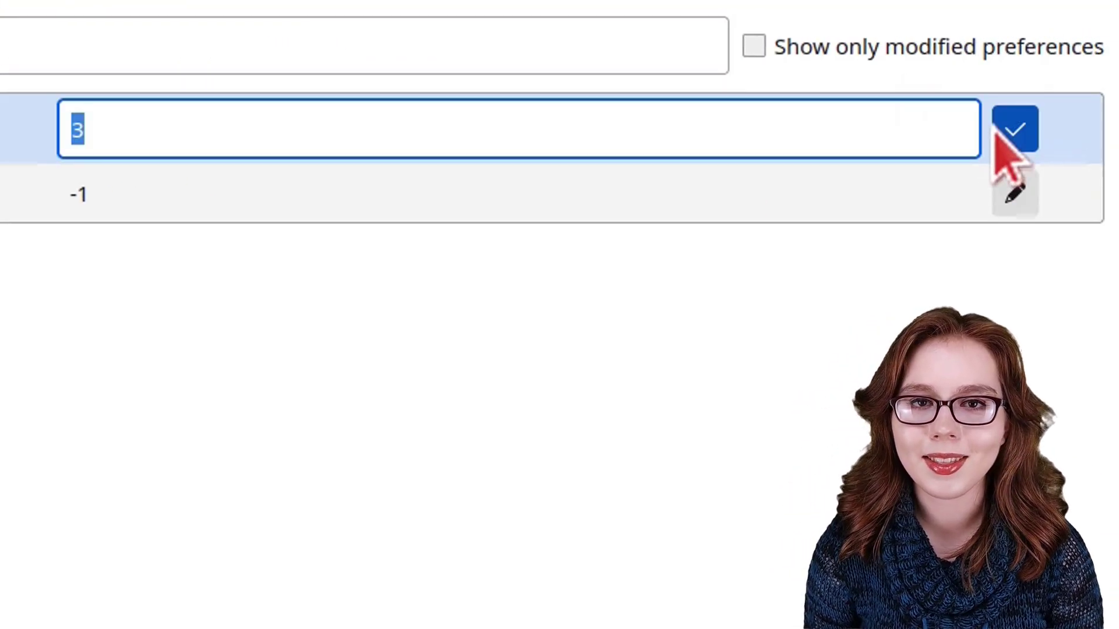